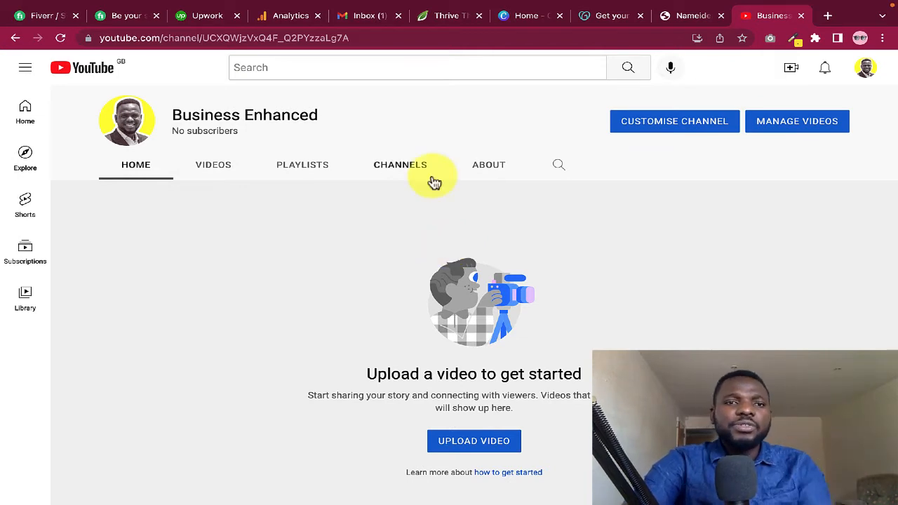
Step: Open the Business Enhanced channel's customisation page in YouTube Studio and dismiss the welcome message and feature tips
click(491, 168)
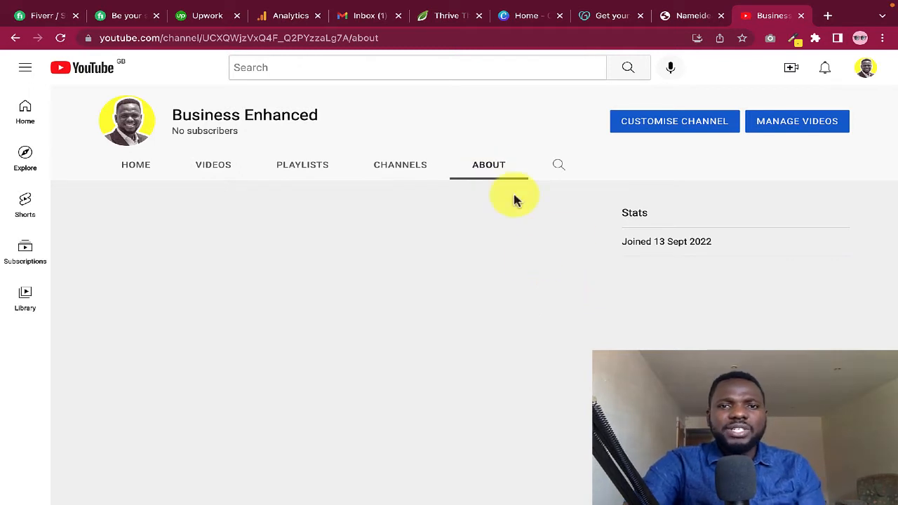
click(666, 133)
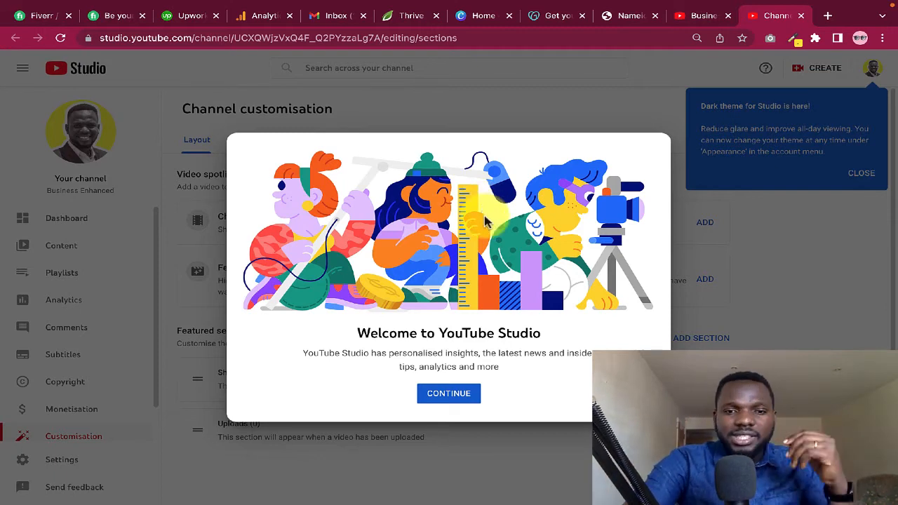
click(457, 396)
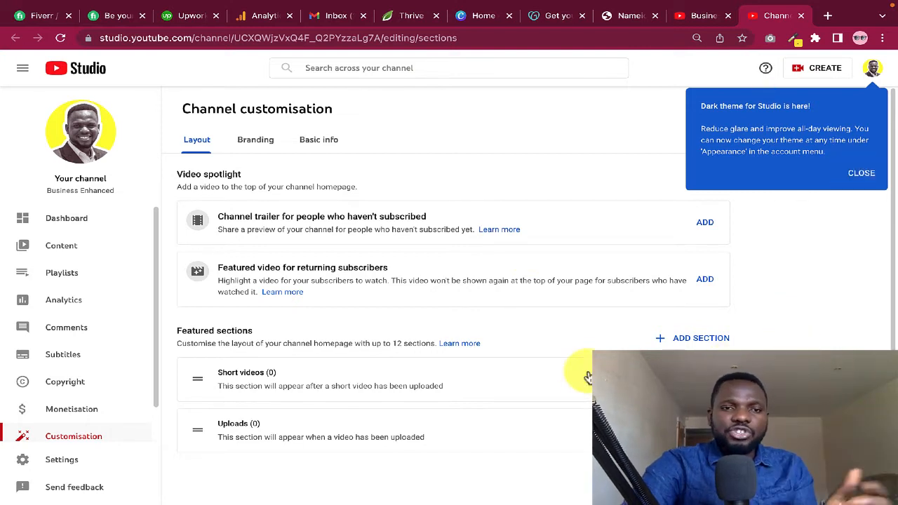
click(861, 180)
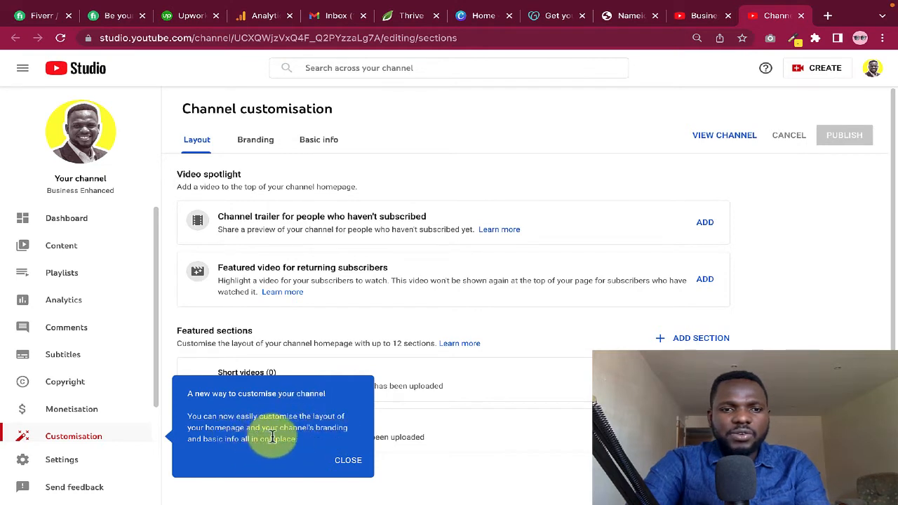
click(348, 464)
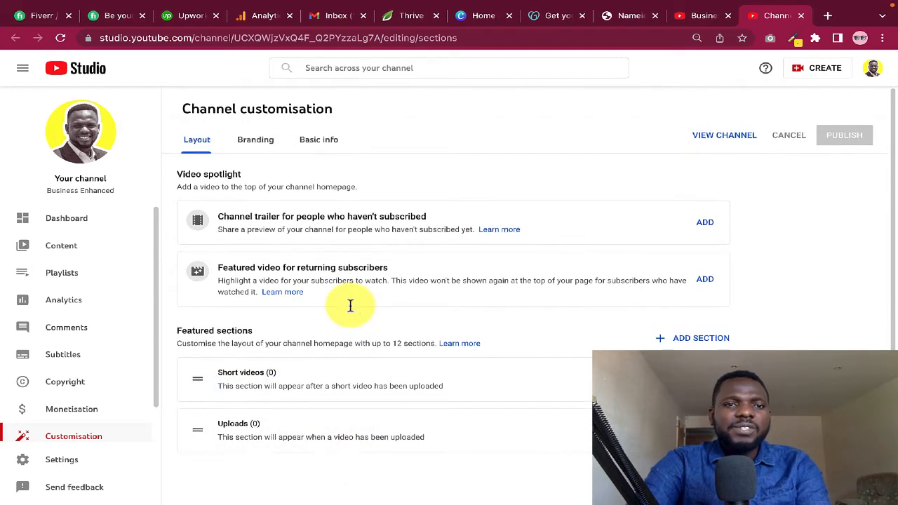
Step: Look through the channel's Dashboard, Content, Analytics, Comments, Customisation and Audio library pages
click(83, 224)
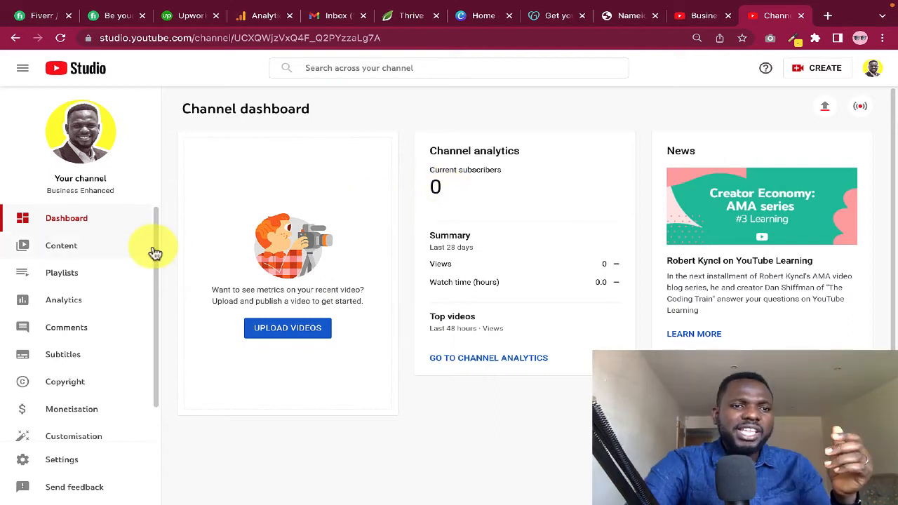
click(85, 251)
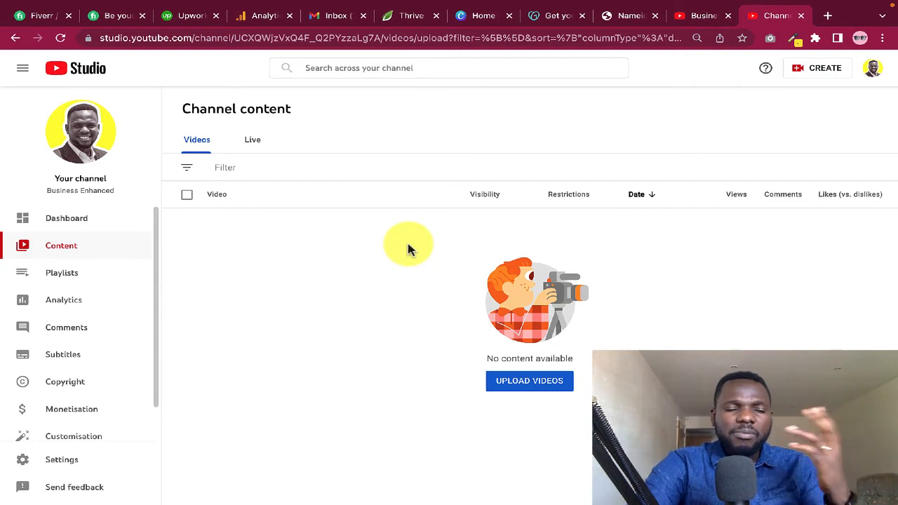
click(65, 306)
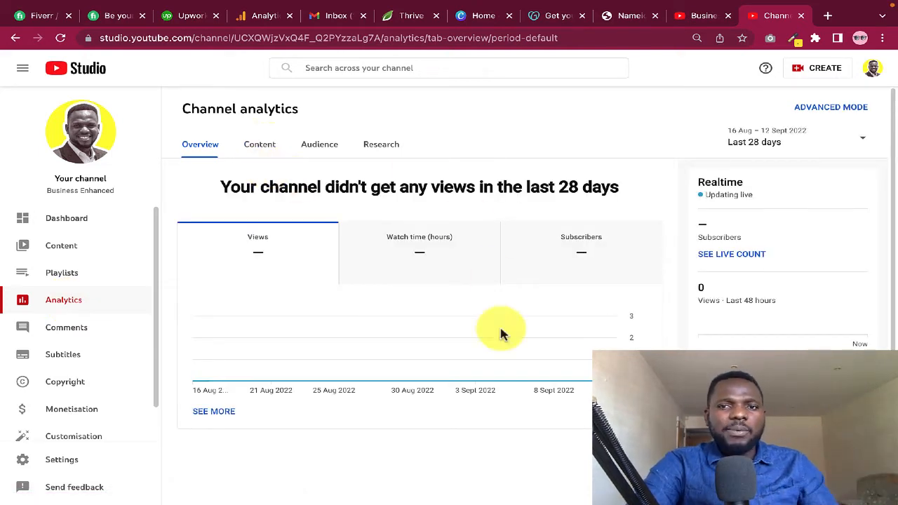
click(72, 331)
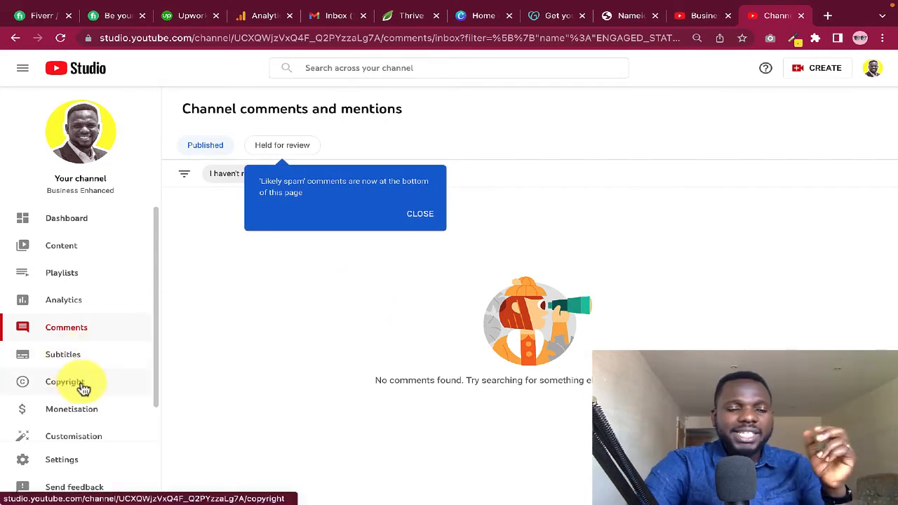
scroll(98, 387, down, 1)
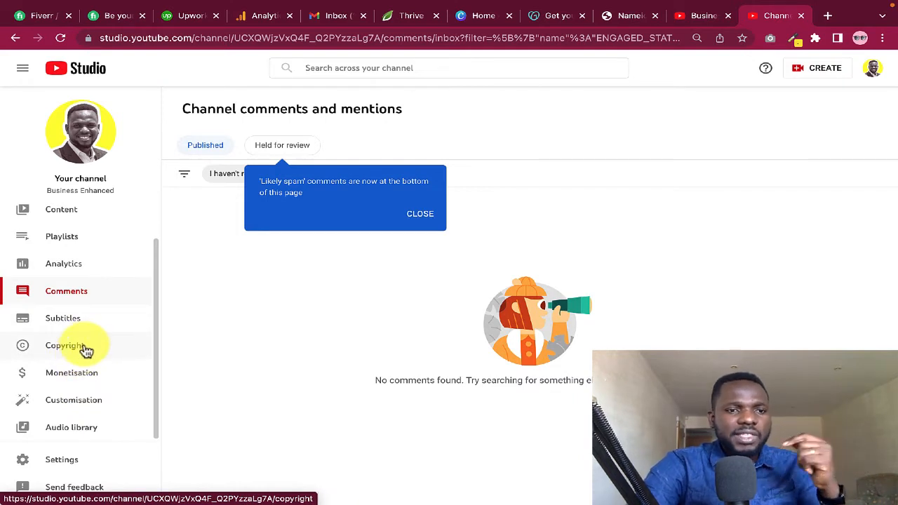
click(81, 406)
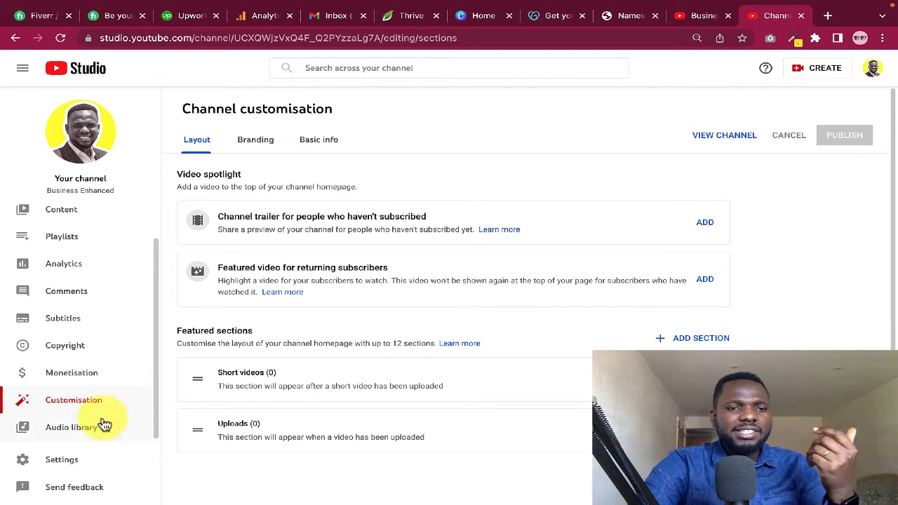
click(71, 427)
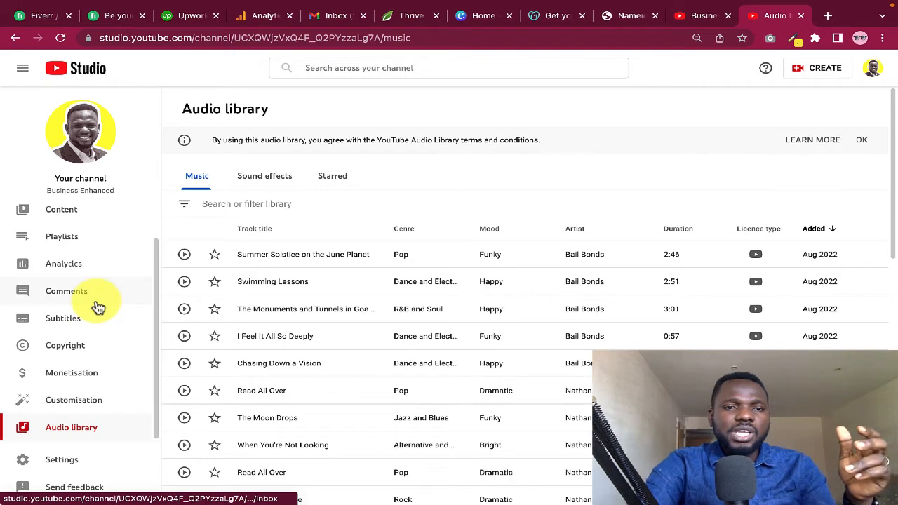
Step: Review the Studio settings for channel info, upload defaults, permissions, community and agreements, and close them without changes
click(62, 460)
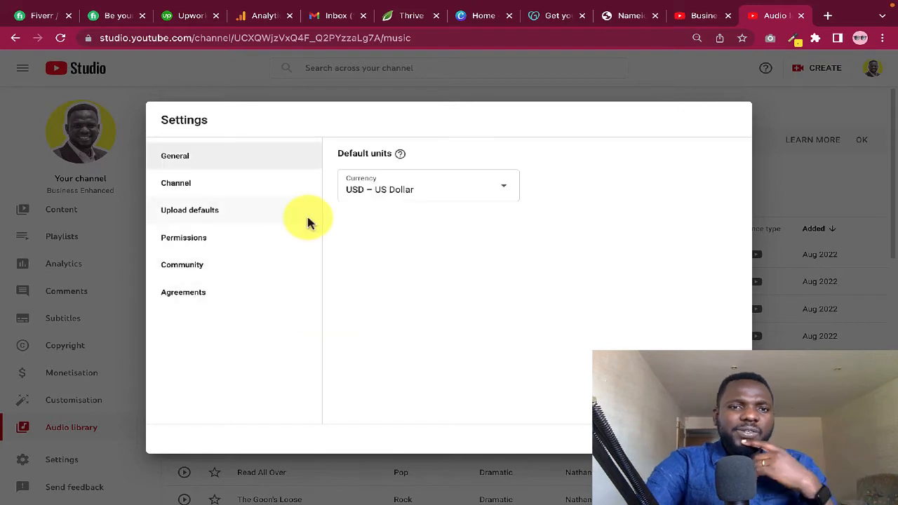
click(248, 186)
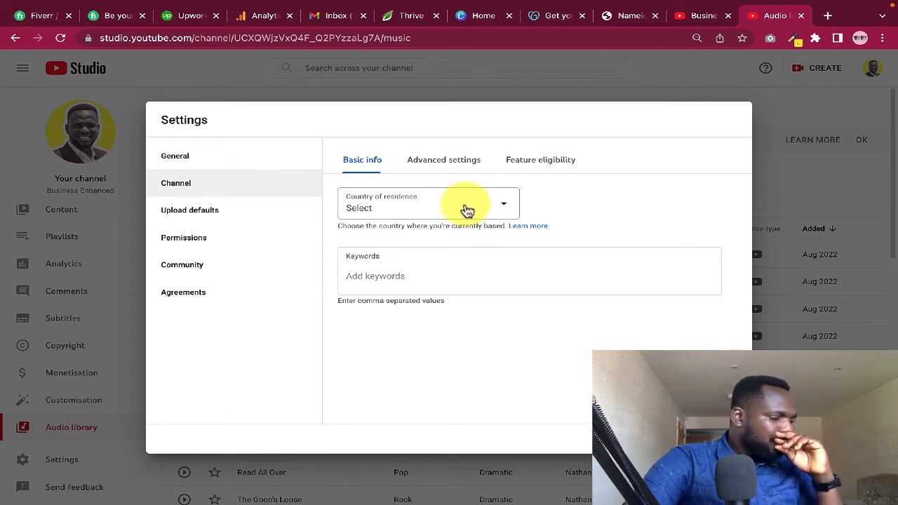
click(222, 216)
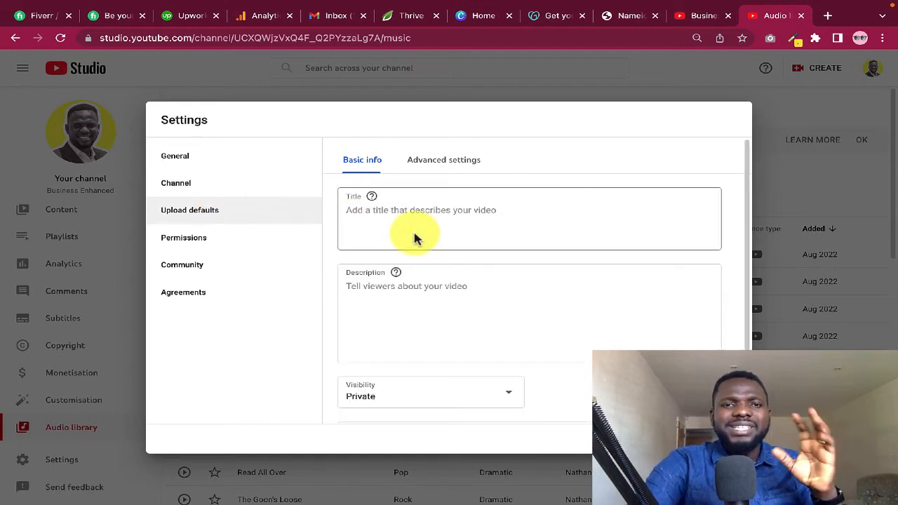
scroll(475, 246, down, 1)
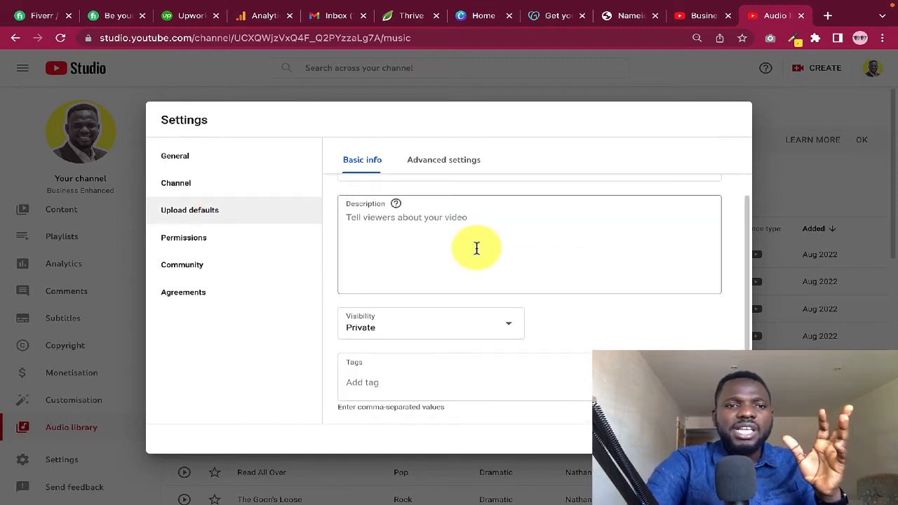
click(234, 242)
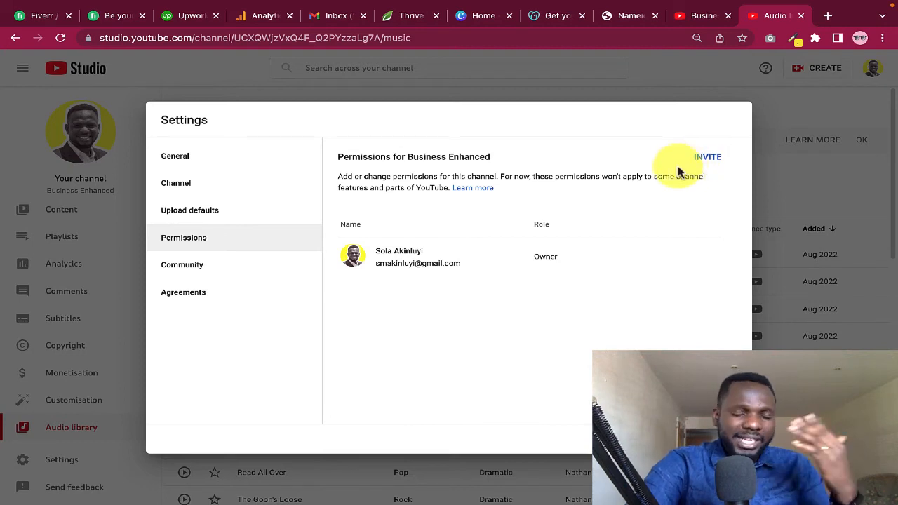
click(235, 274)
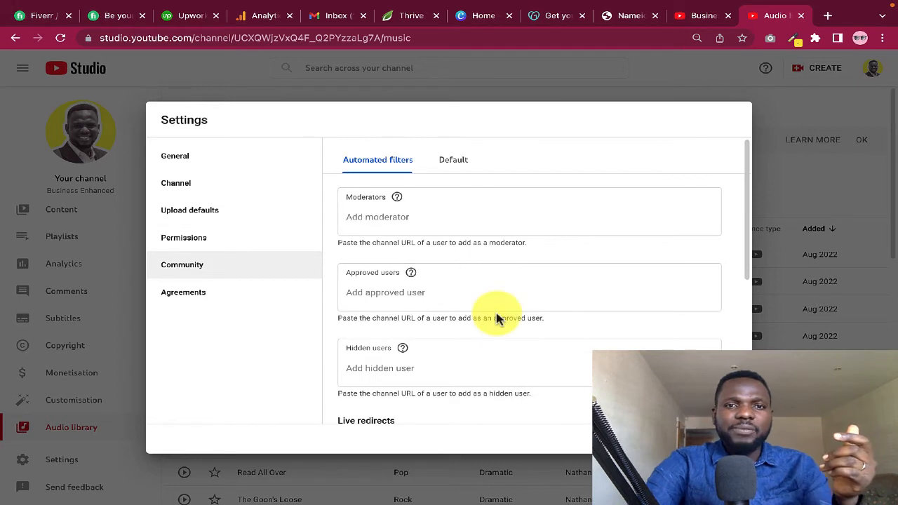
scroll(497, 318, down, 1)
scroll(497, 317, up, 2)
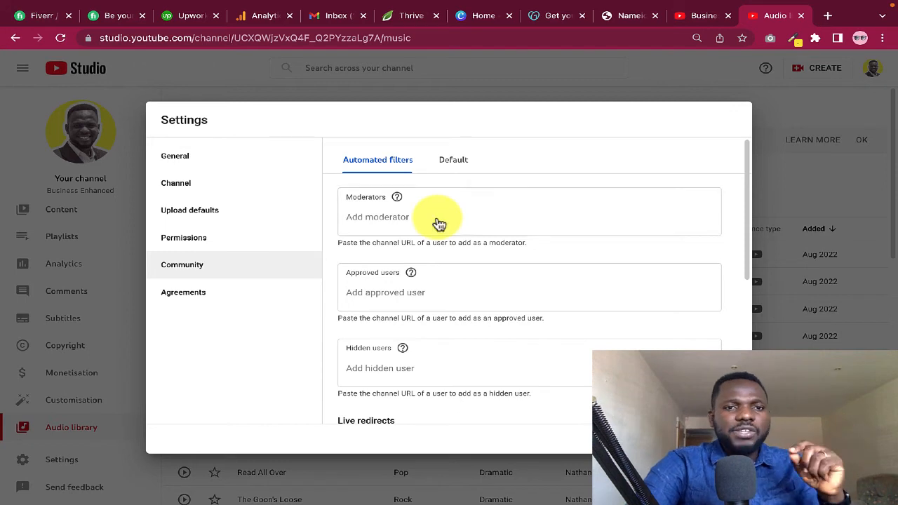
click(211, 292)
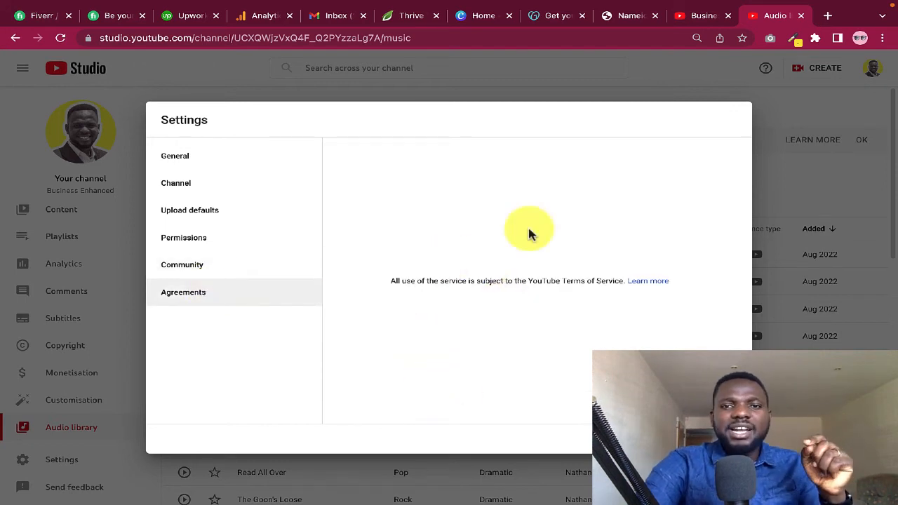
key(Escape)
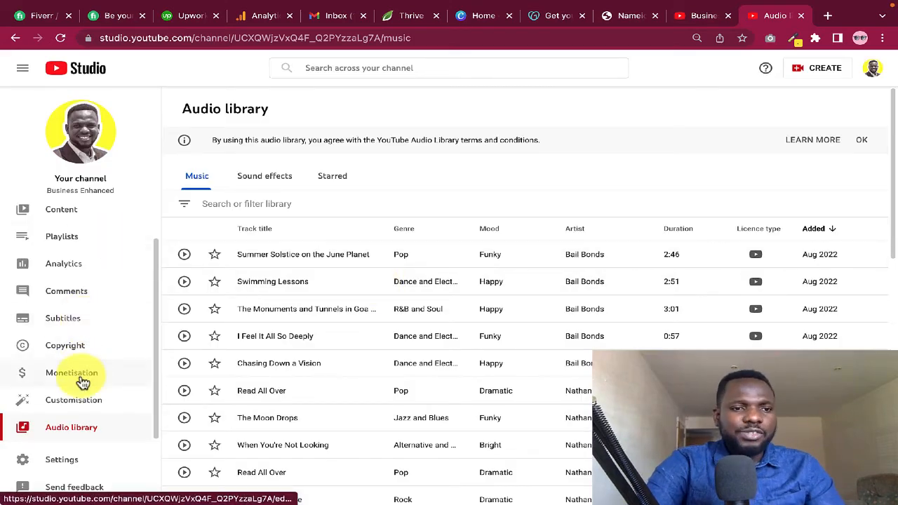
Step: Examine the channel's layout customisation options, especially the channel trailer for people who haven't subscribed
click(84, 404)
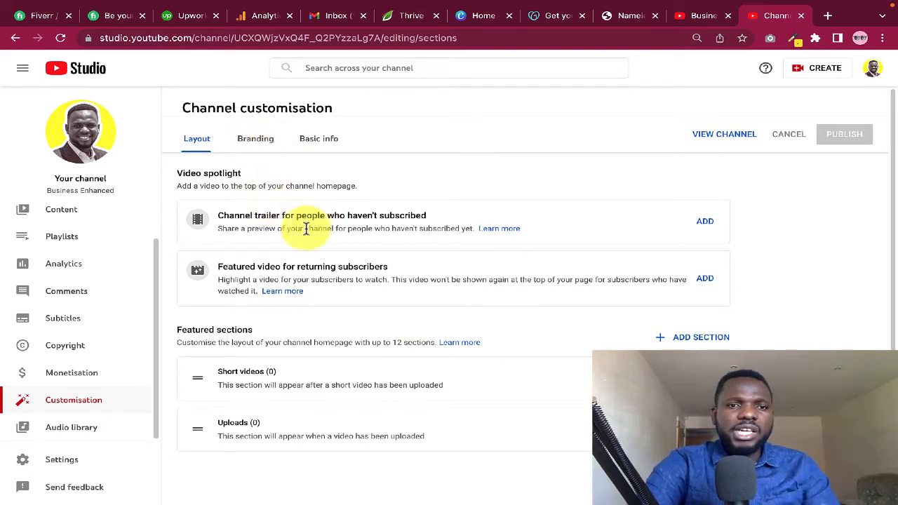
drag(218, 218, 359, 217)
drag(237, 217, 453, 220)
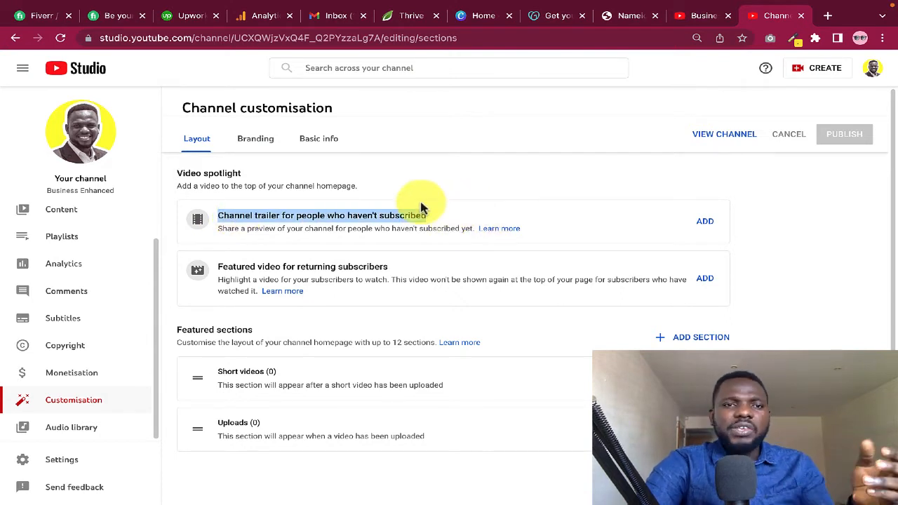
click(421, 207)
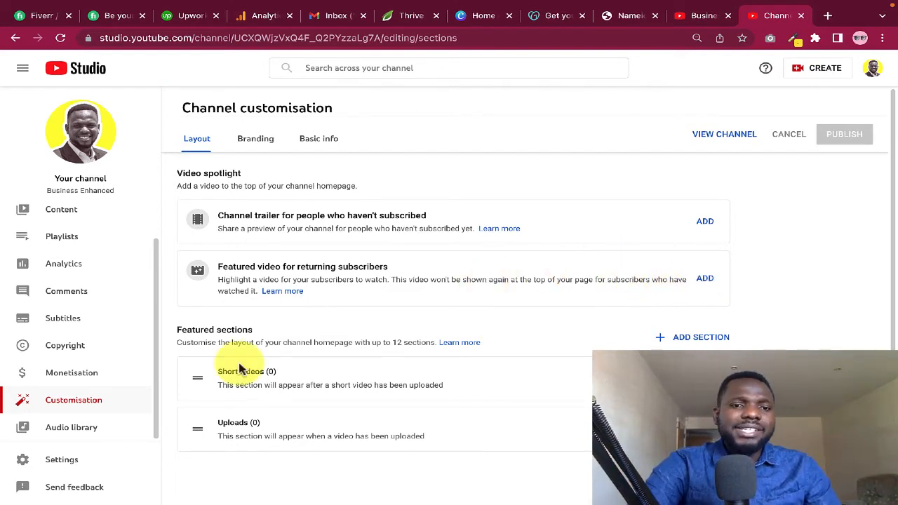
Step: Examine the channel's branding options and the size requirements for the profile picture, banner image and video watermark
click(262, 143)
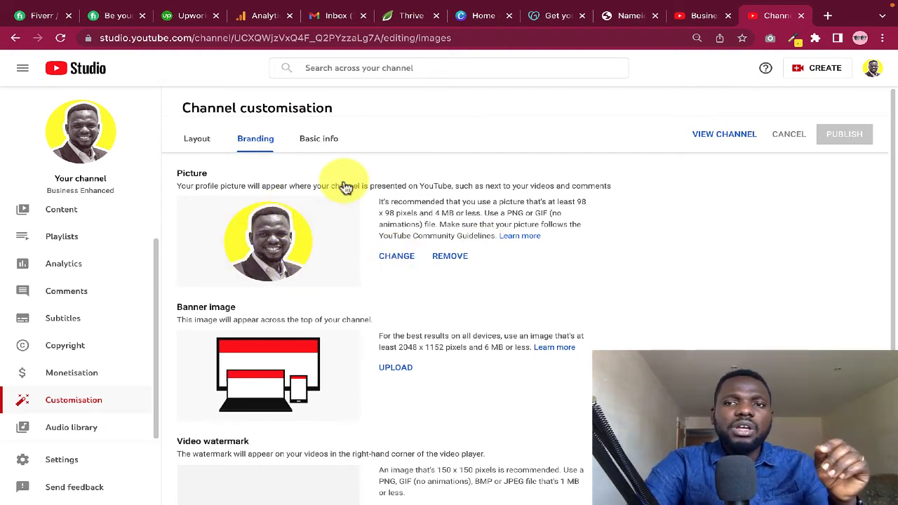
scroll(332, 295, down, 1)
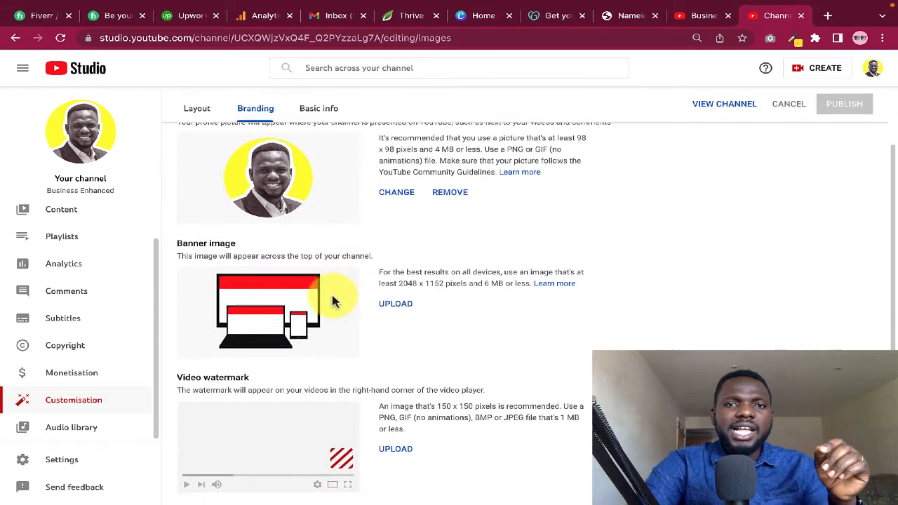
scroll(372, 295, up, 1)
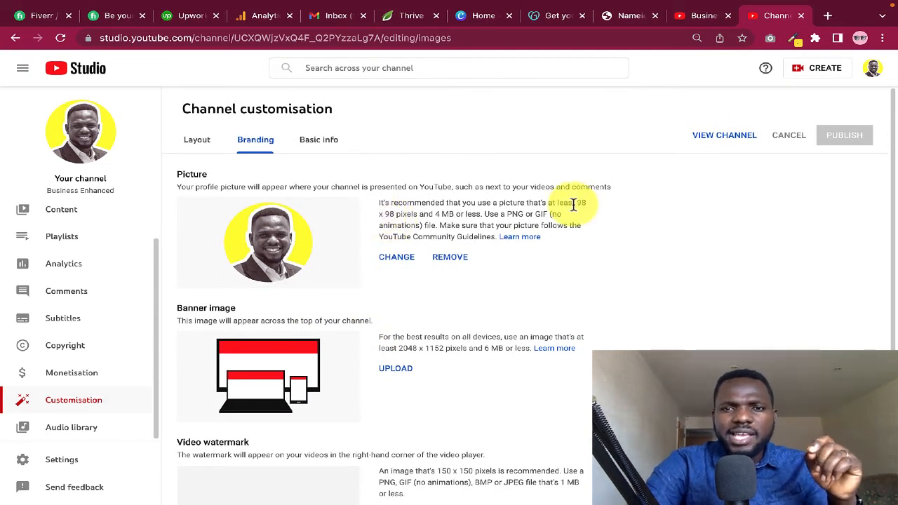
drag(574, 204, 594, 208)
click(368, 225)
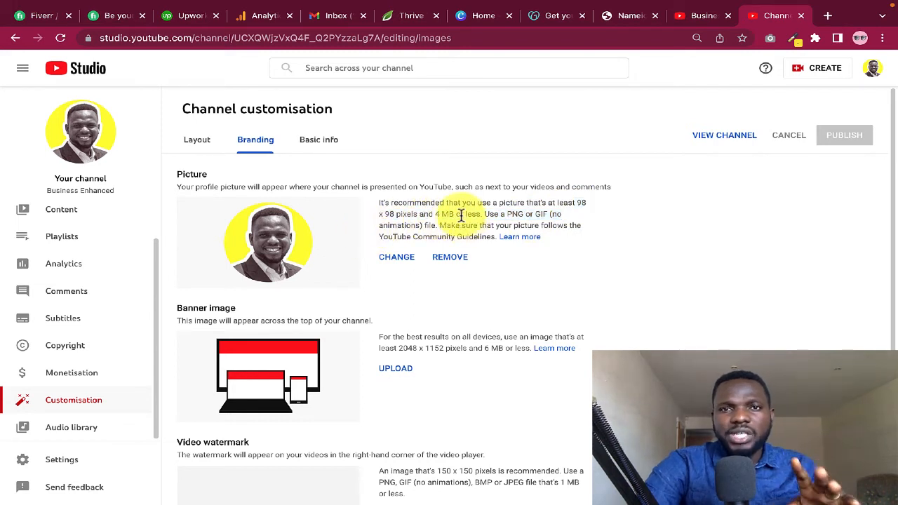
scroll(433, 295, down, 1)
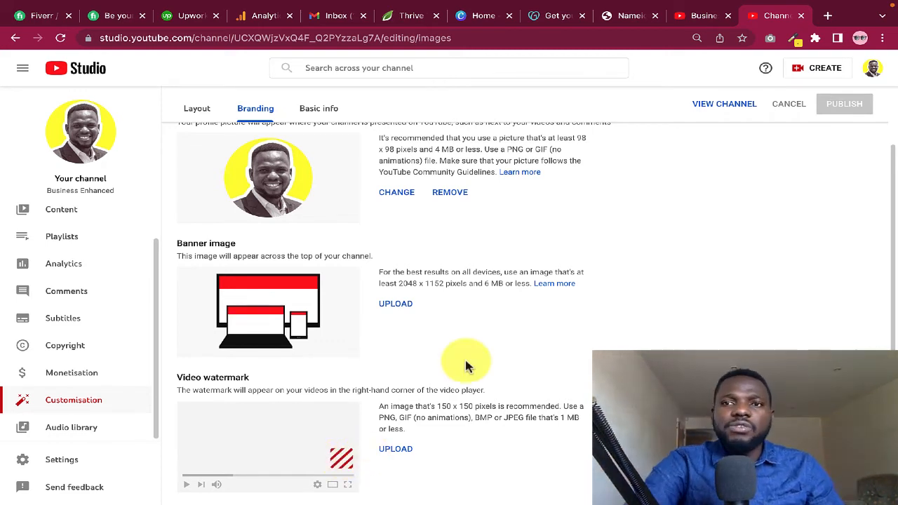
scroll(467, 366, up, 2)
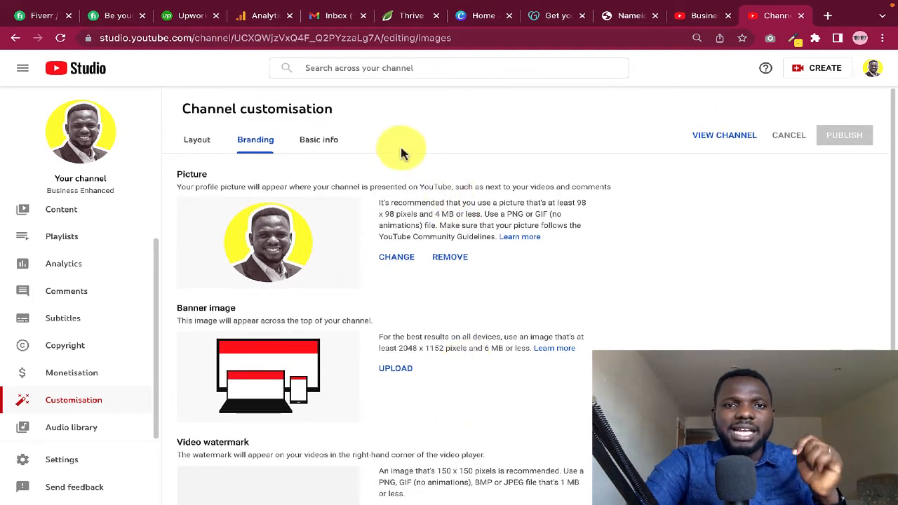
Step: Write the channel description in the basic info, stating that Business Enhanced is a youtube channel to learn how to grow your business
click(326, 143)
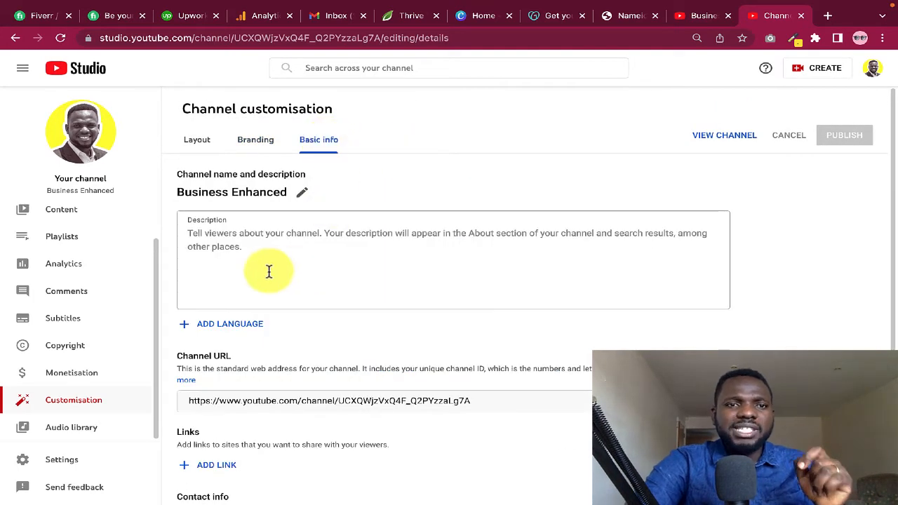
scroll(342, 272, down, 1)
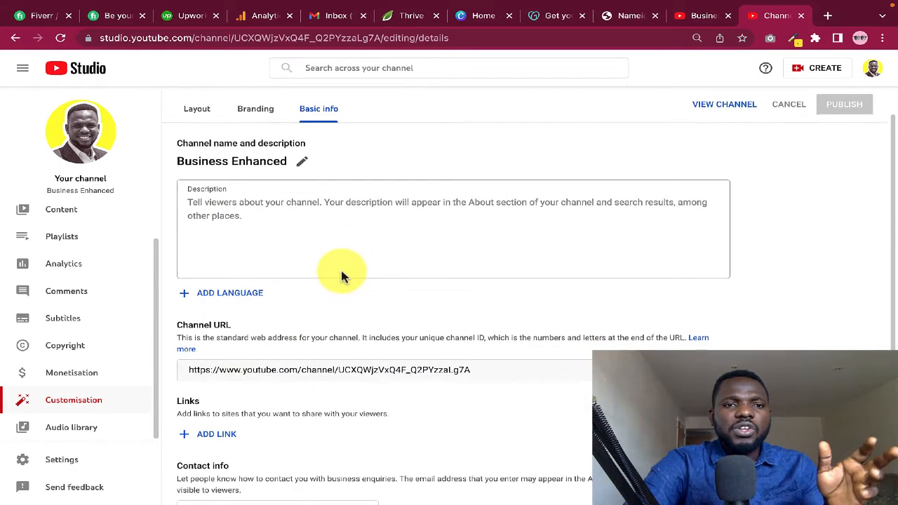
click(237, 210)
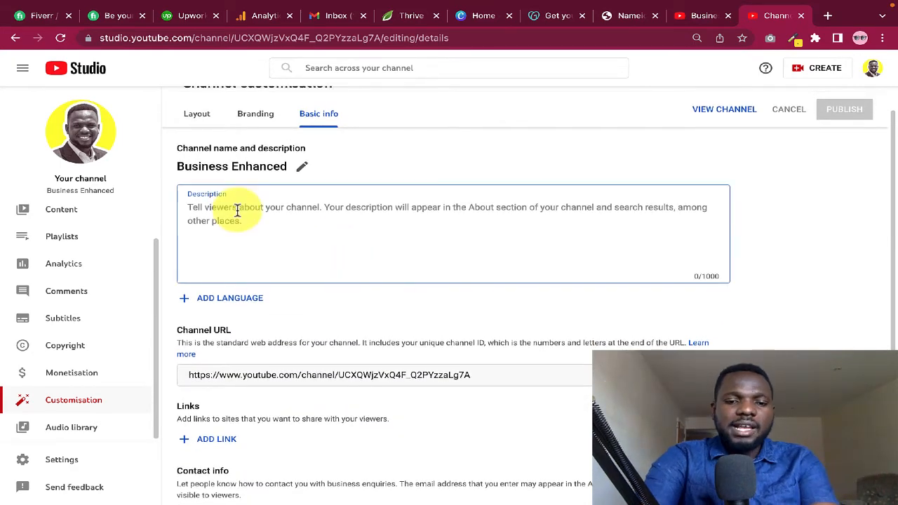
text(Busines)
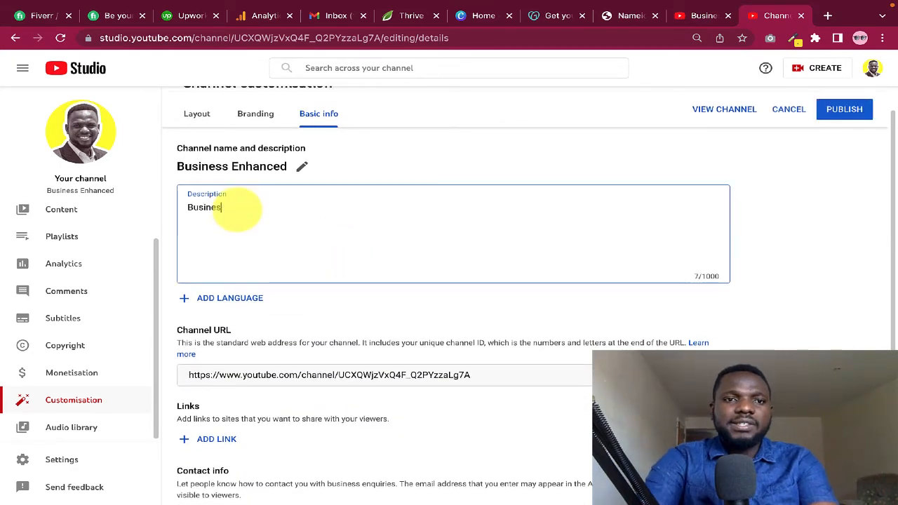
text(s En)
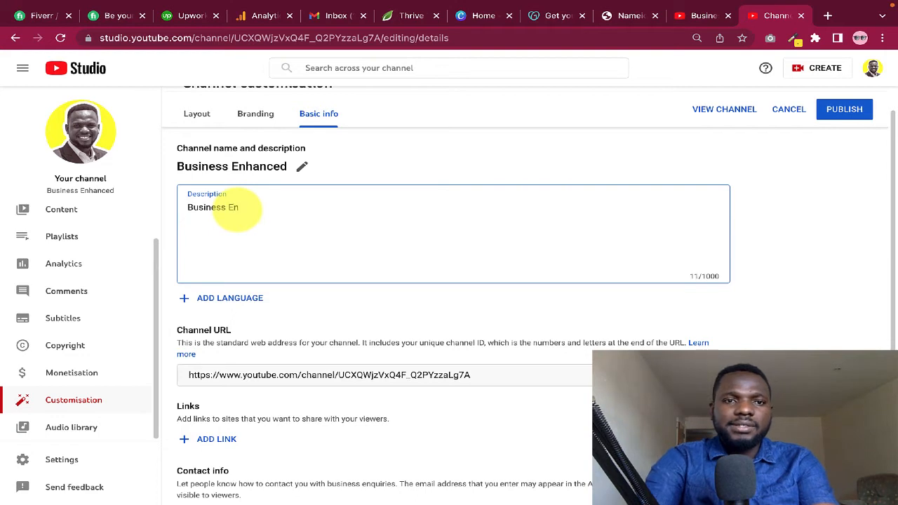
text(n)
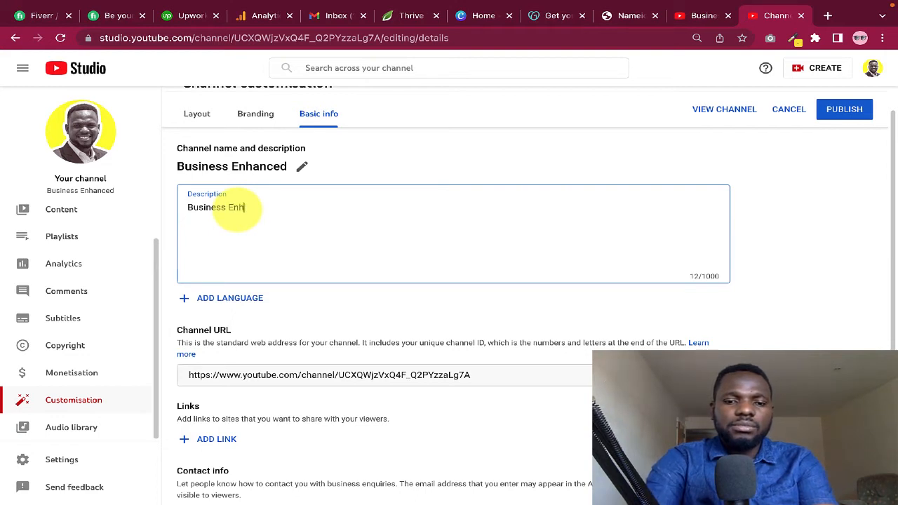
text(naced is a yout)
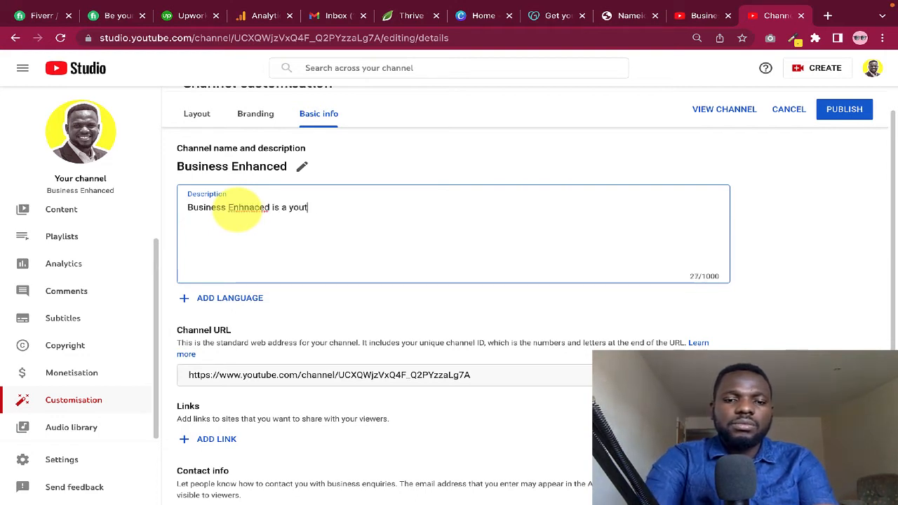
text(ube channel to learn how to grow your )
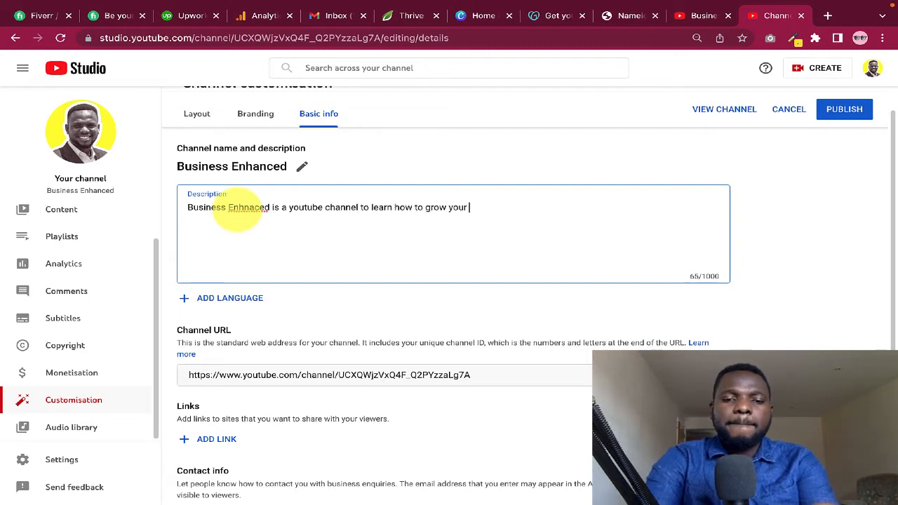
text(business.)
Step: Correct the description's second word to "Enhanced" and change "youtube" to "YouYube"
click(248, 207)
key(BackSpace)
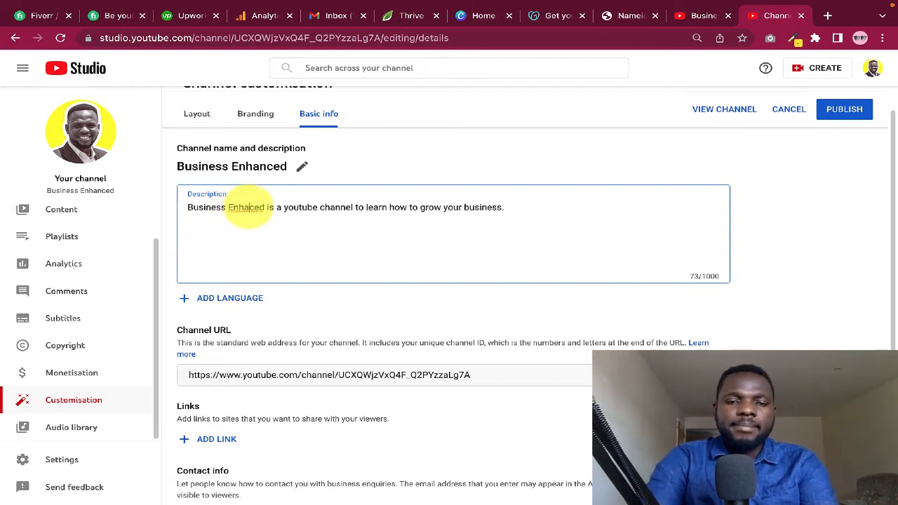
text(n)
click(297, 207)
key(BackSpace)
text(Y)
click(315, 207)
key(BackSpace)
text(T)
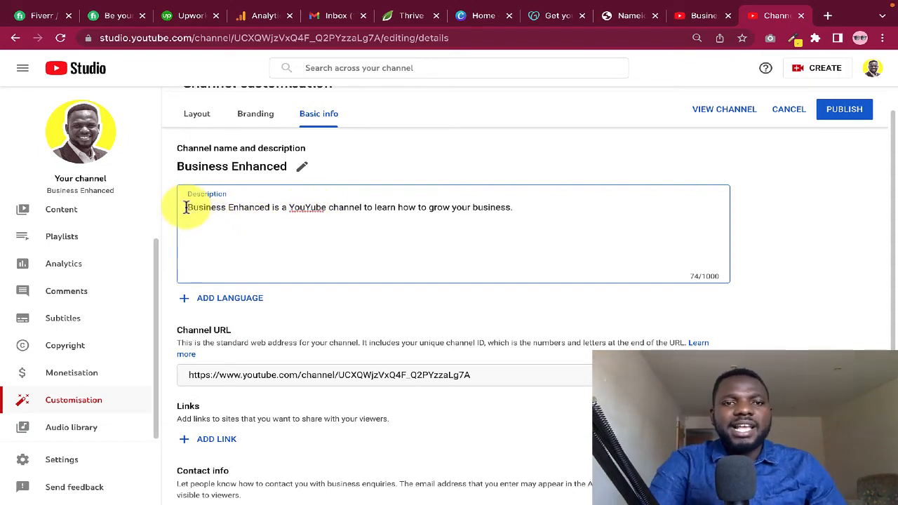
click(362, 208)
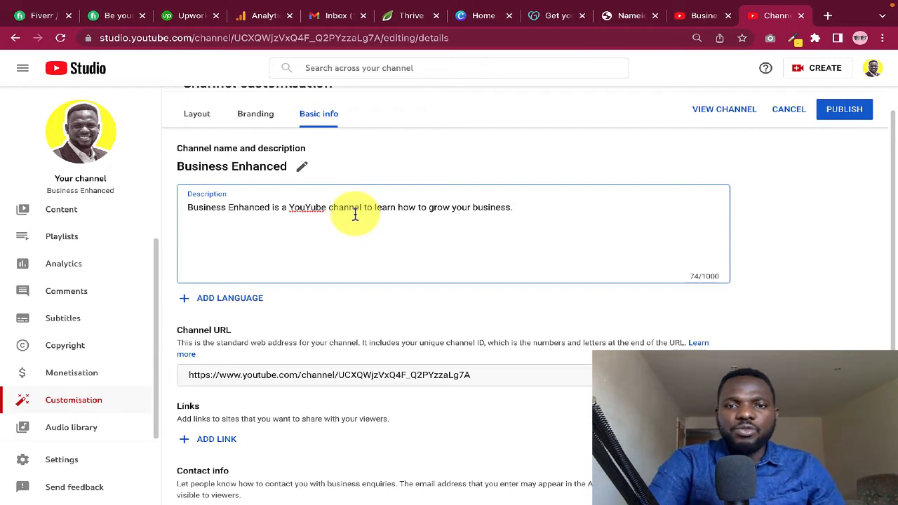
scroll(519, 253, down, 1)
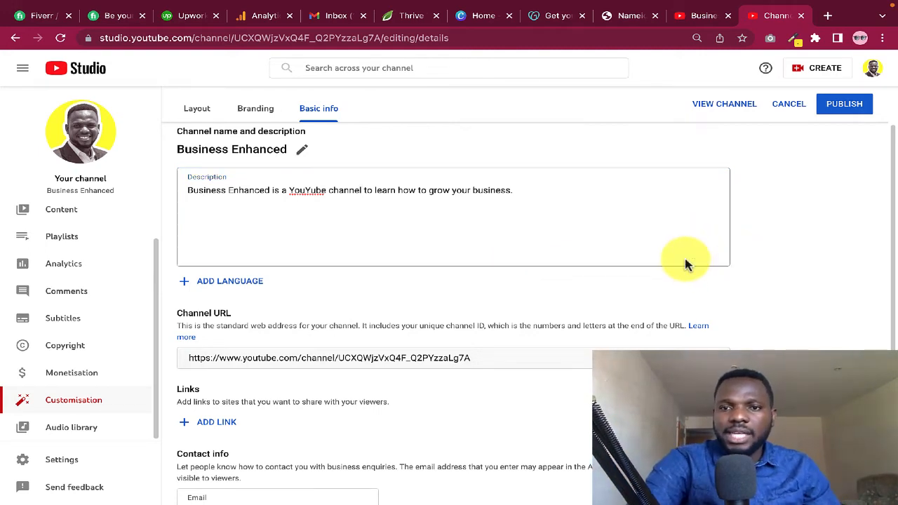
key(ctrl+a)
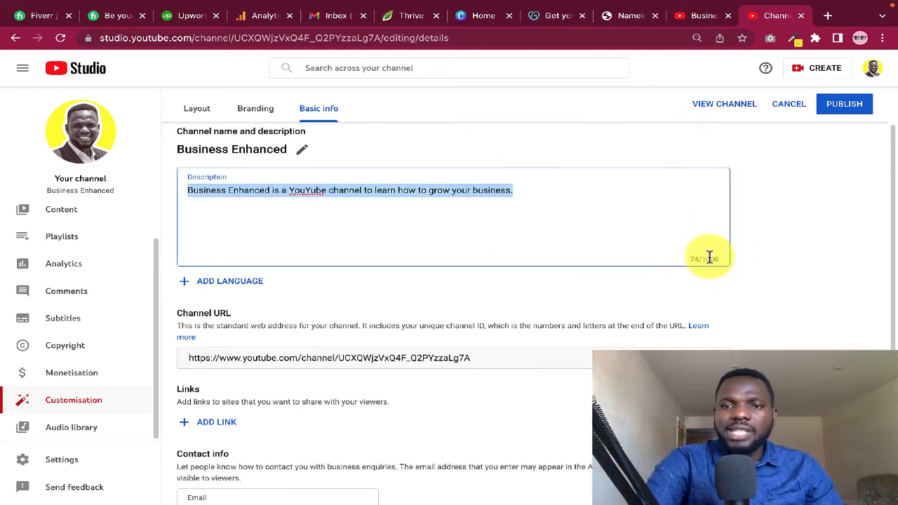
click(543, 188)
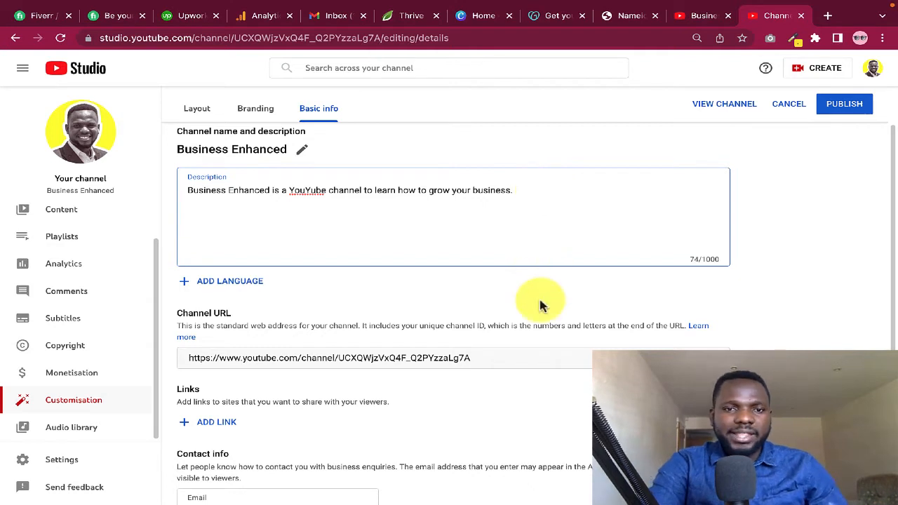
Step: Add a channel link titled "Website" with the channel owner's website address as its URL
scroll(538, 302, down, 1)
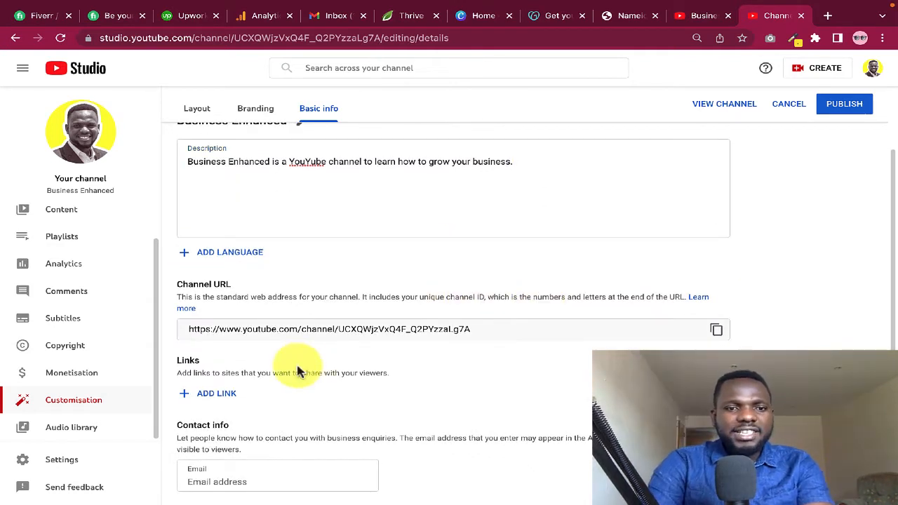
click(210, 395)
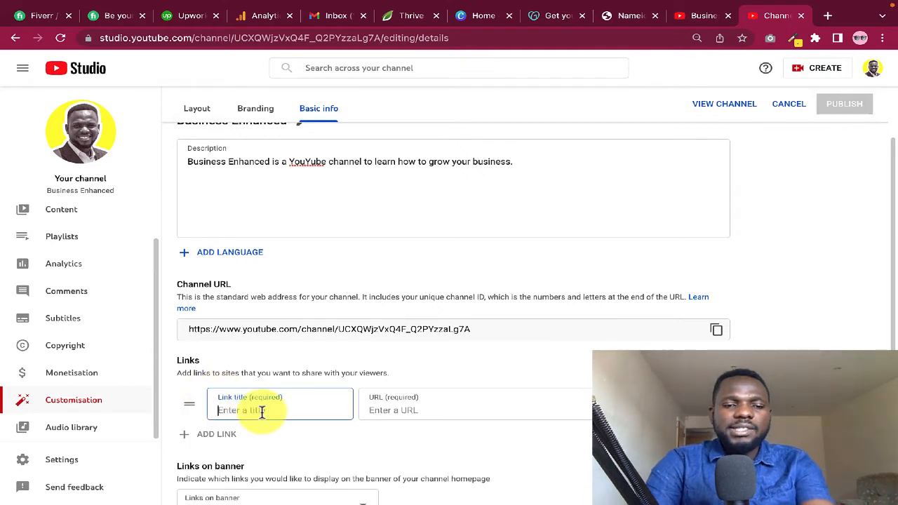
text(Web)
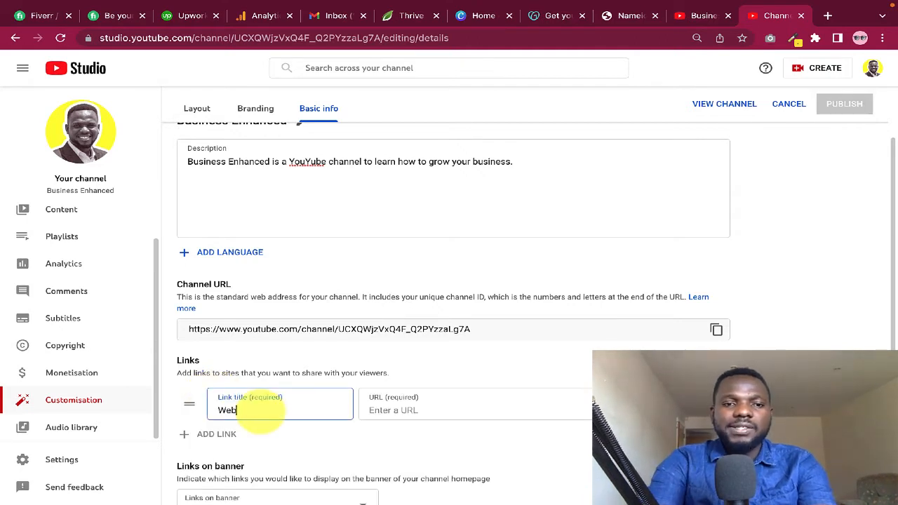
text(site)
click(398, 411)
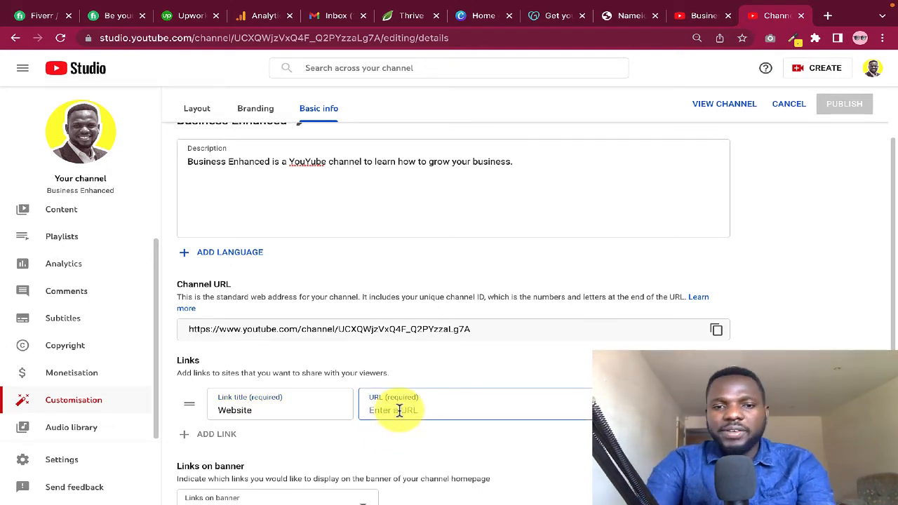
text(sc)
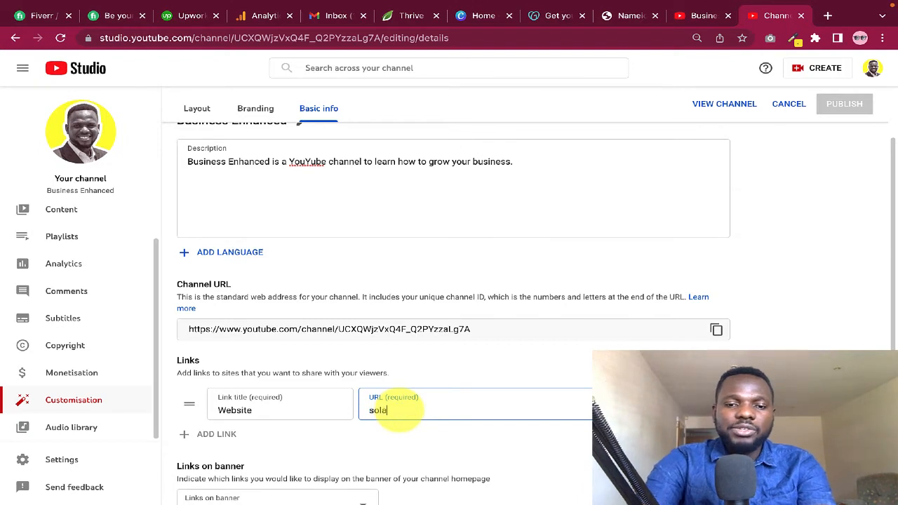
text(lamathew.com)
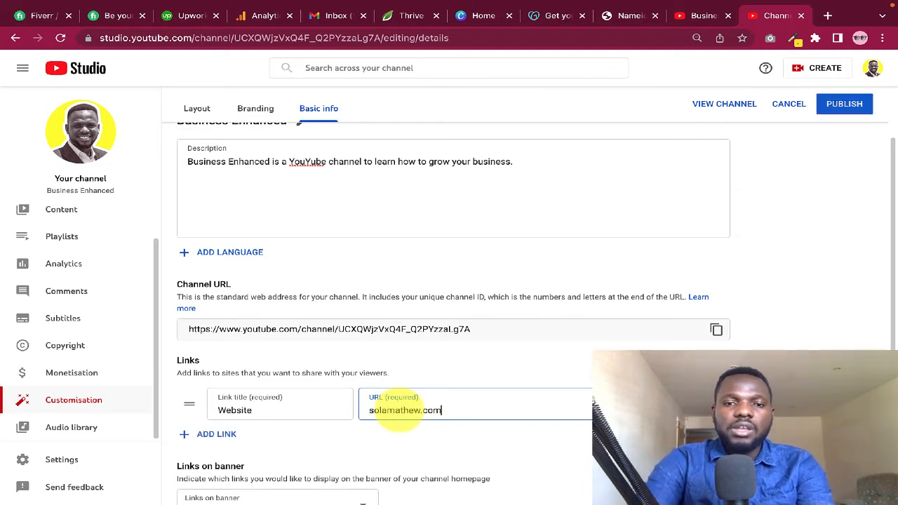
scroll(401, 421, down, 3)
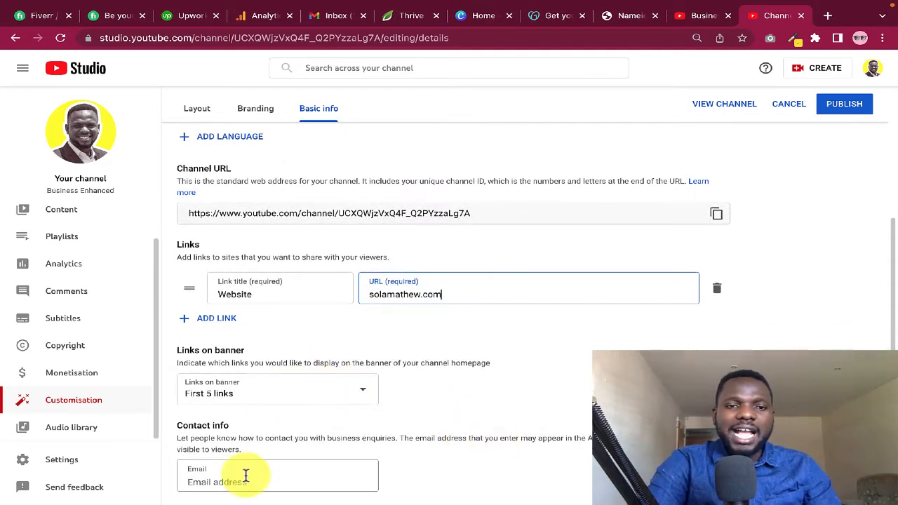
Step: Return to the channel's branding options and look over the profile picture, banner image and video watermark sections
click(858, 106)
scroll(801, 184, up, 3)
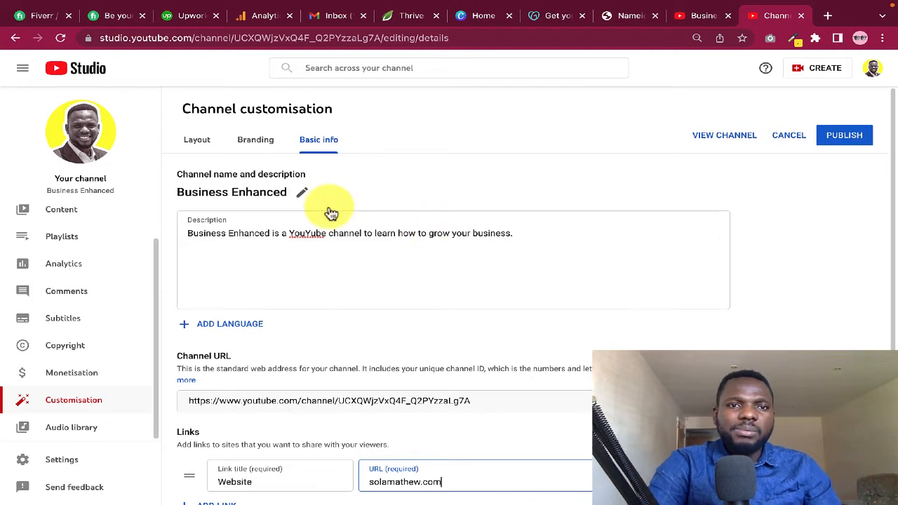
click(256, 146)
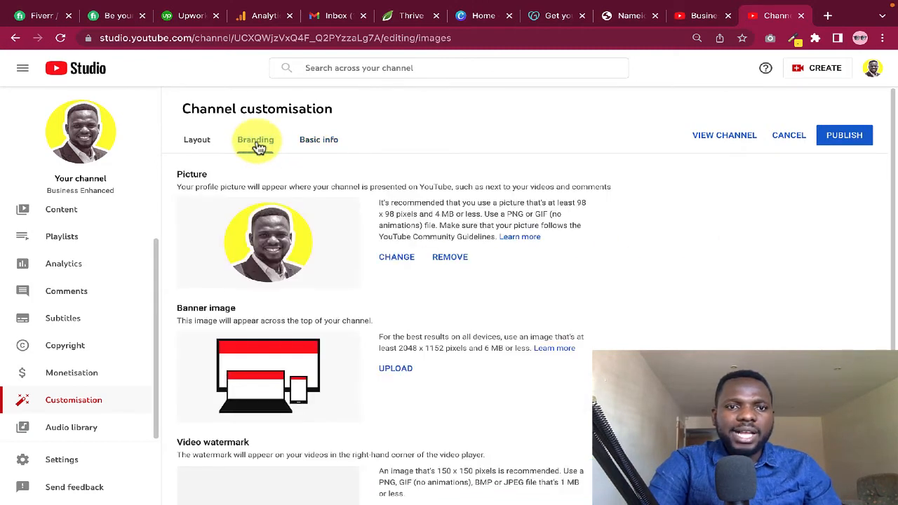
click(311, 143)
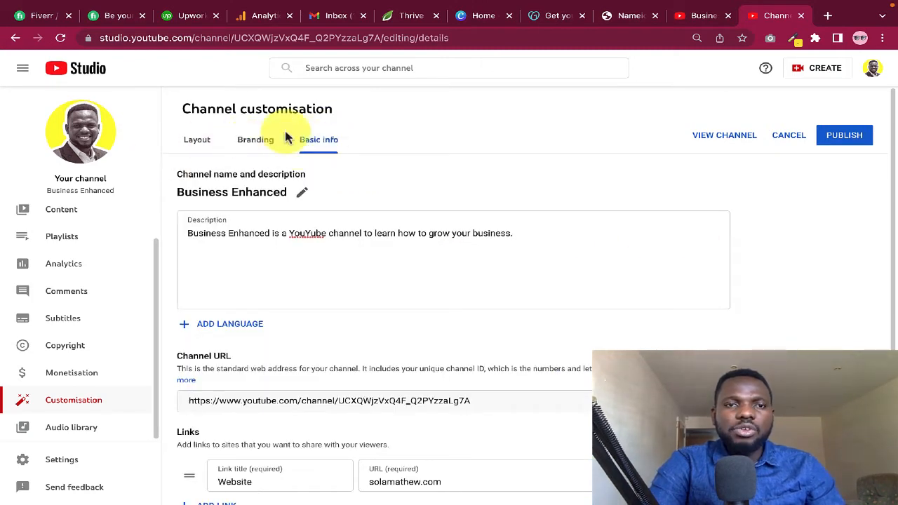
click(270, 147)
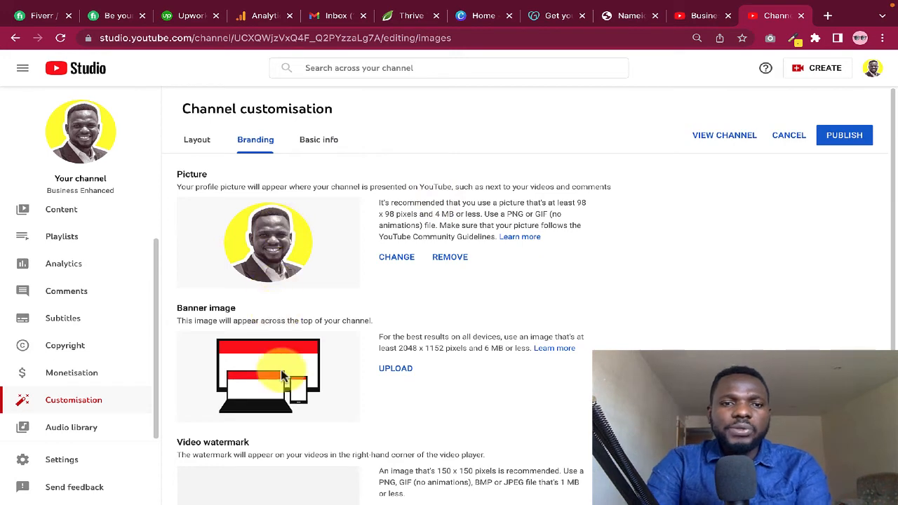
scroll(280, 375, down, 1)
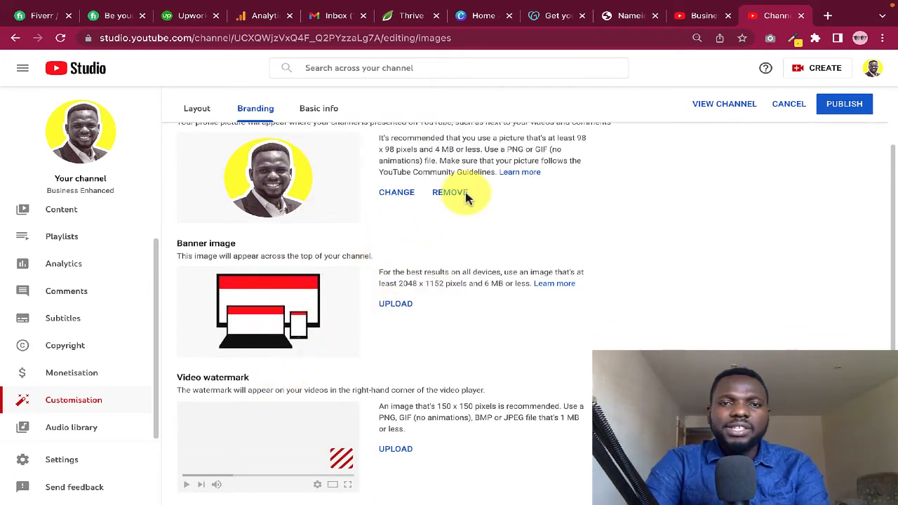
scroll(470, 198, up, 1)
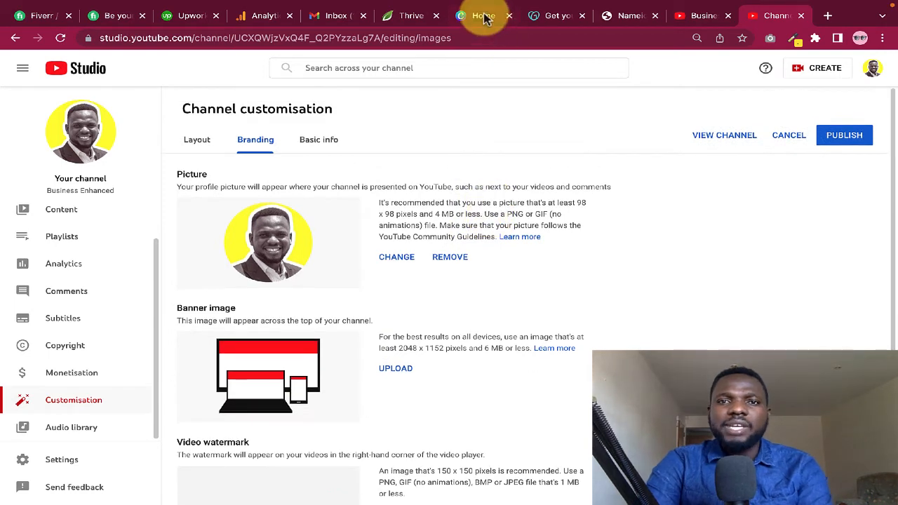
Step: Switch to Canva and start a new design with a custom size, leaving the width and height fields ready for entry
click(484, 17)
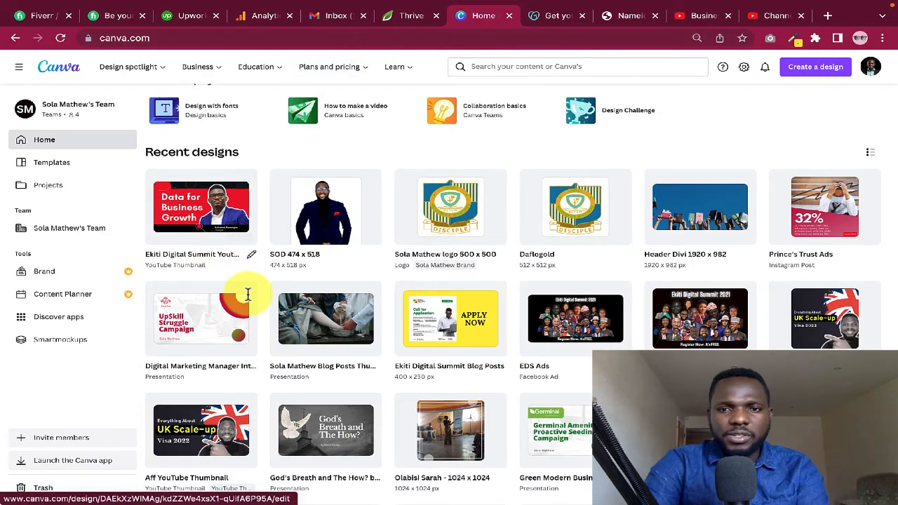
scroll(247, 295, down, 2)
scroll(247, 295, up, 5)
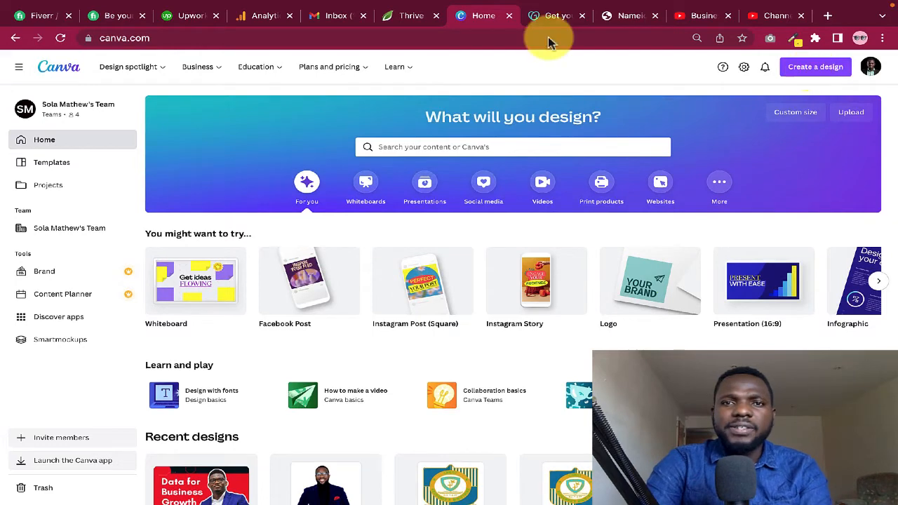
click(820, 68)
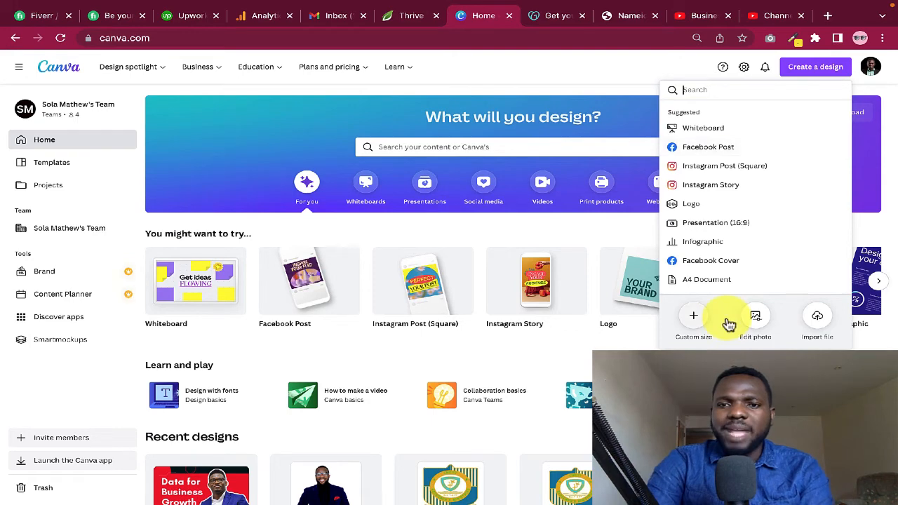
click(694, 316)
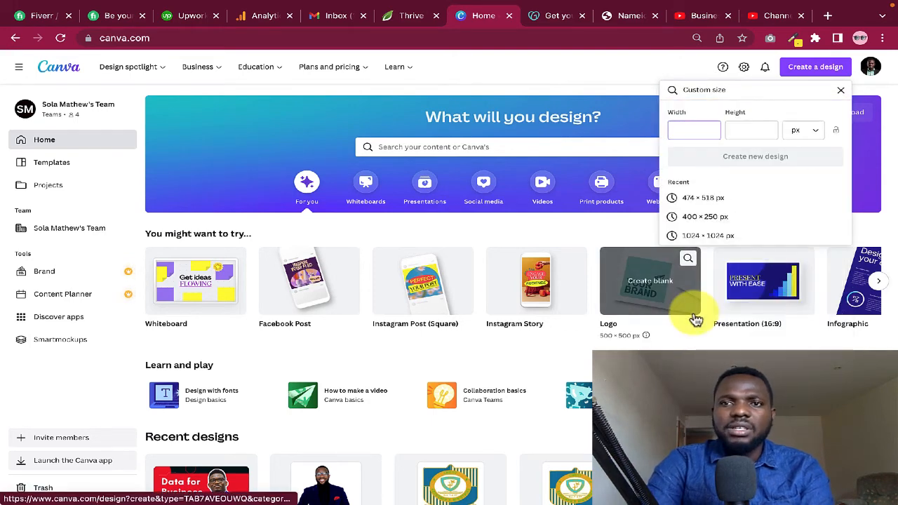
click(697, 38)
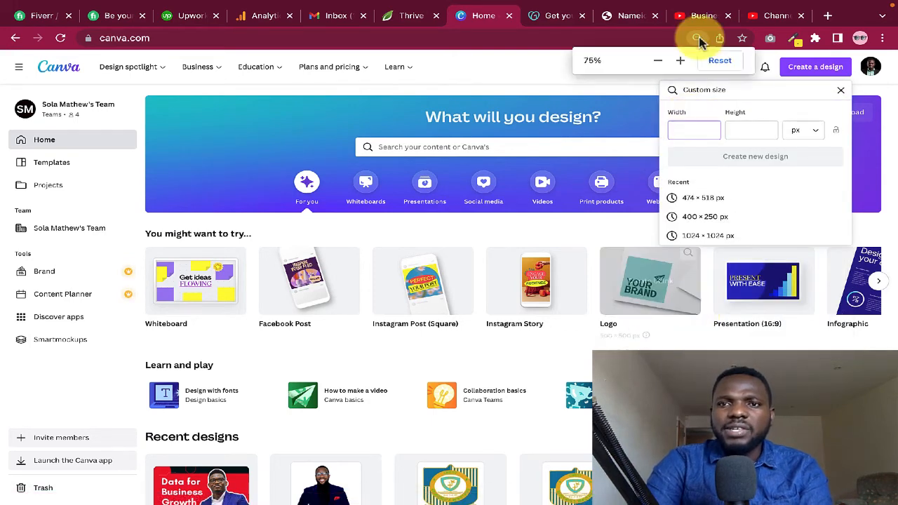
click(680, 61)
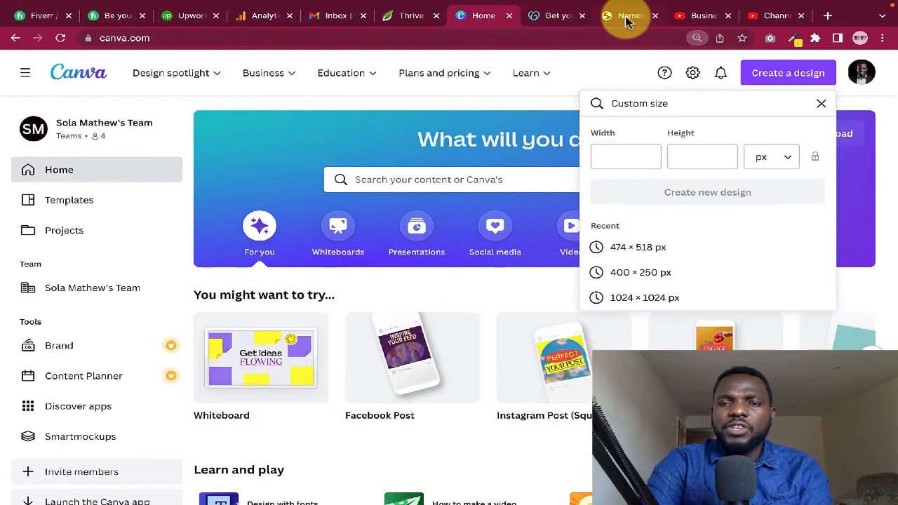
Step: Place the Canva tab beside the YouTube Studio tab and check the recommended pixel size for the channel's profile picture
click(704, 16)
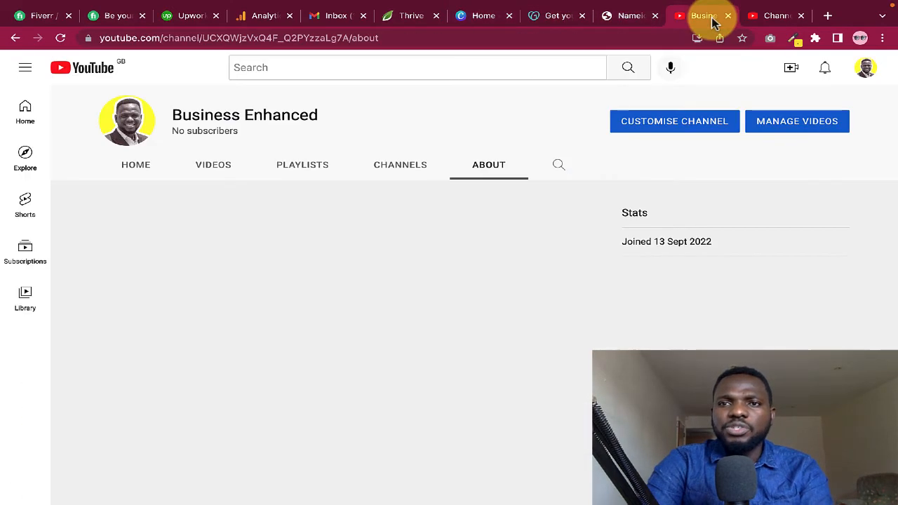
click(776, 15)
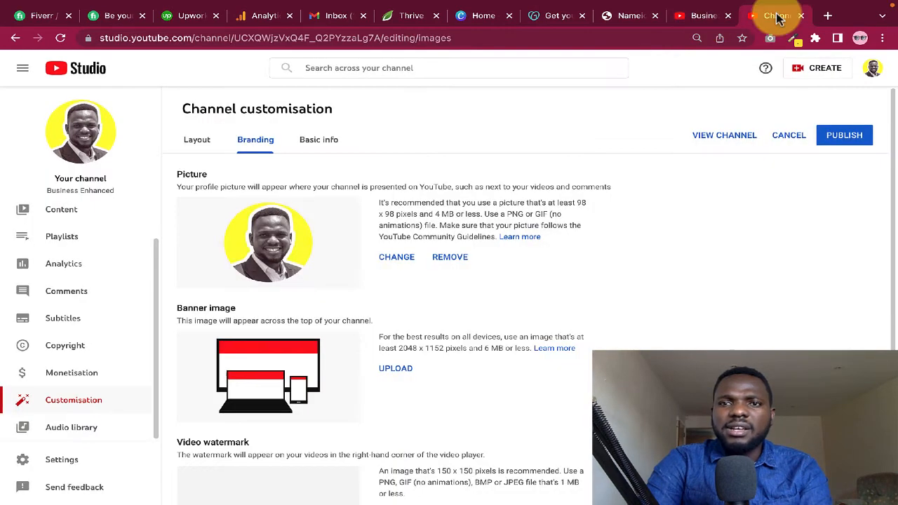
click(460, 22)
drag(464, 19, 678, 16)
click(777, 15)
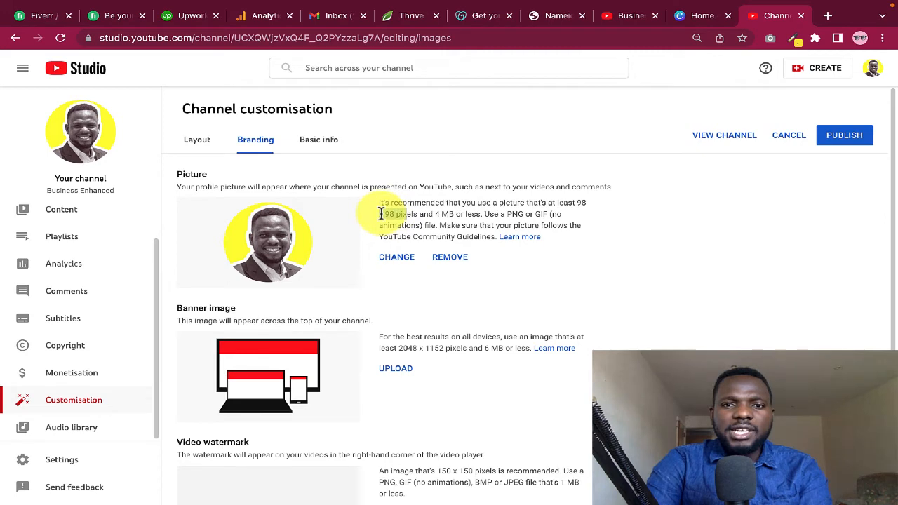
drag(381, 214, 430, 219)
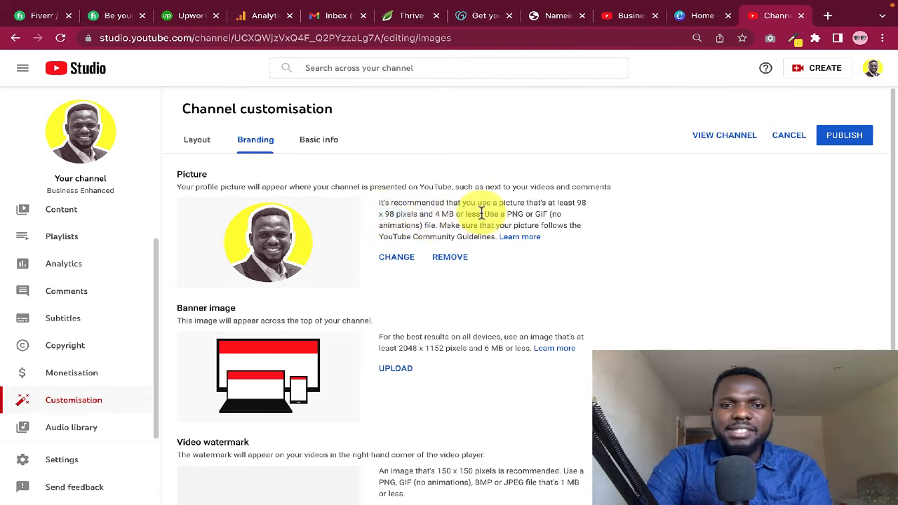
Step: Switch to Canva and create a new custom-size design 98 px wide and 98 px high
click(684, 16)
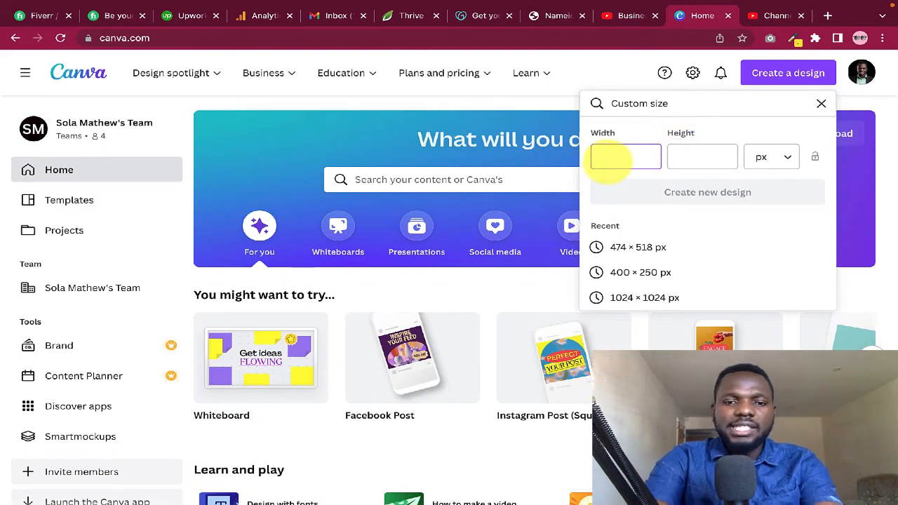
text(98)
click(700, 159)
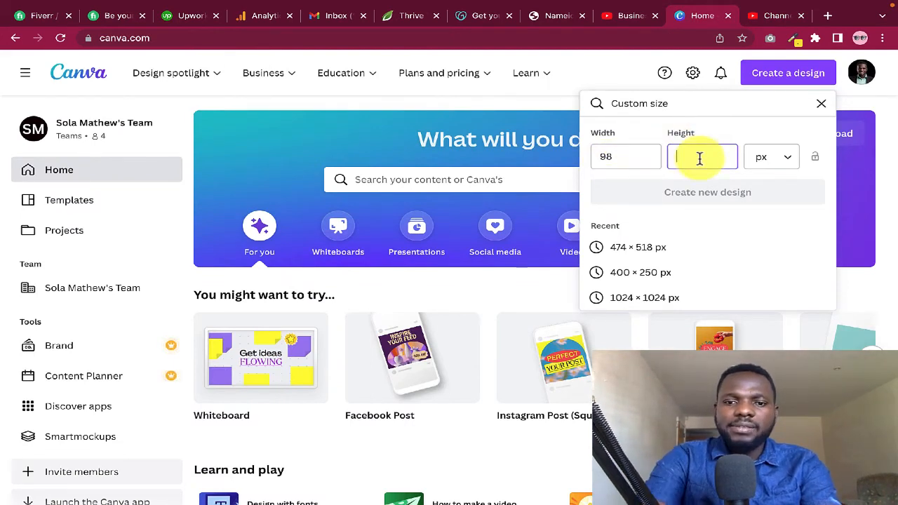
text(98)
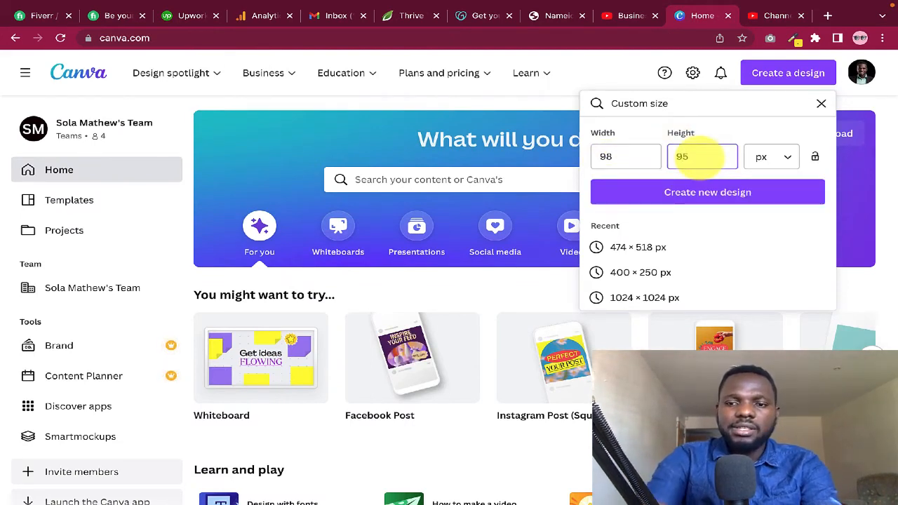
key(BackSpace)
text(8)
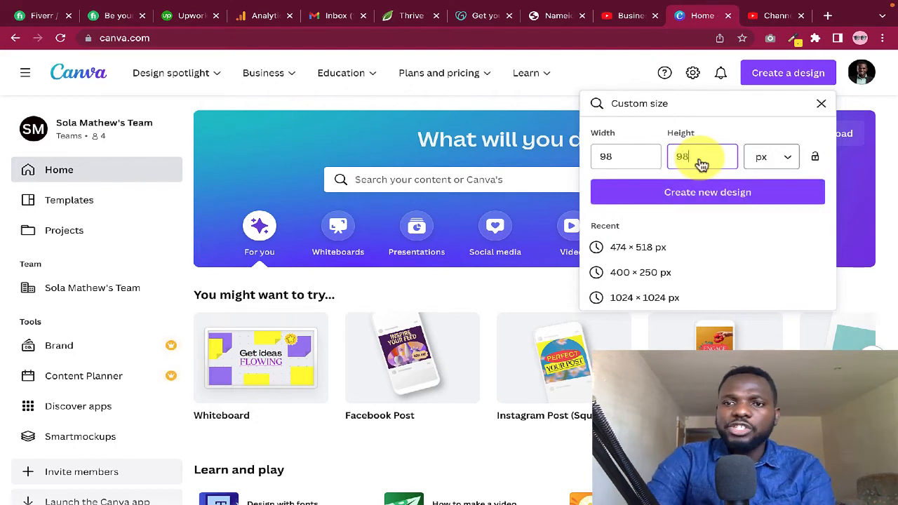
click(786, 159)
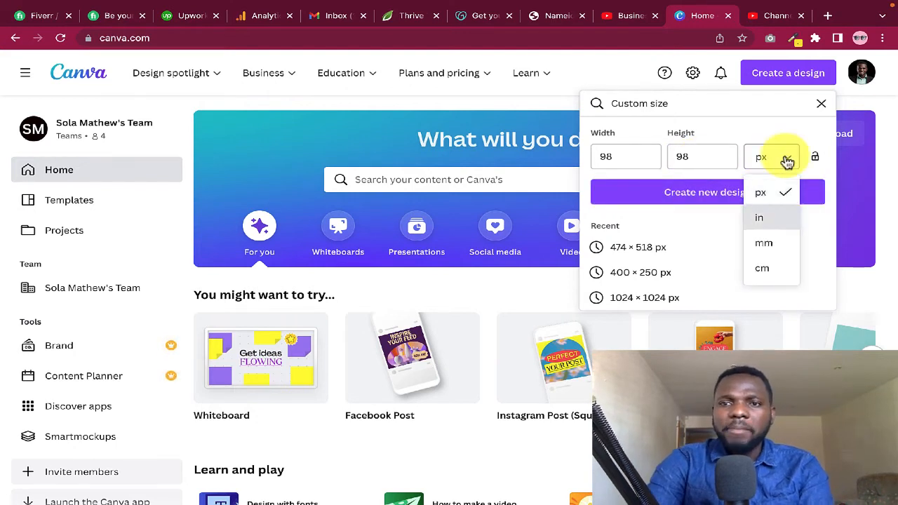
click(788, 161)
key(Return)
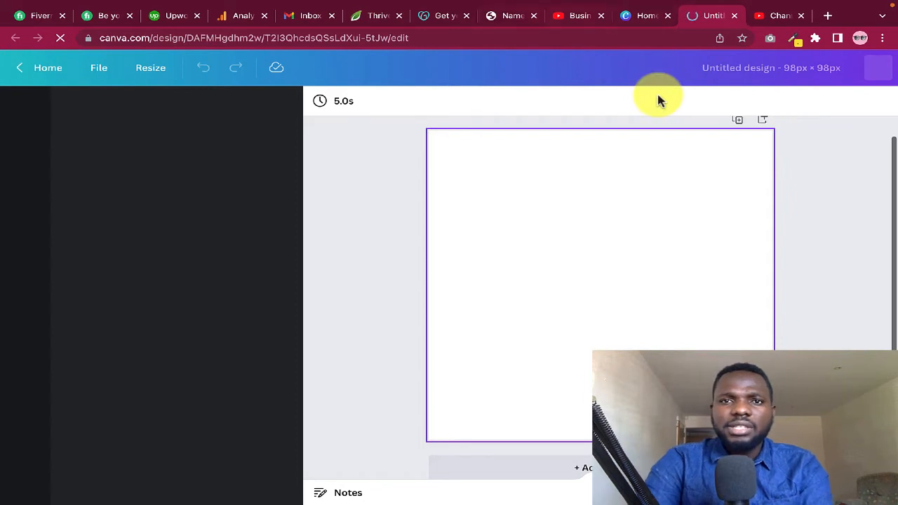
Step: Copy the channel name "Business Enhanced" from the YouTube channel page and return to the new Canva design
click(536, 16)
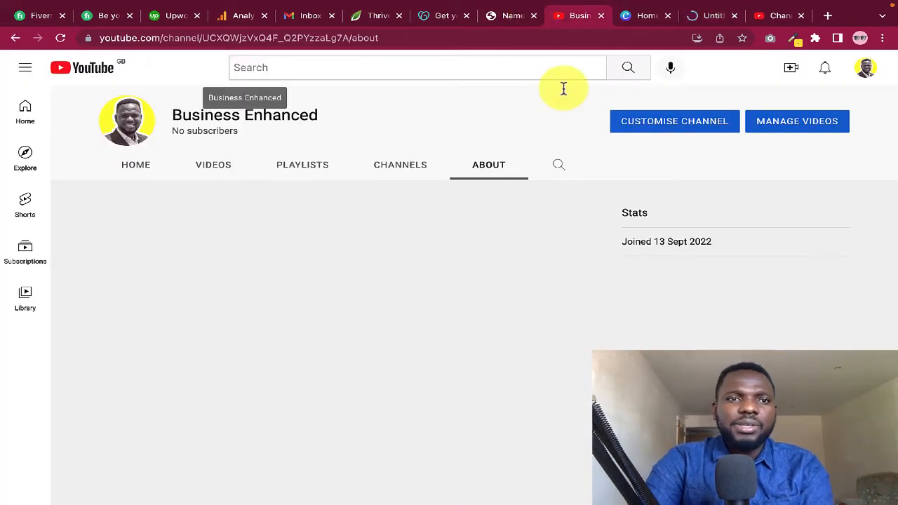
drag(319, 116, 173, 115)
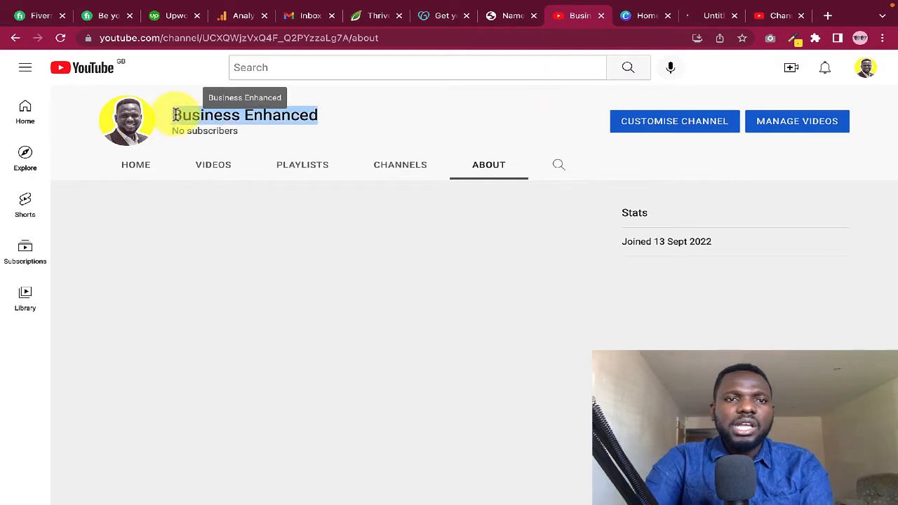
right_click(175, 114)
click(258, 141)
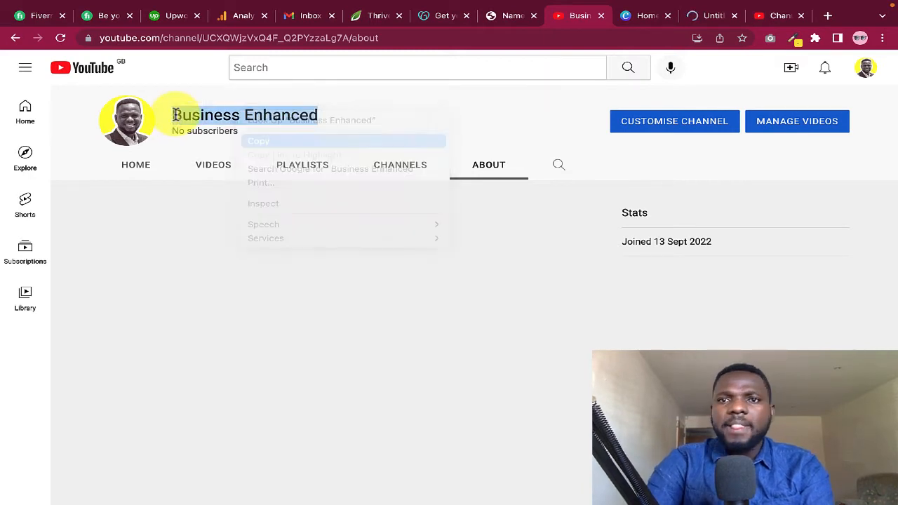
key(ctrl+Tab)
key(ctrl+Tab)
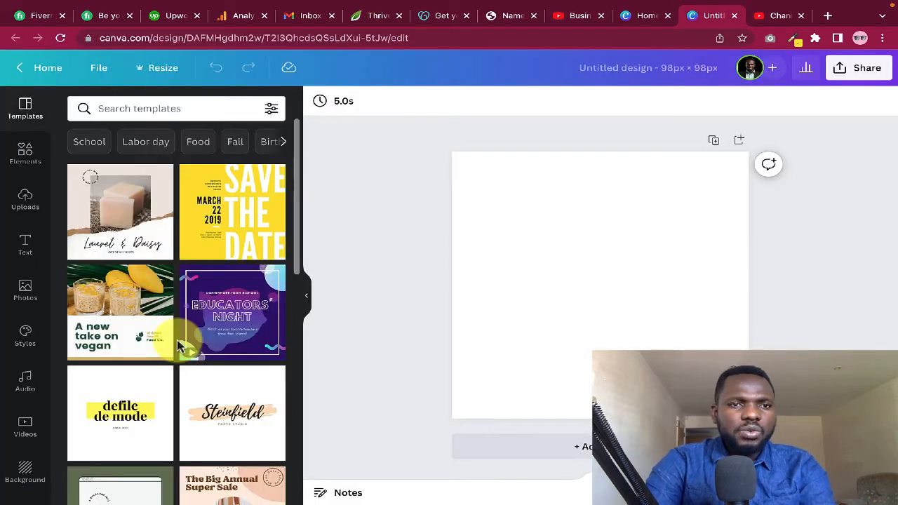
Step: Search the design templates for "business" and look through the results for a suitable logo layout
scroll(184, 342, down, 2)
scroll(177, 345, up, 2)
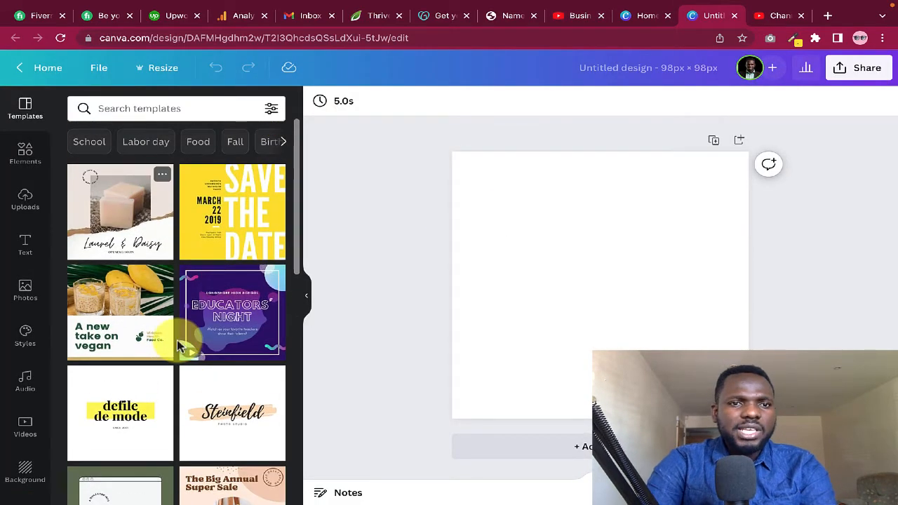
click(151, 108)
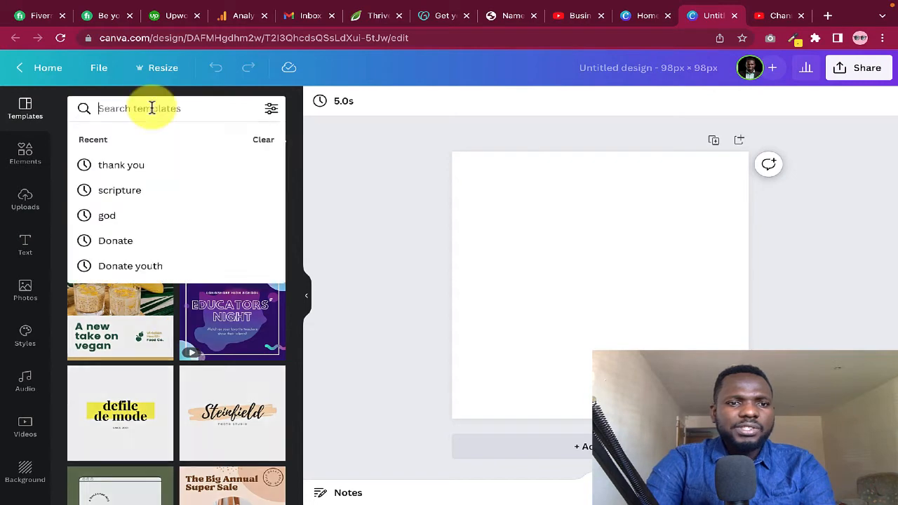
text(business)
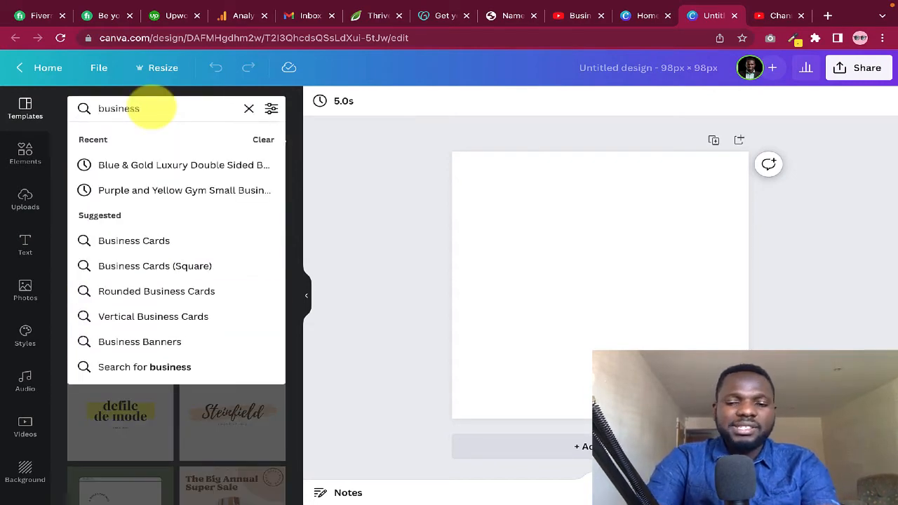
key(Return)
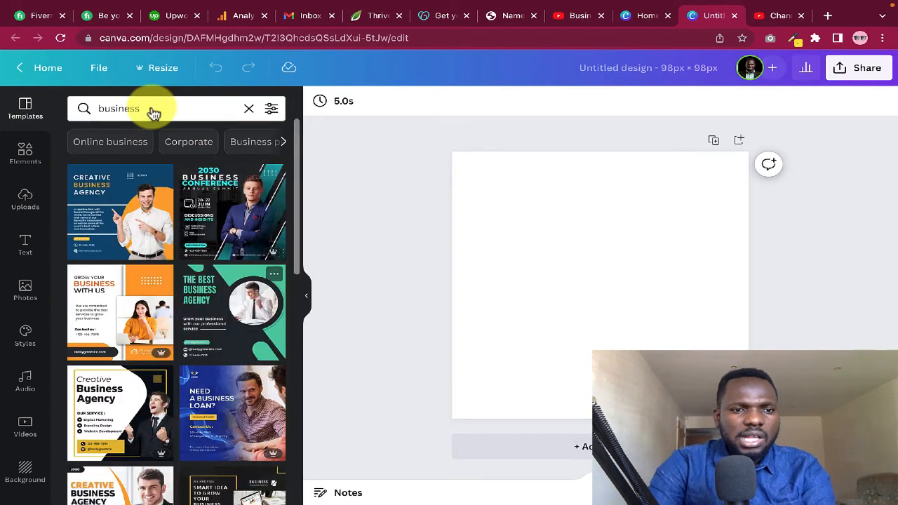
scroll(207, 320, down, 3)
scroll(207, 319, down, 9)
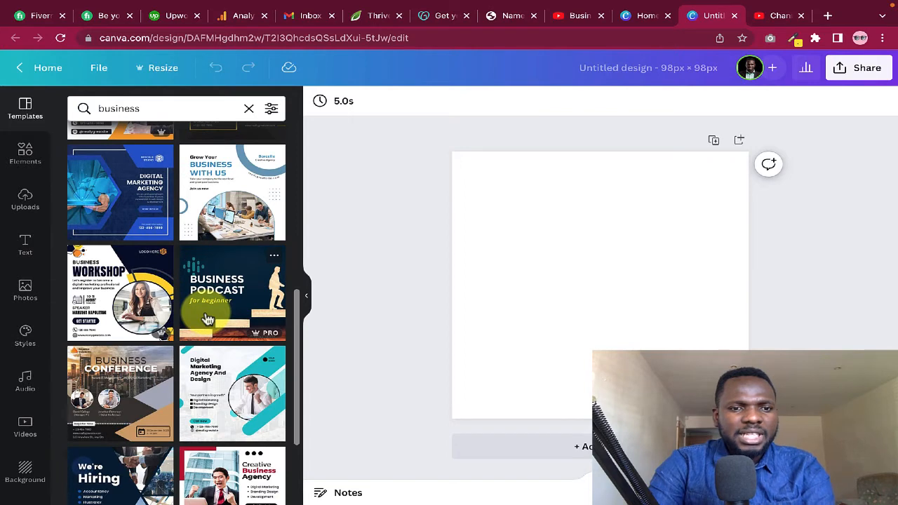
scroll(206, 314, up, 12)
Step: Search the templates for "business logo" and apply the white page of the White Black Simple Initial Logo template
key(BackSpace)
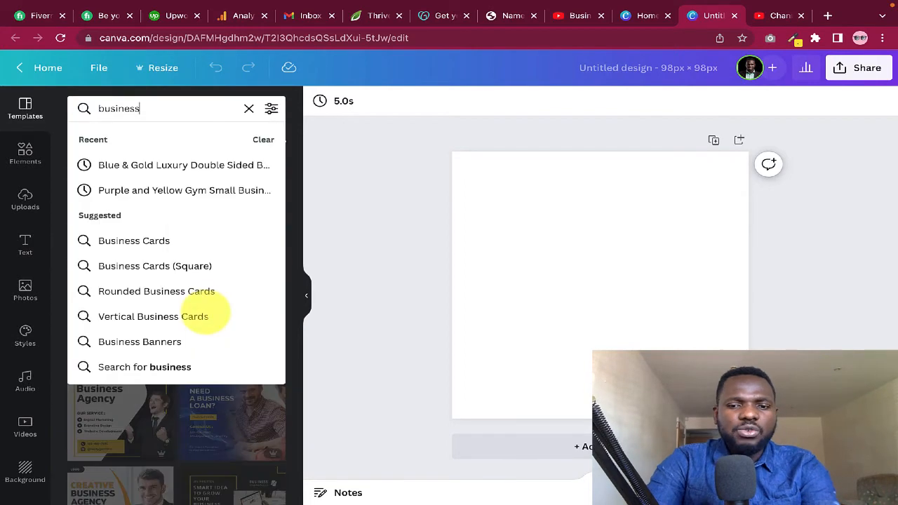
text(logo)
key(Return)
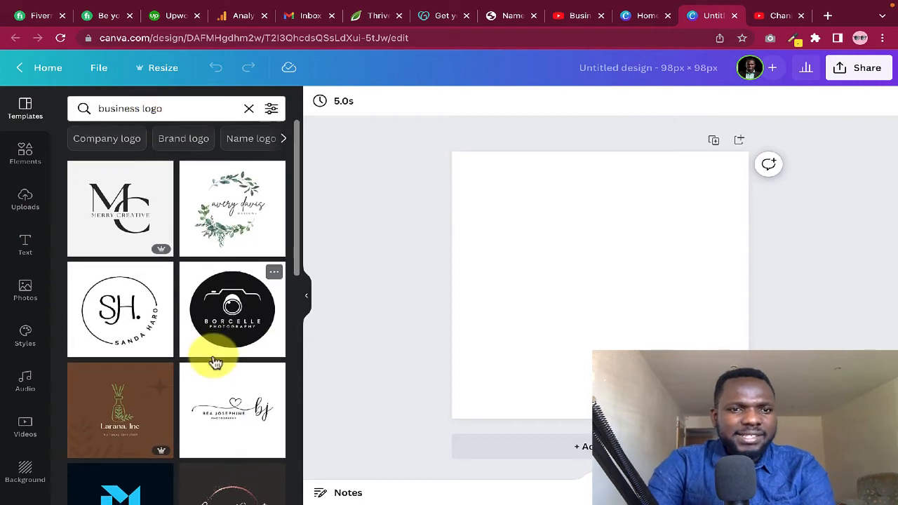
scroll(215, 360, down, 3)
scroll(215, 362, down, 5)
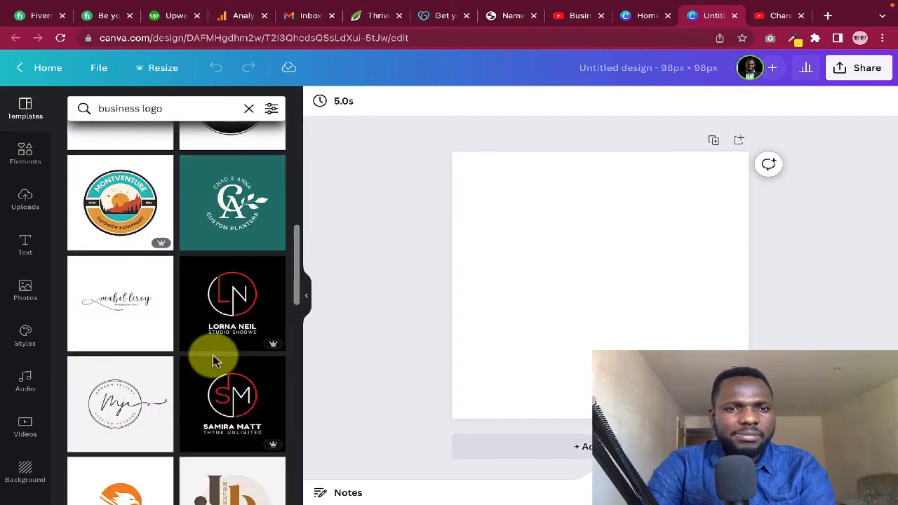
scroll(214, 360, down, 3)
scroll(216, 361, down, 2)
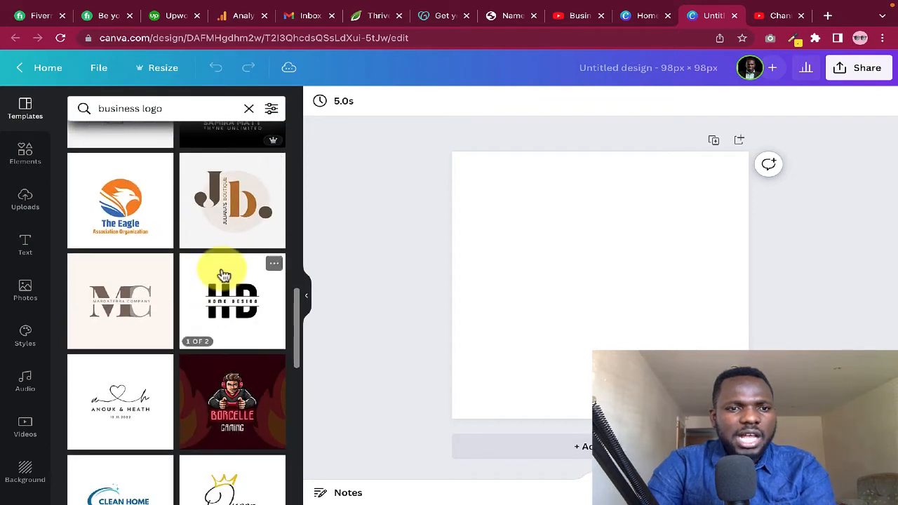
click(225, 311)
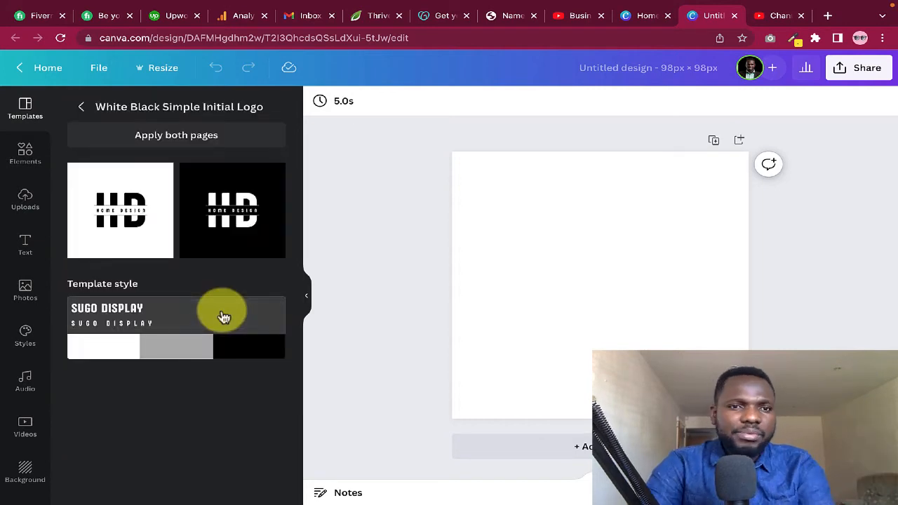
click(115, 214)
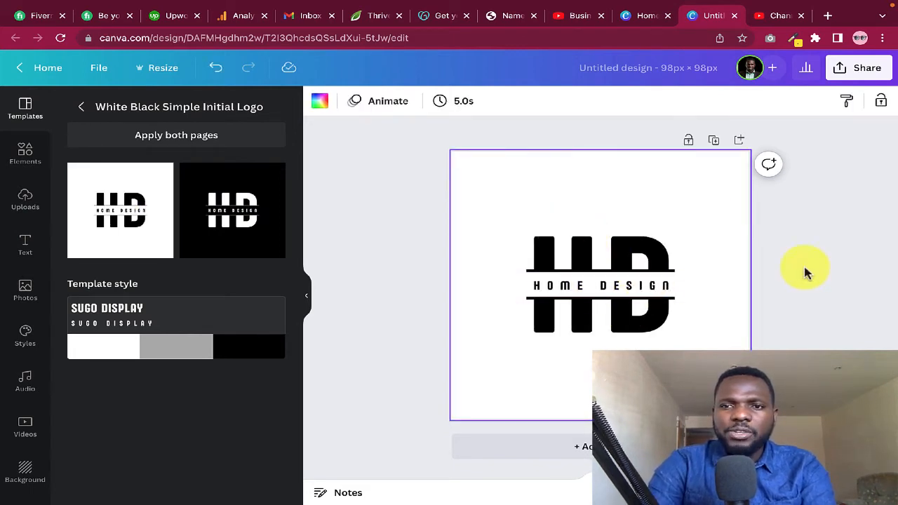
Step: Replace the large "HD" initials in the logo with "BE"
click(790, 215)
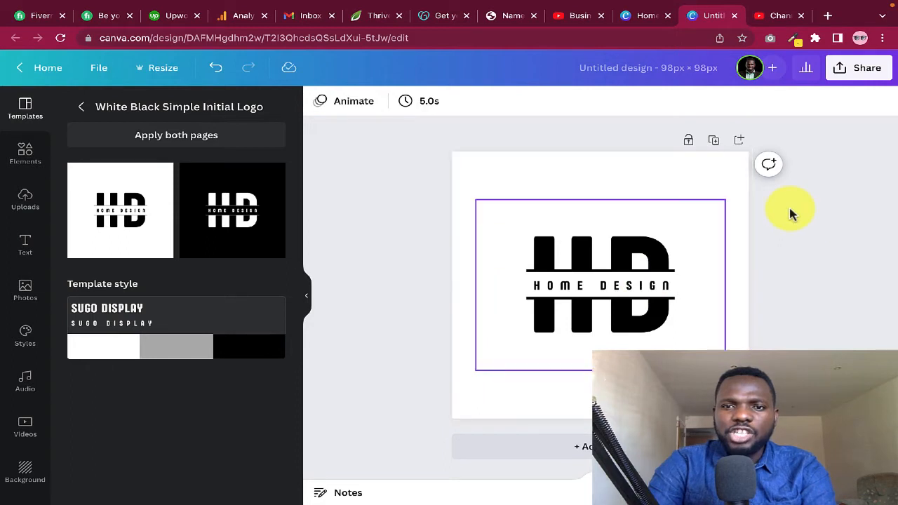
double_click(582, 250)
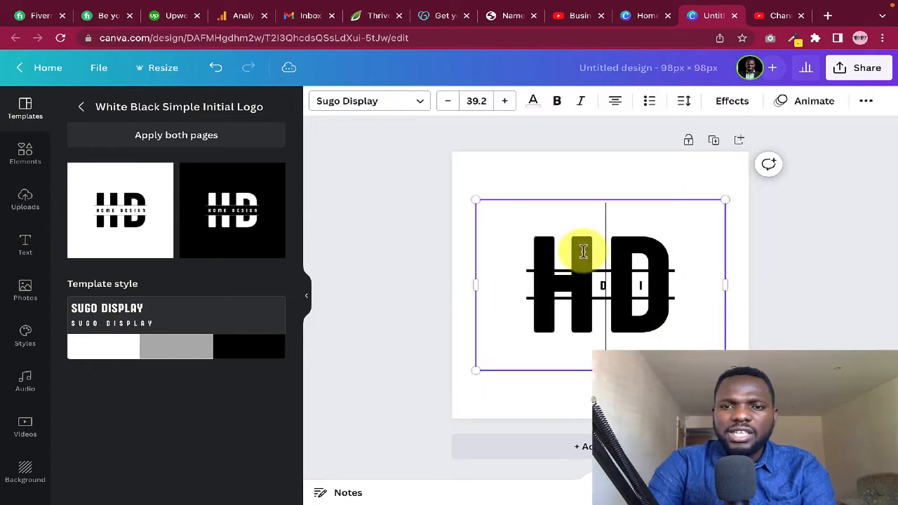
key(Left)
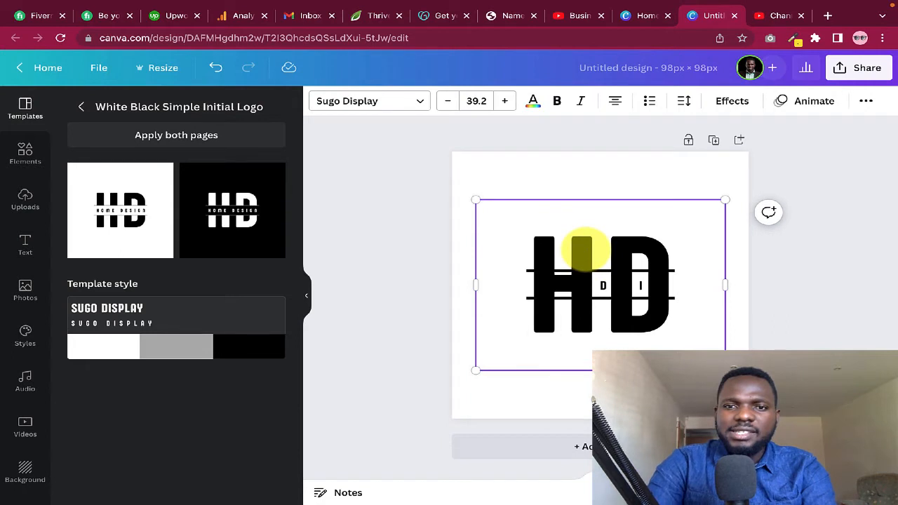
key(Delete)
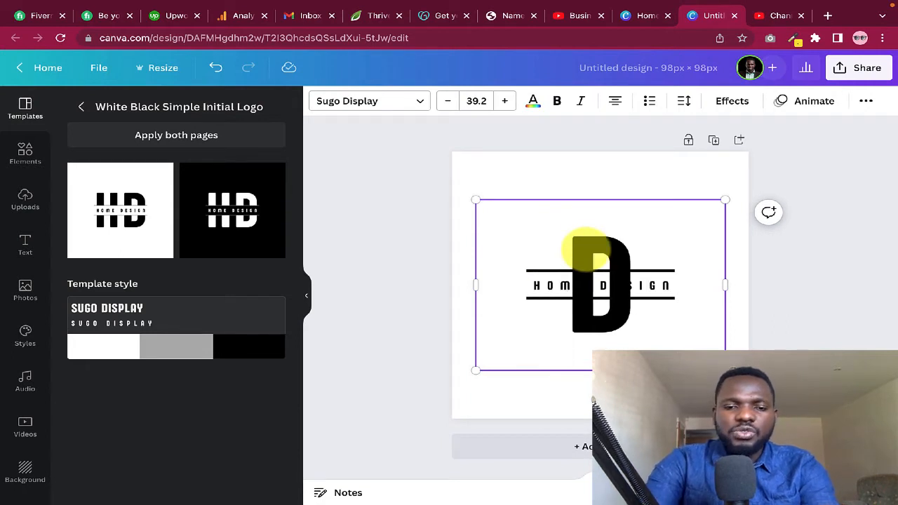
text(B)
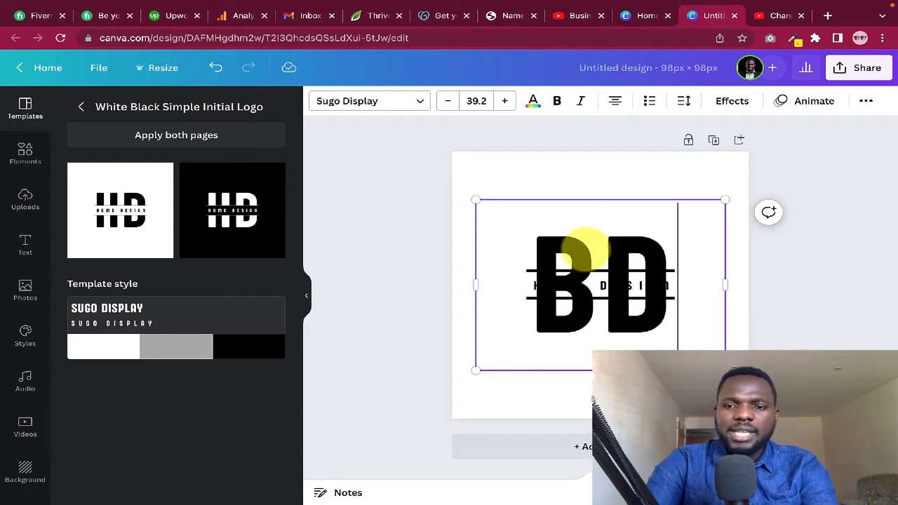
key(BackSpace)
text(E)
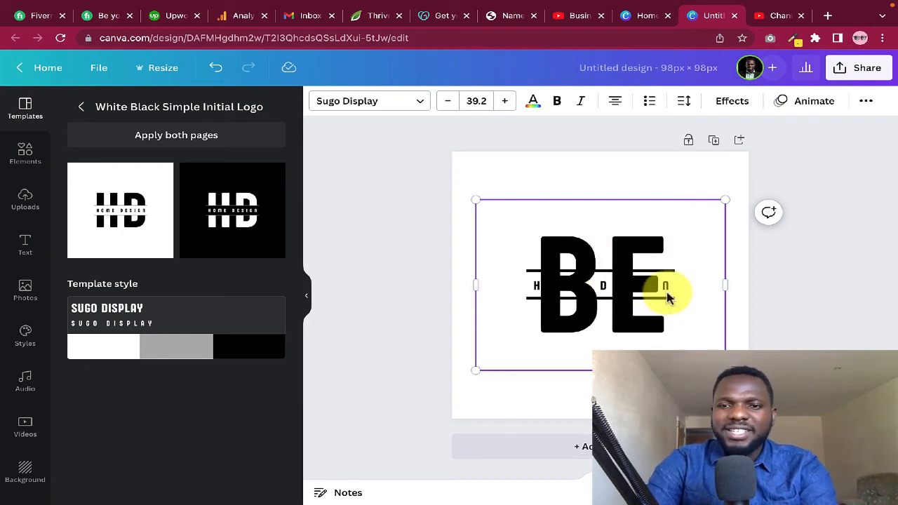
click(792, 290)
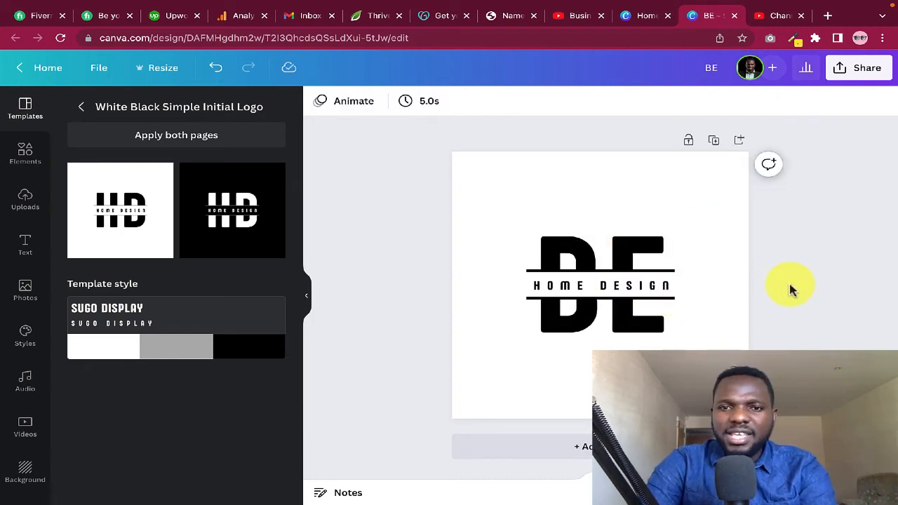
Step: Replace the "HOME DESIGN" tagline across the logo with "YOUTUBE CHANNEL"
click(591, 287)
click(591, 286)
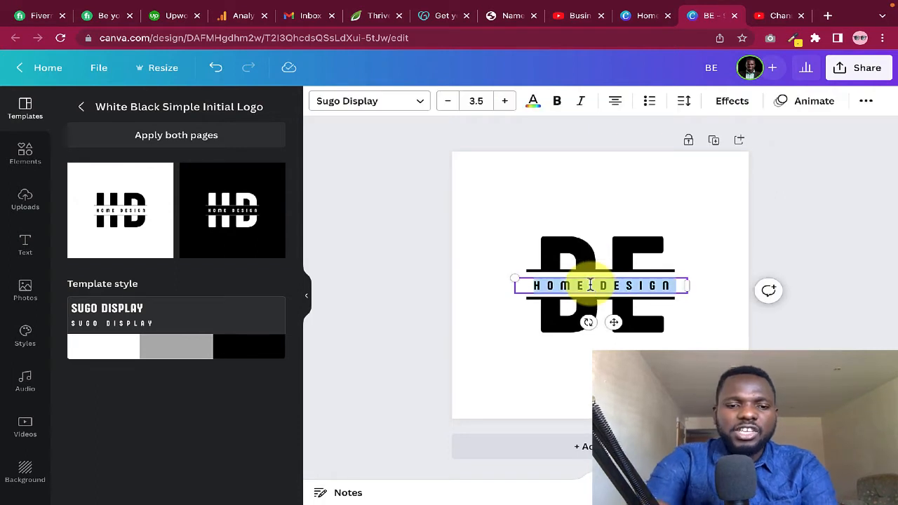
text(Y)
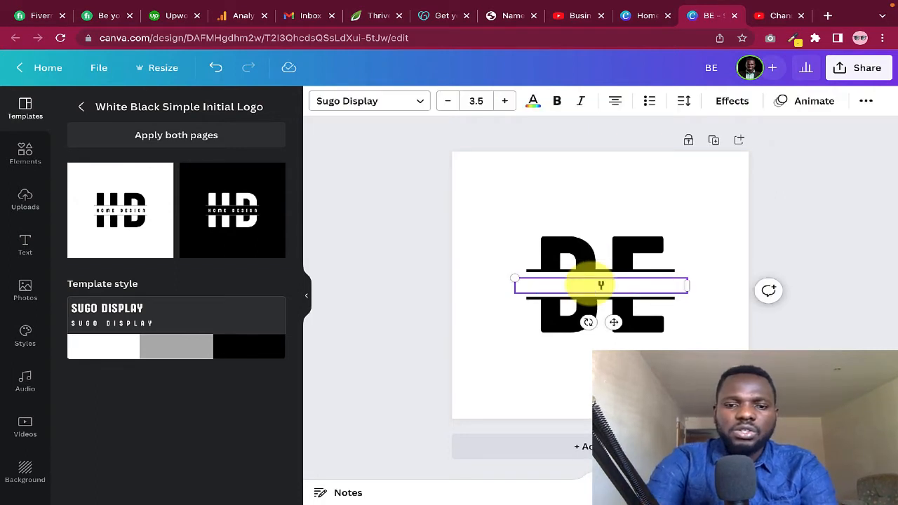
text(OUTUBE)
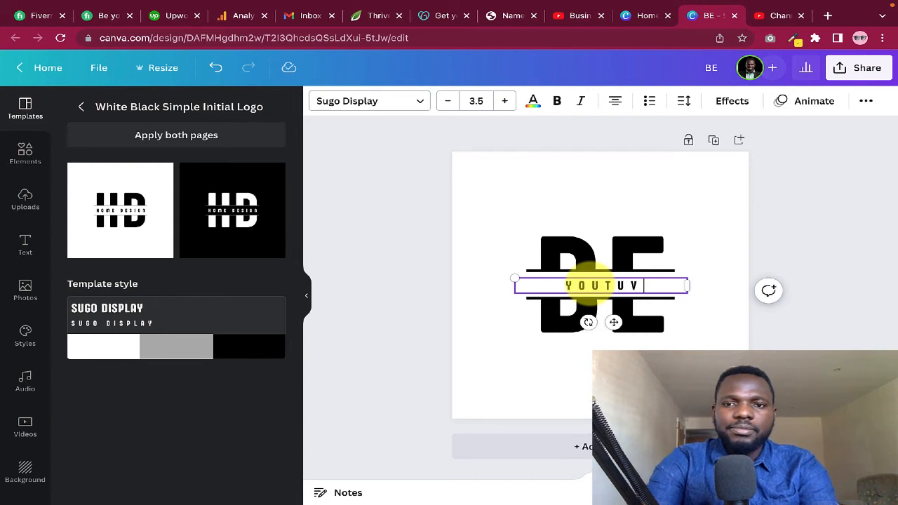
text( CA)
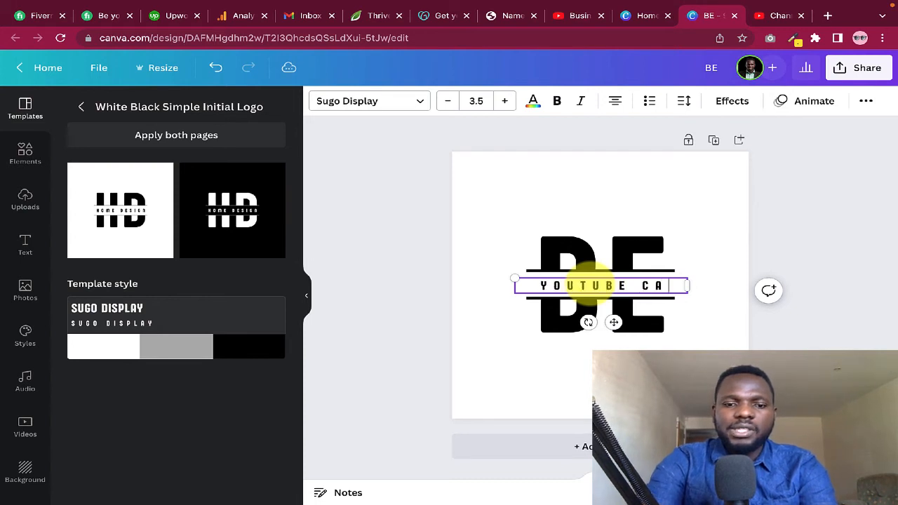
text(NN)
key(BackSpace)
key(BackSpace)
key(BackSpace)
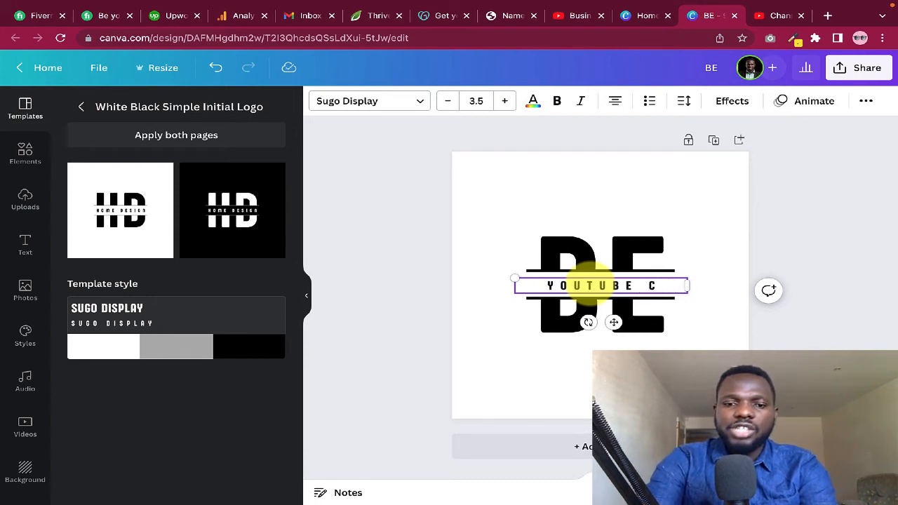
text(HE)
key(BackSpace)
text(ANNEL)
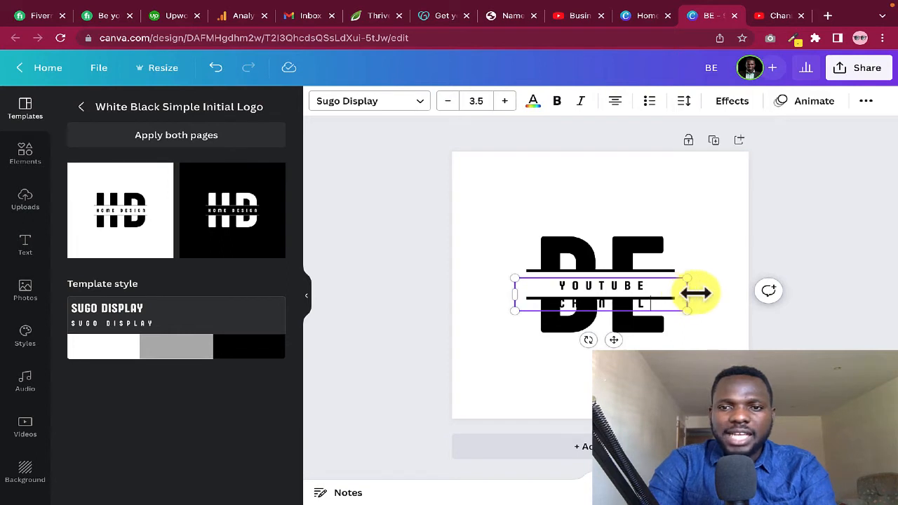
Step: Widen the tagline's text box so that "YOUTUBE CHANNEL" fits on a single line between the two bars
drag(695, 293, 713, 298)
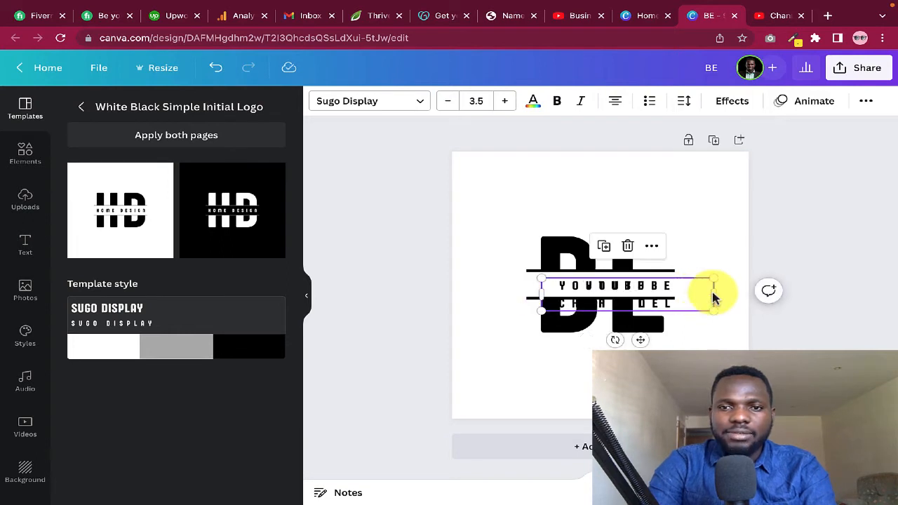
key(ctrl+z)
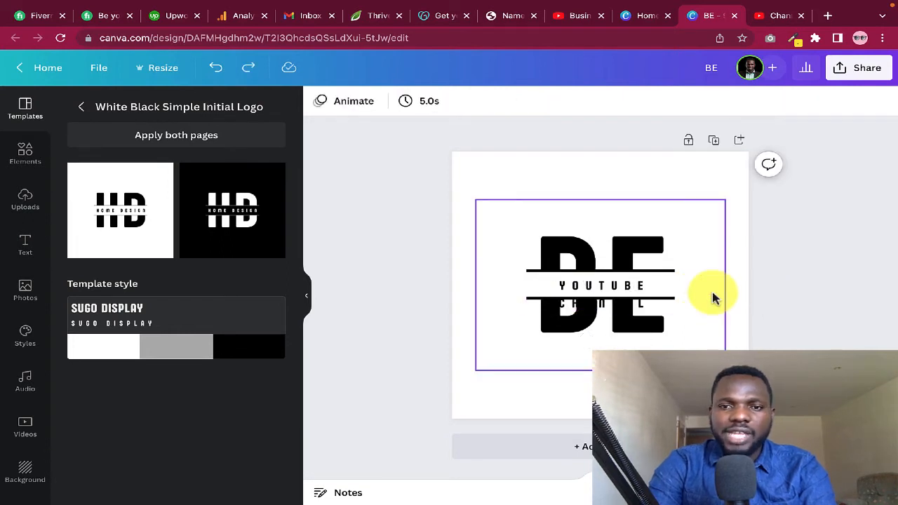
click(630, 285)
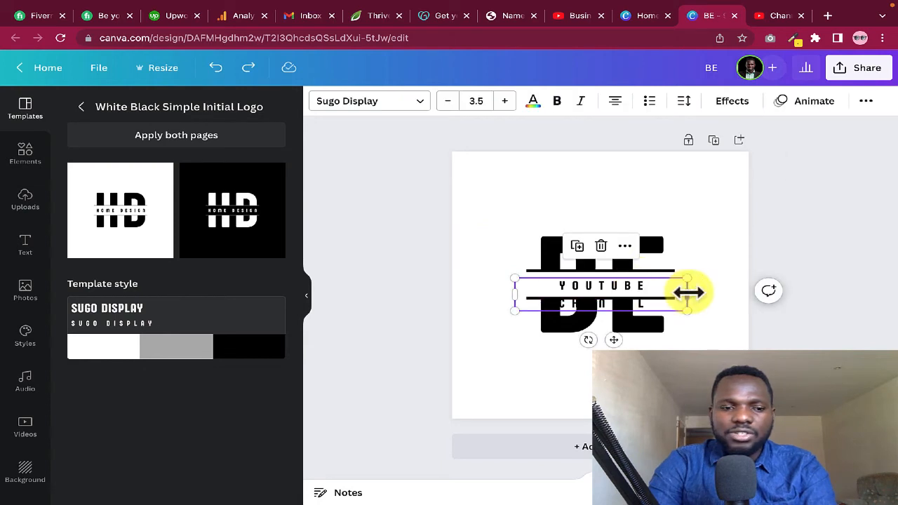
drag(688, 293, 708, 294)
click(781, 246)
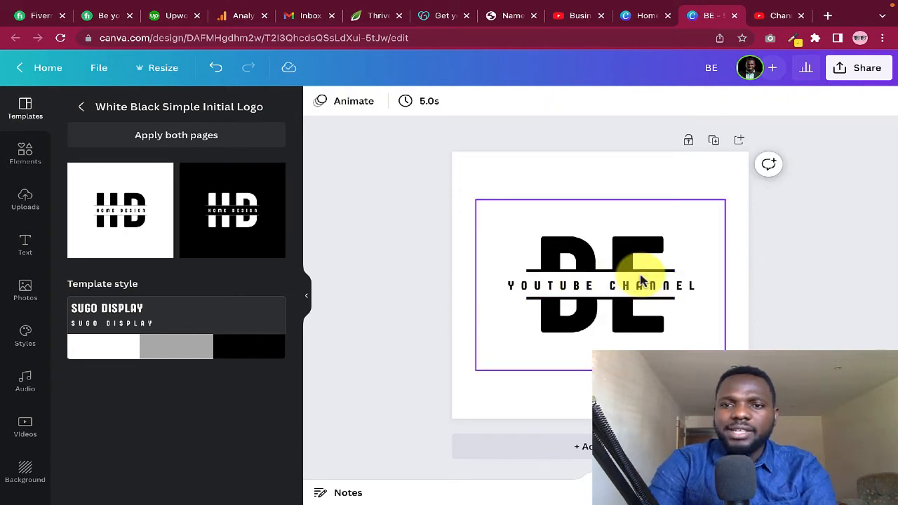
Step: Select all the logo elements together and scale them up slightly so they fill more of the page
drag(776, 200, 528, 366)
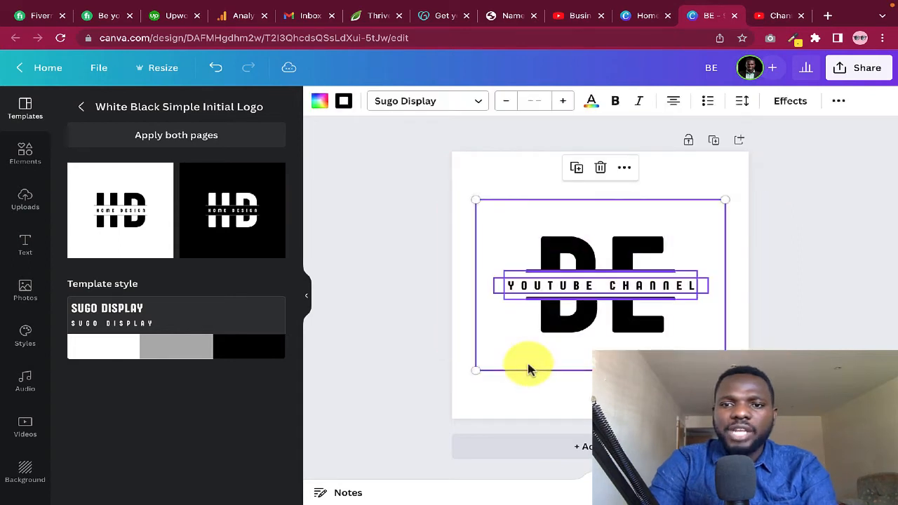
drag(726, 371, 738, 379)
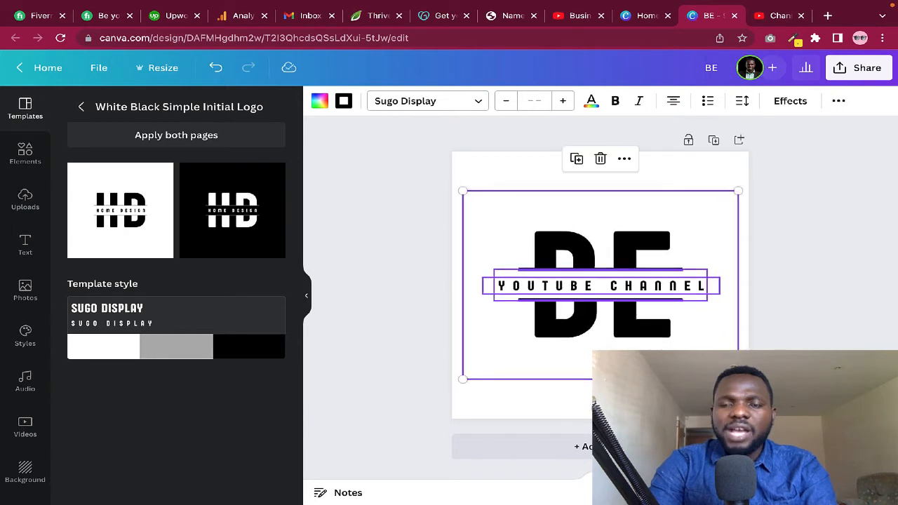
click(805, 293)
Step: Recolour only the letter "B" of the large initials to red, using a colour search for "red"
click(555, 235)
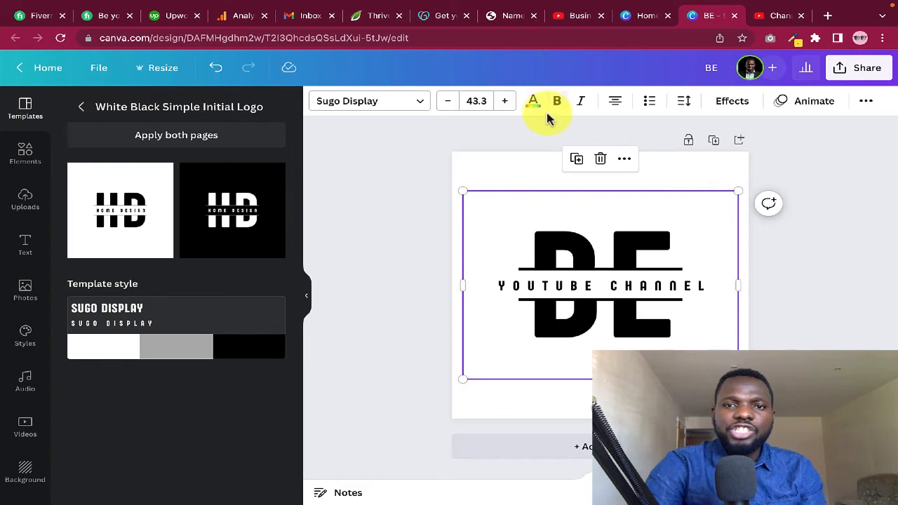
click(513, 241)
double_click(536, 242)
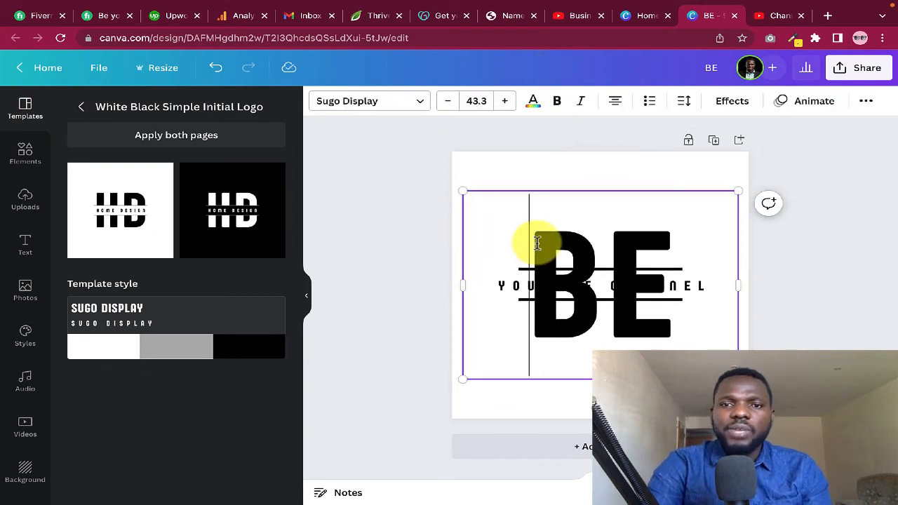
drag(582, 253, 548, 251)
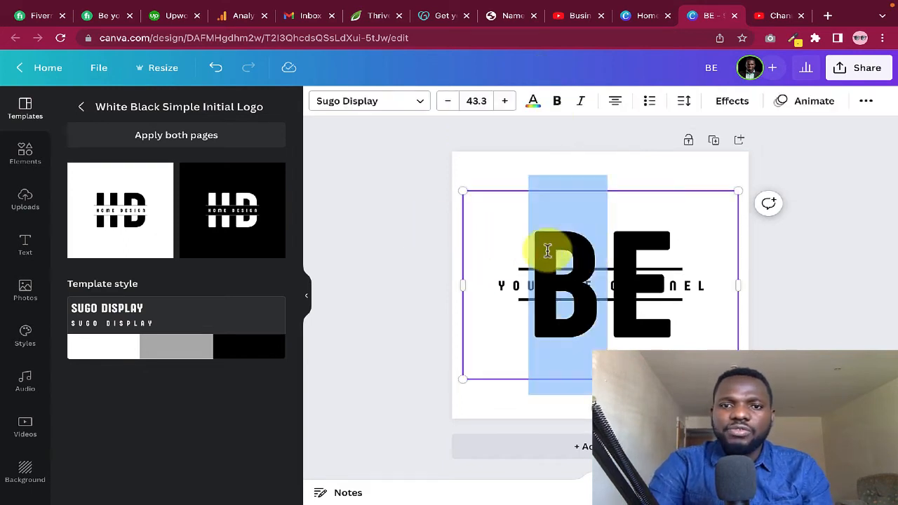
click(533, 102)
click(139, 110)
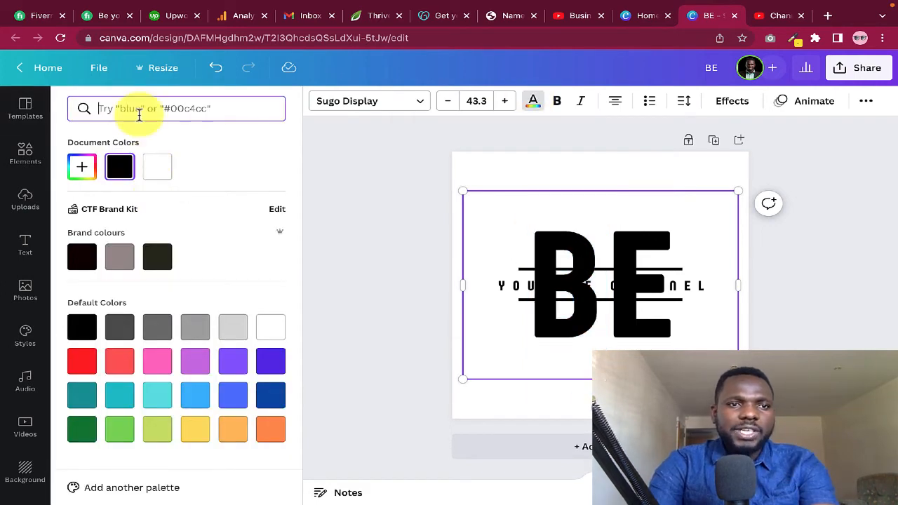
text(red)
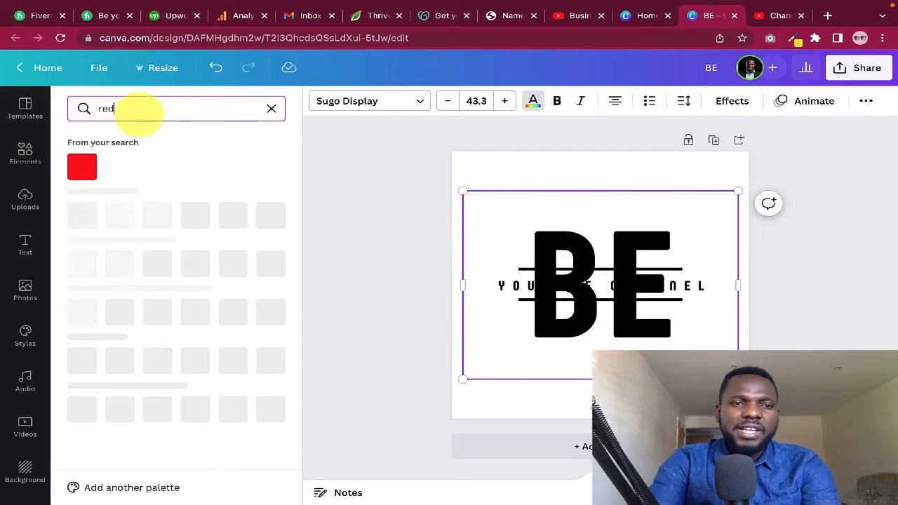
click(82, 167)
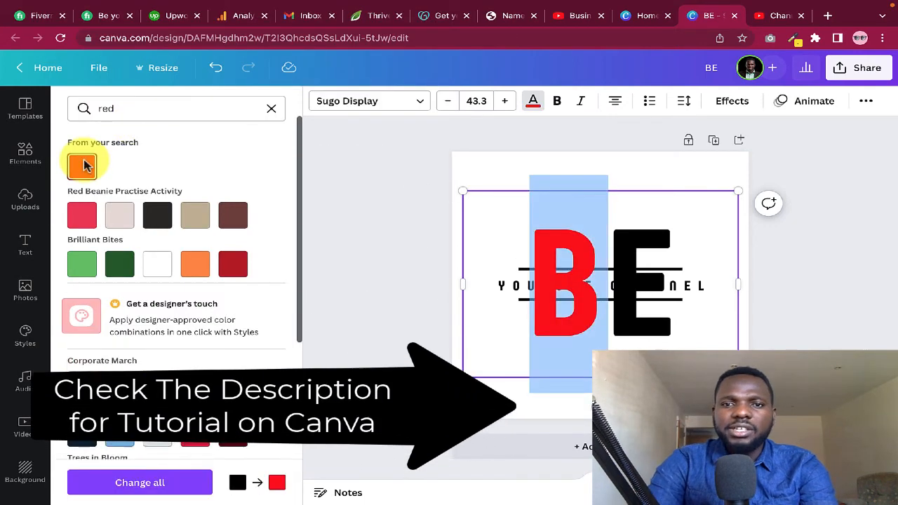
click(411, 237)
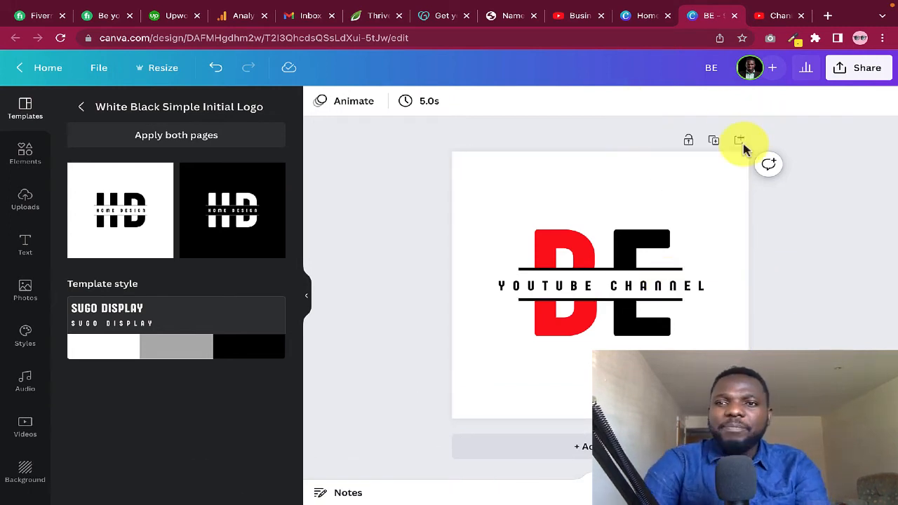
Step: Download the logo as a 98 × 98 px PNG with a transparent background
click(859, 68)
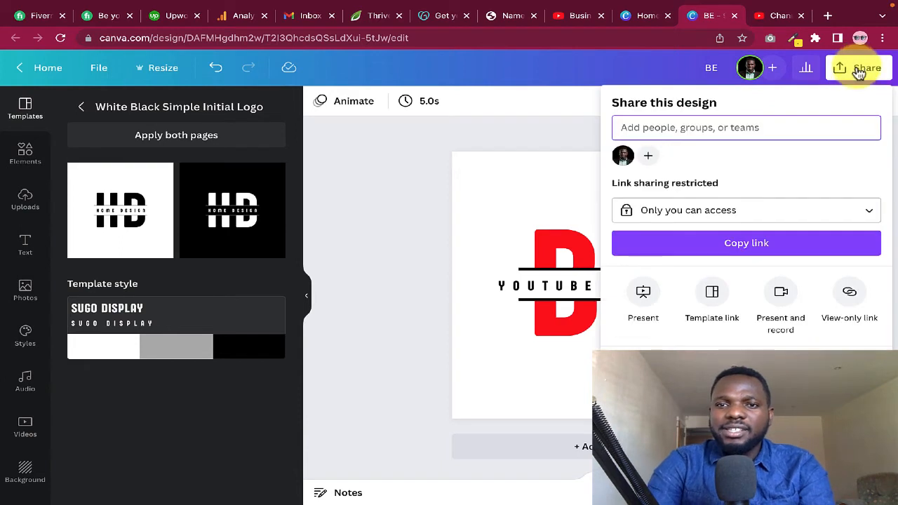
scroll(769, 334, down, 1)
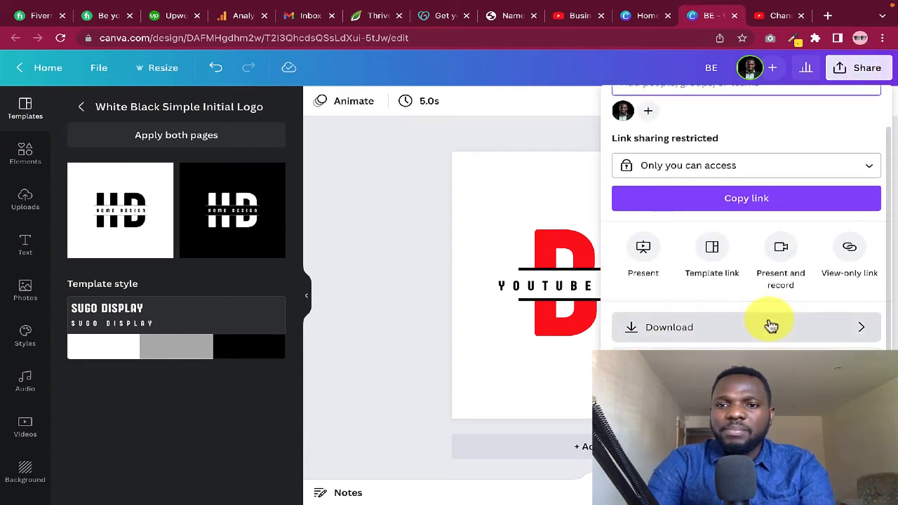
click(770, 325)
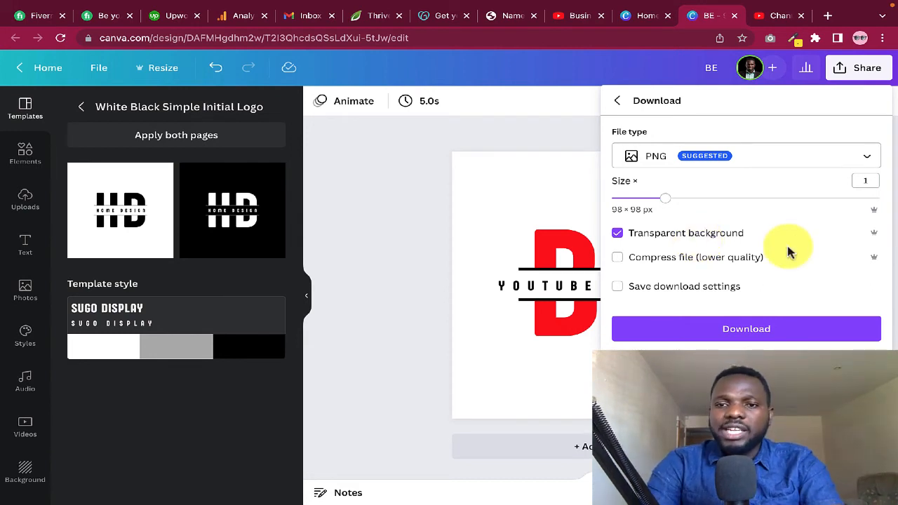
click(739, 329)
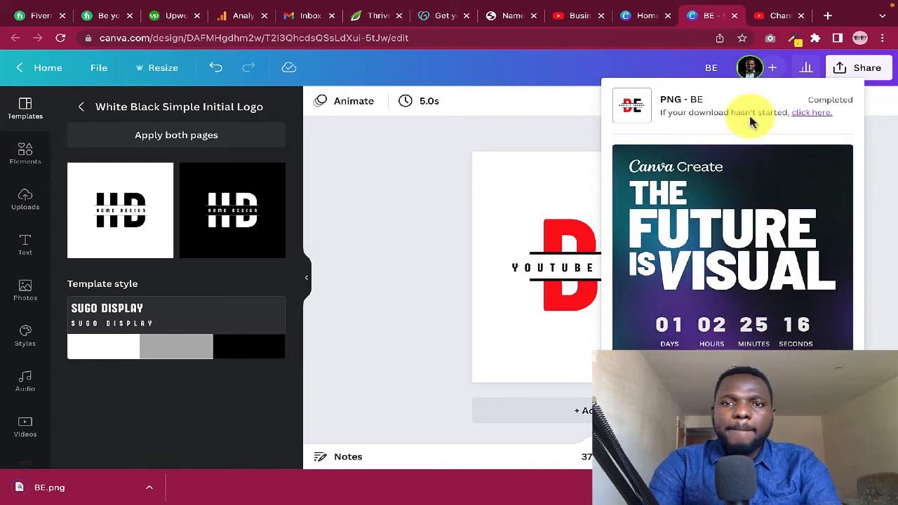
click(415, 138)
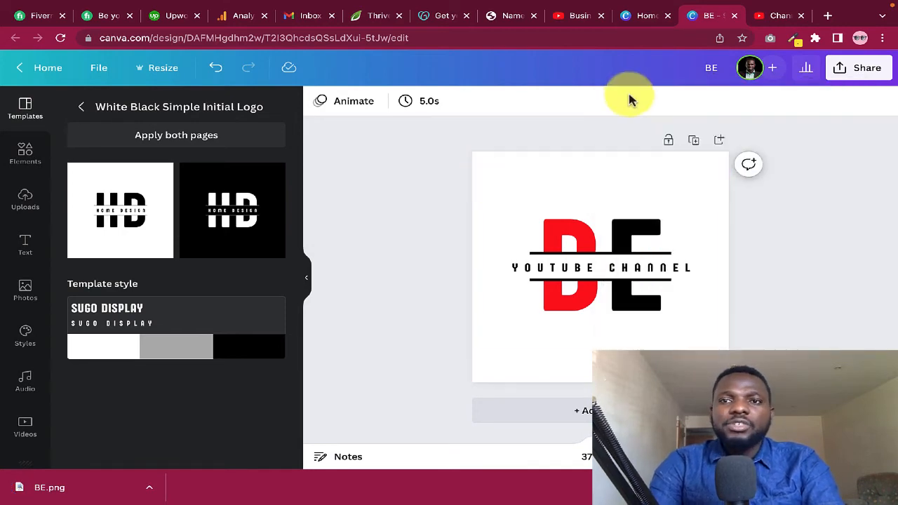
Step: Check the banner image requirements on YouTube Studio's Branding page and close the finished Canva logo design
click(779, 16)
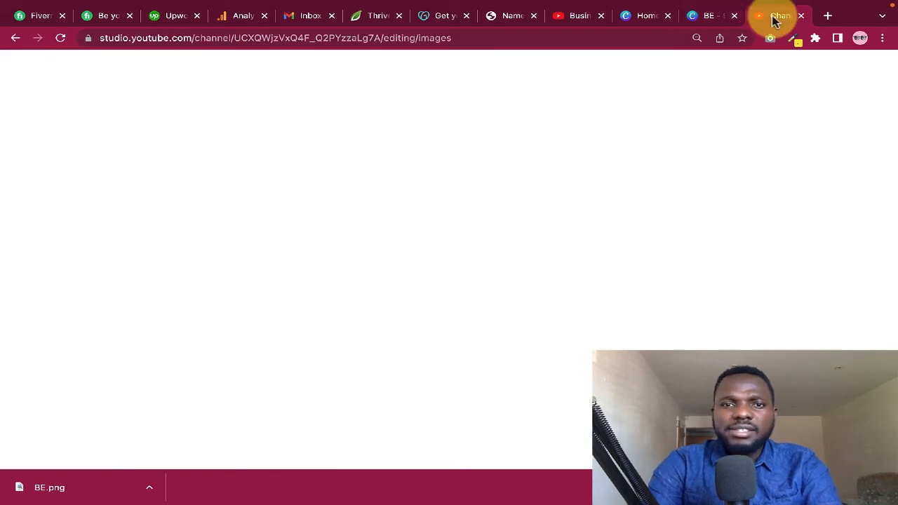
scroll(436, 351, down, 1)
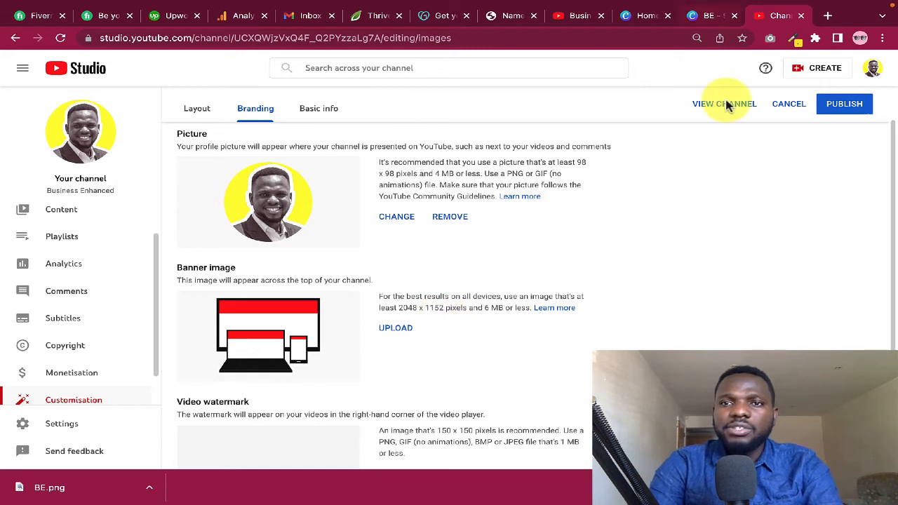
click(698, 16)
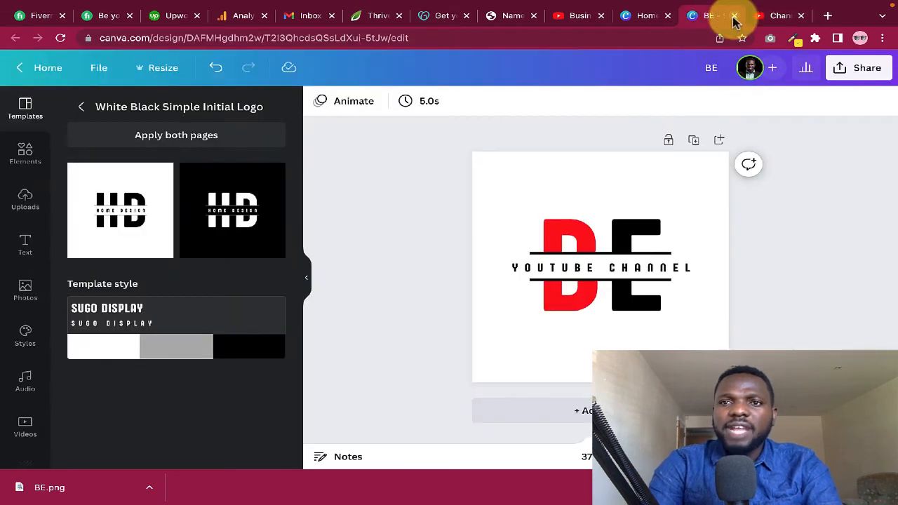
click(734, 17)
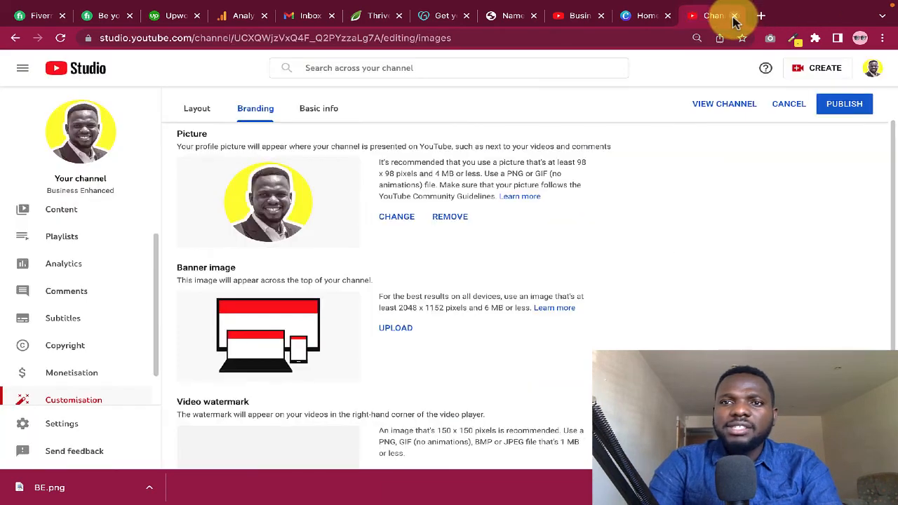
Step: Switch to Canva and set the custom design width to 2048 px, checking the recommended banner size in YouTube Studio
click(649, 17)
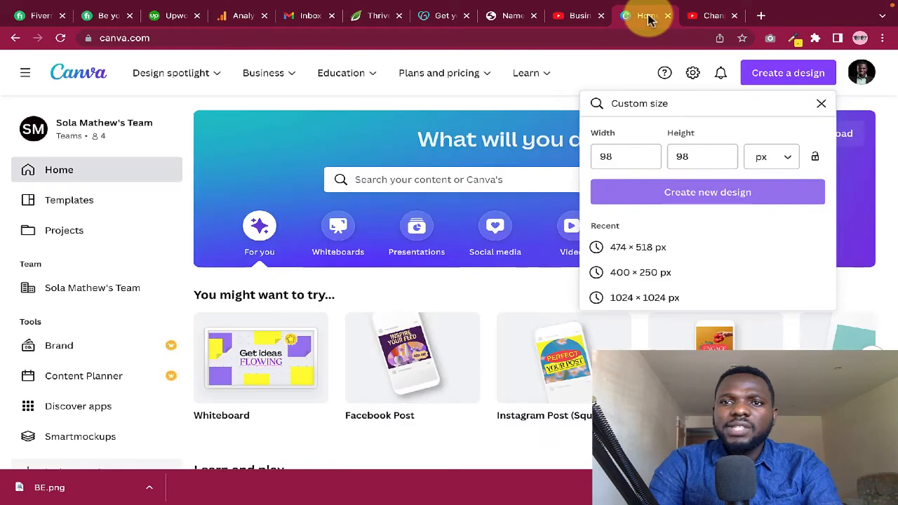
click(644, 161)
text(20)
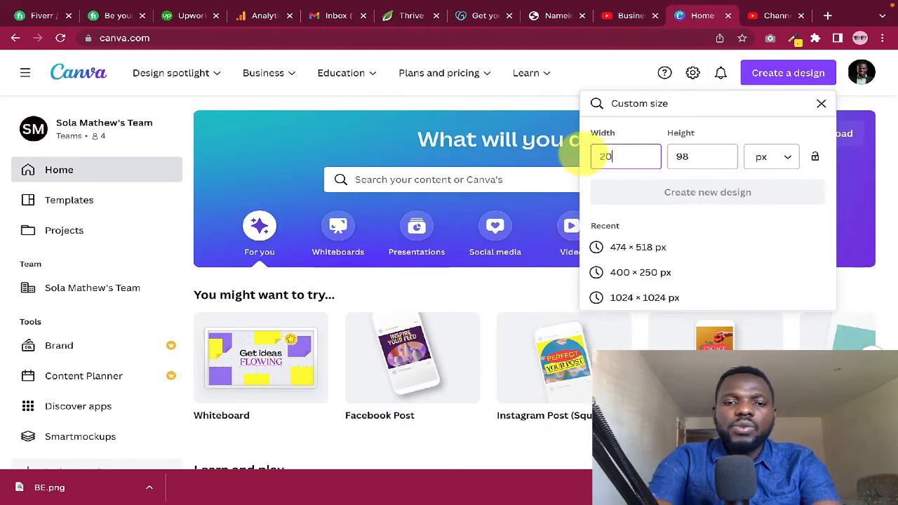
click(761, 17)
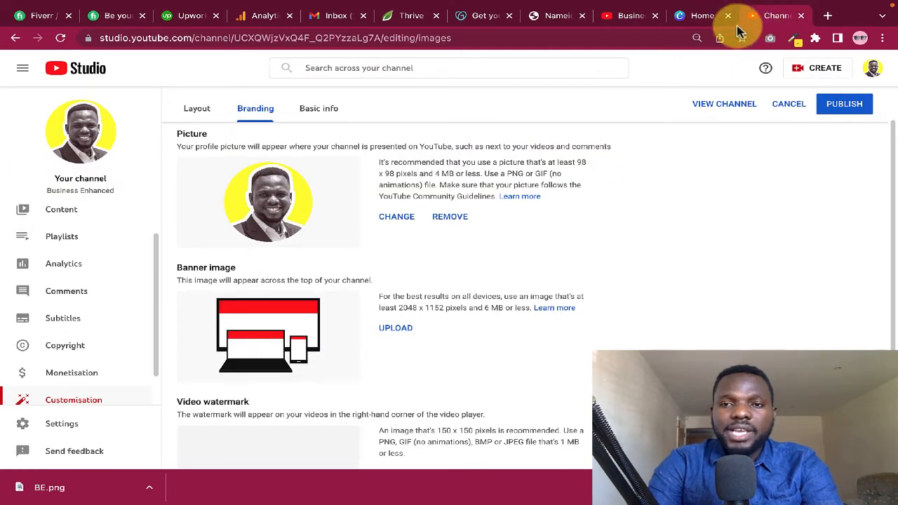
click(703, 19)
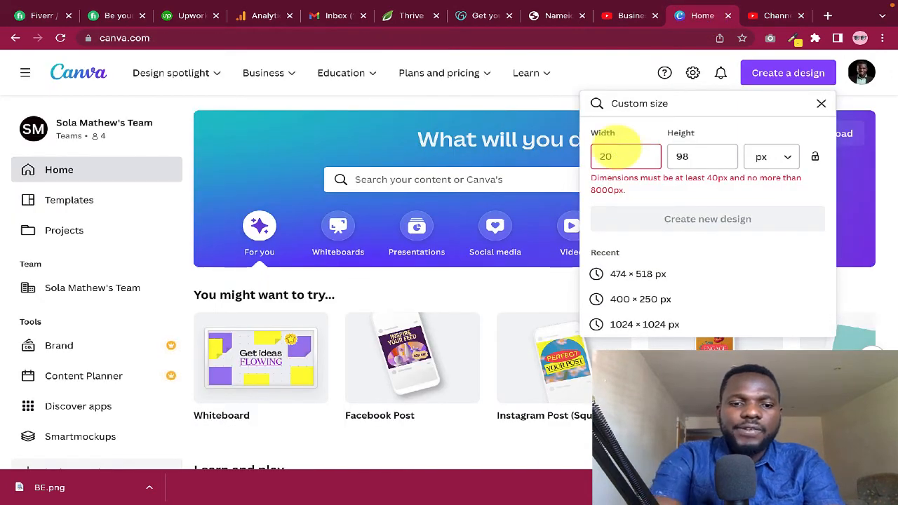
text(4)
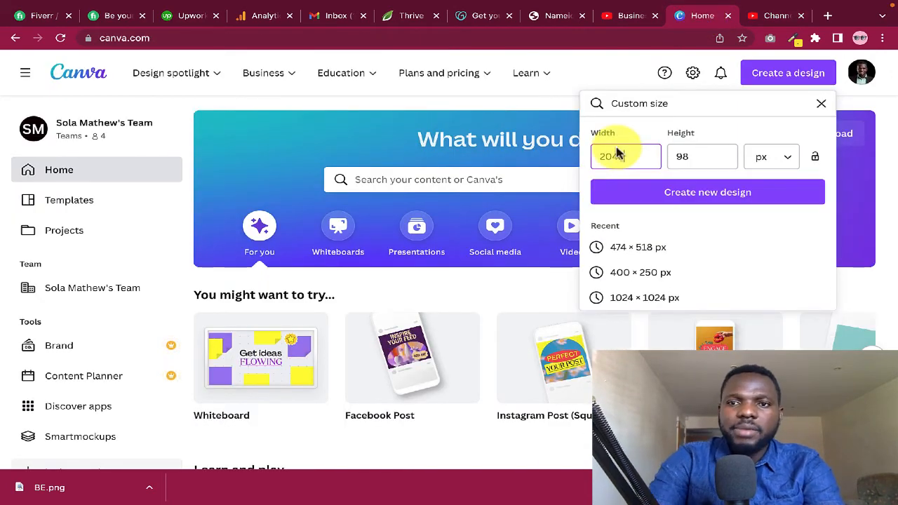
text(8)
key(Tab)
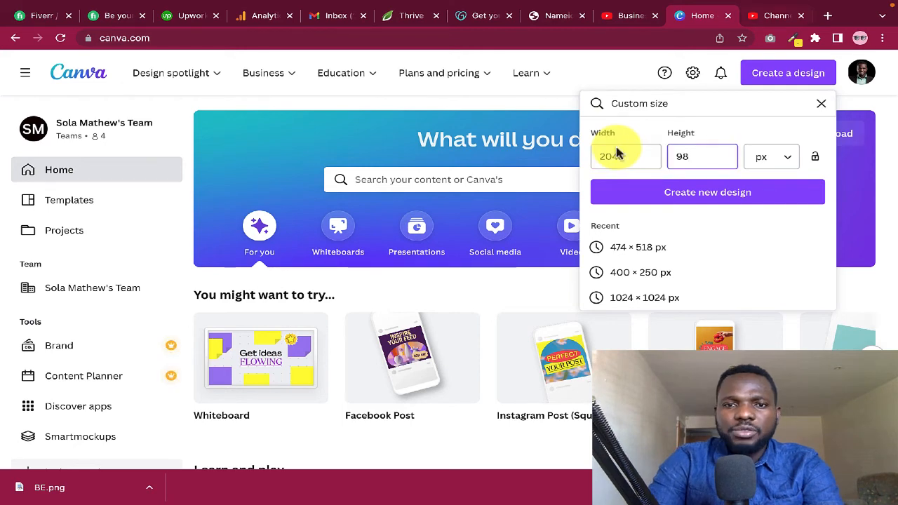
Step: Recheck the recommended banner size in YouTube Studio, then set the height to 1152 px and create the new Canva design
click(778, 16)
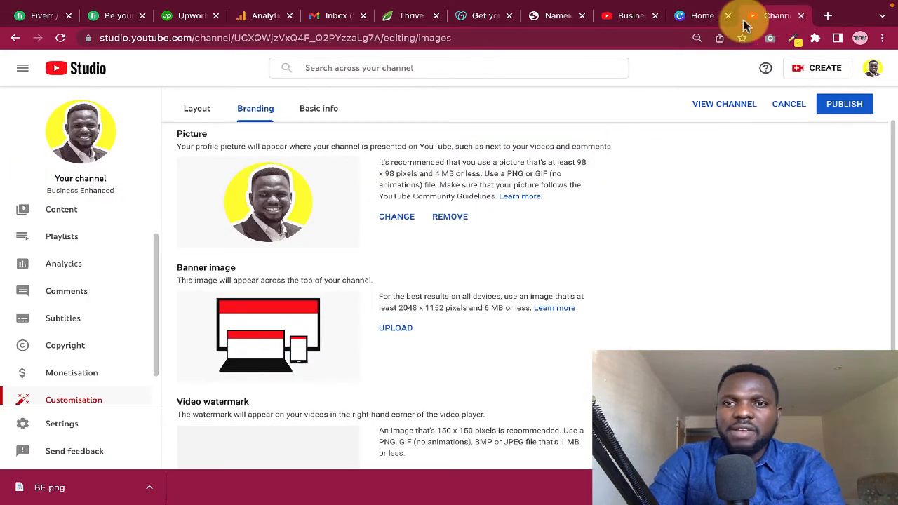
click(705, 17)
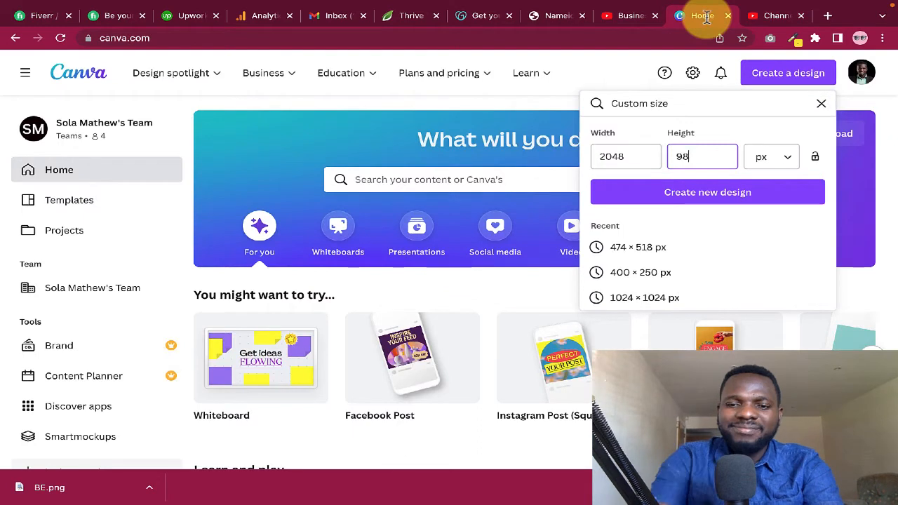
key(BackSpace)
key(BackSpace)
text(1152)
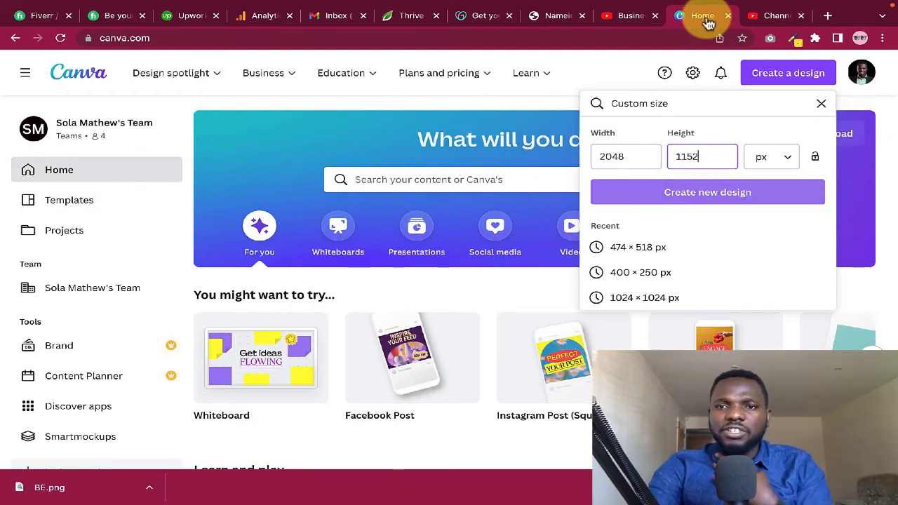
click(709, 192)
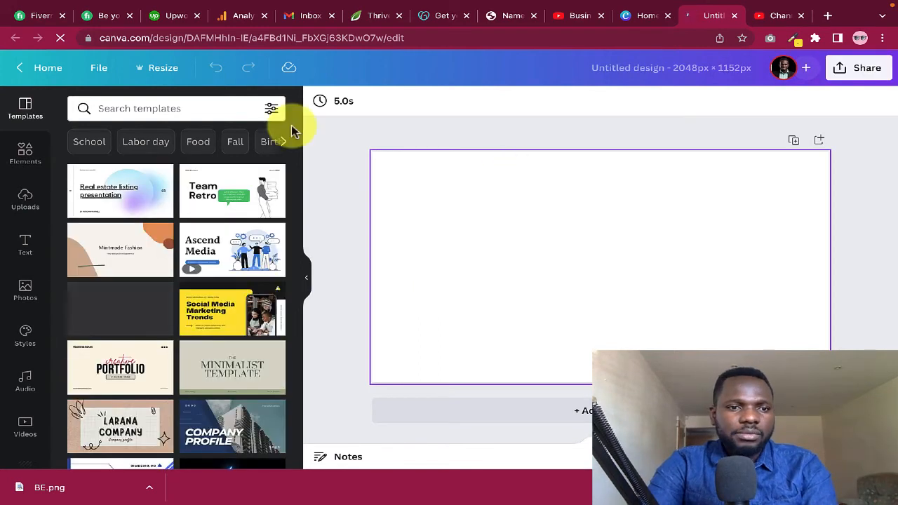
Step: Search the templates for "youtube banner" and apply the red-and-blue gaming banner with a round portrait to the page
click(152, 108)
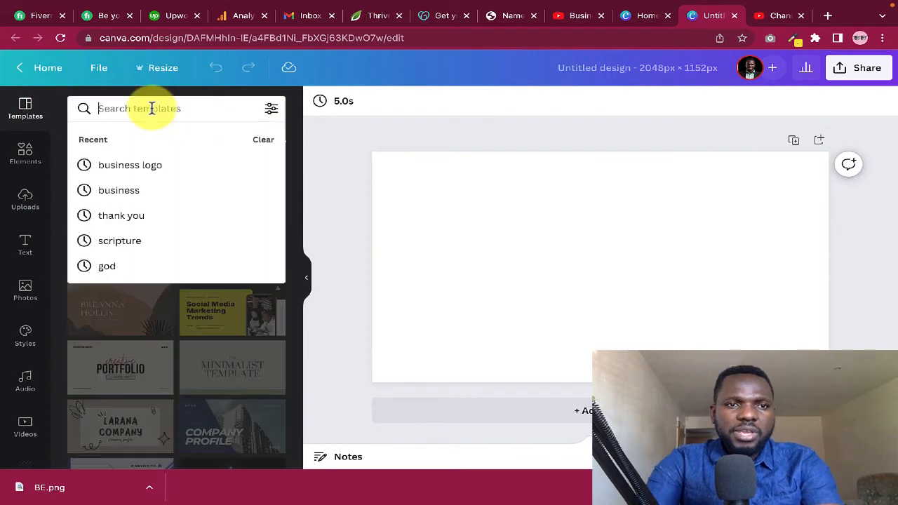
text(youtub)
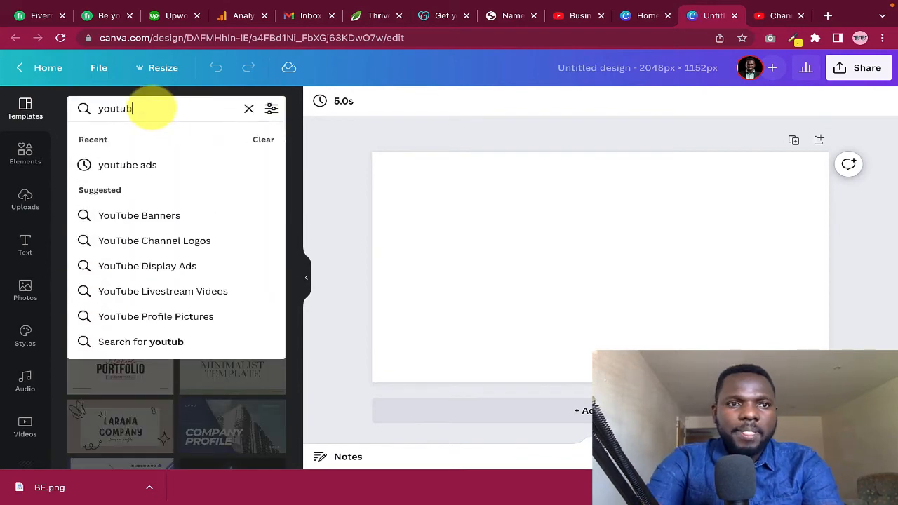
text(e banner)
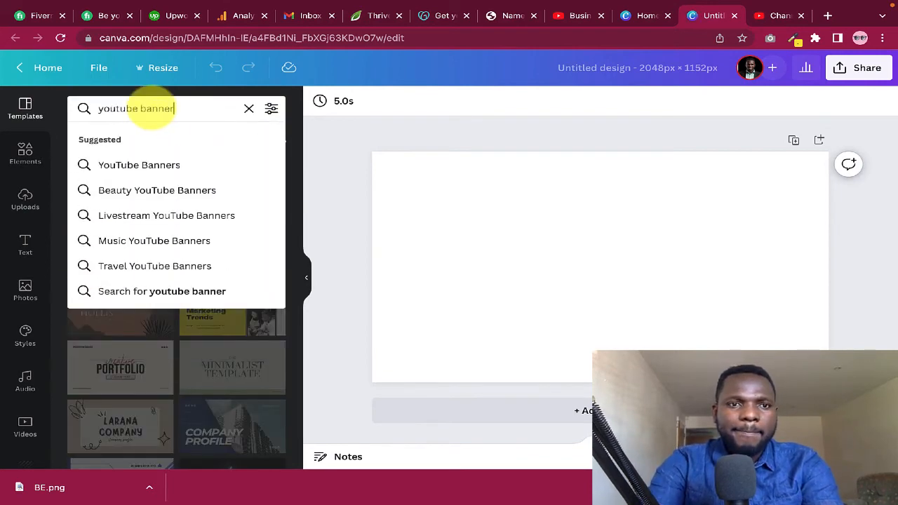
key(Return)
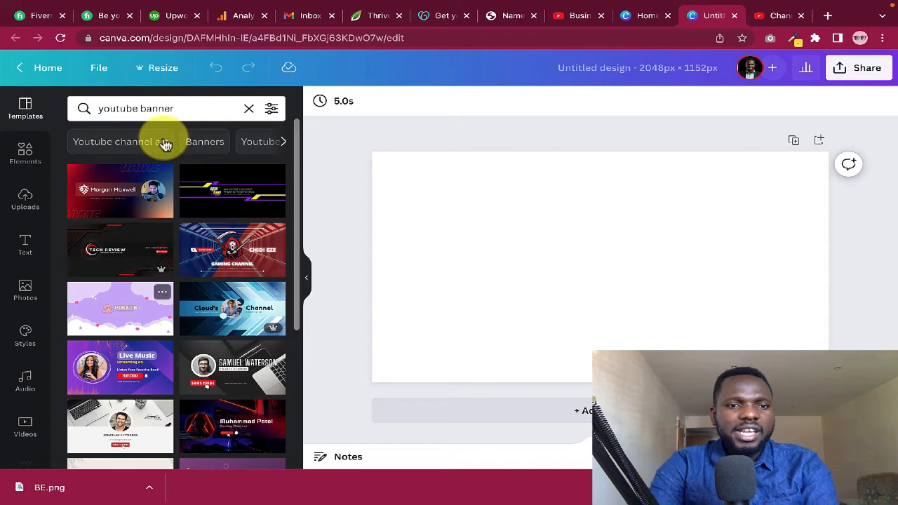
click(234, 373)
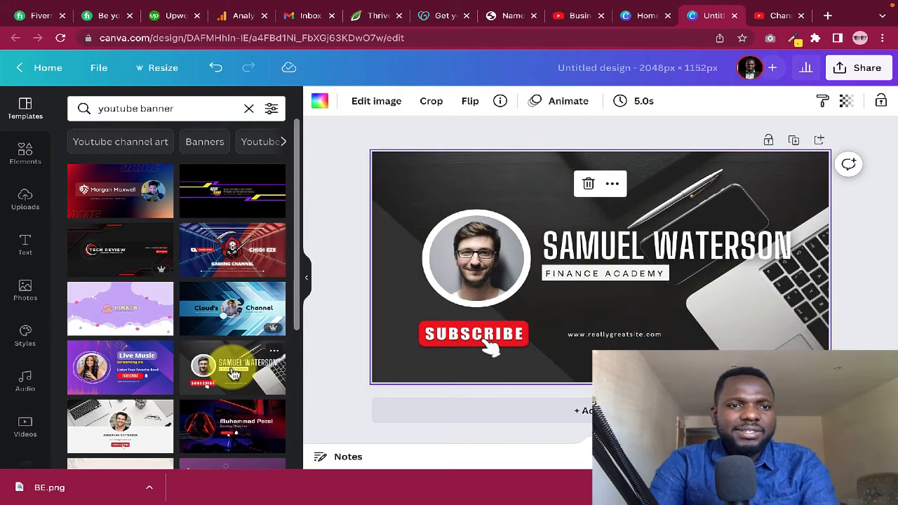
click(120, 191)
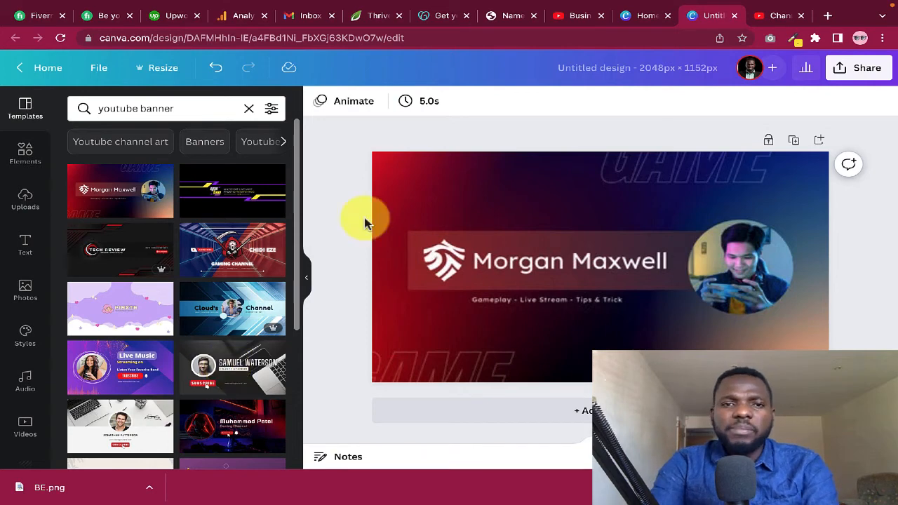
Step: Replace the banner's large name heading with "Business Enhanced"
click(818, 281)
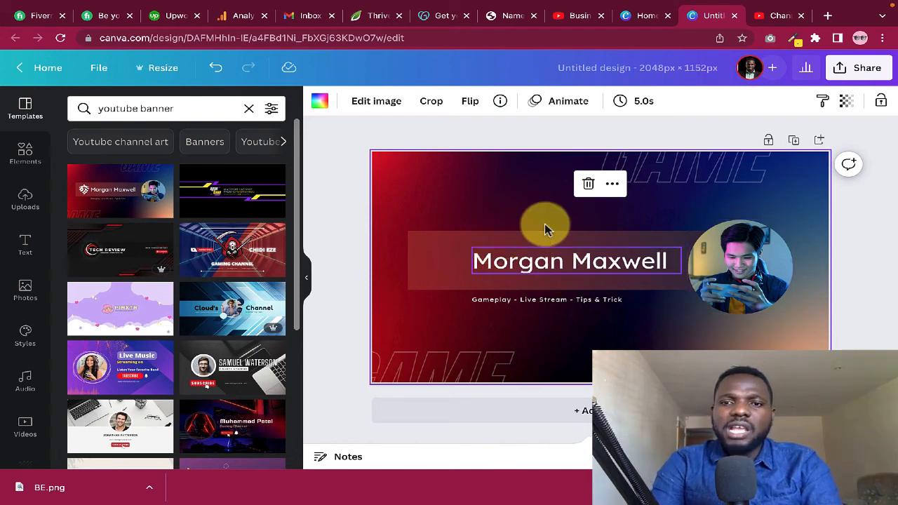
click(569, 262)
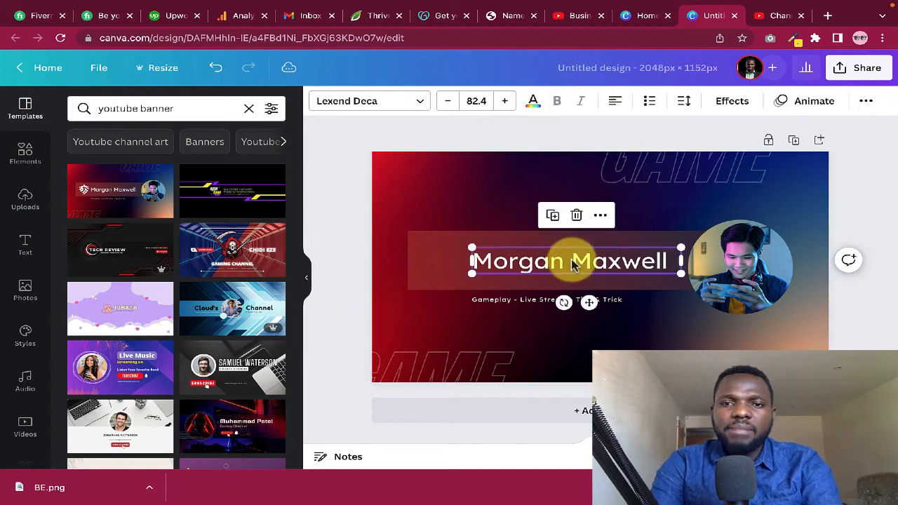
click(571, 261)
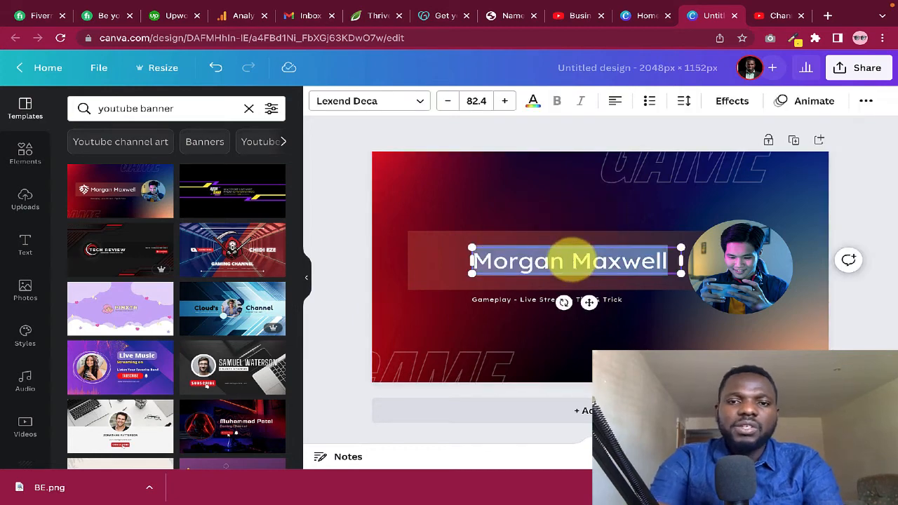
text(Business En)
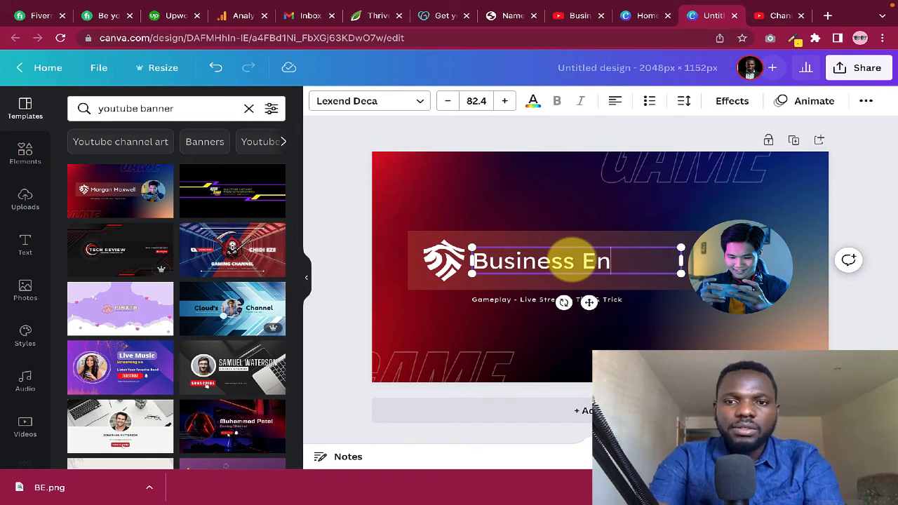
text(hanced)
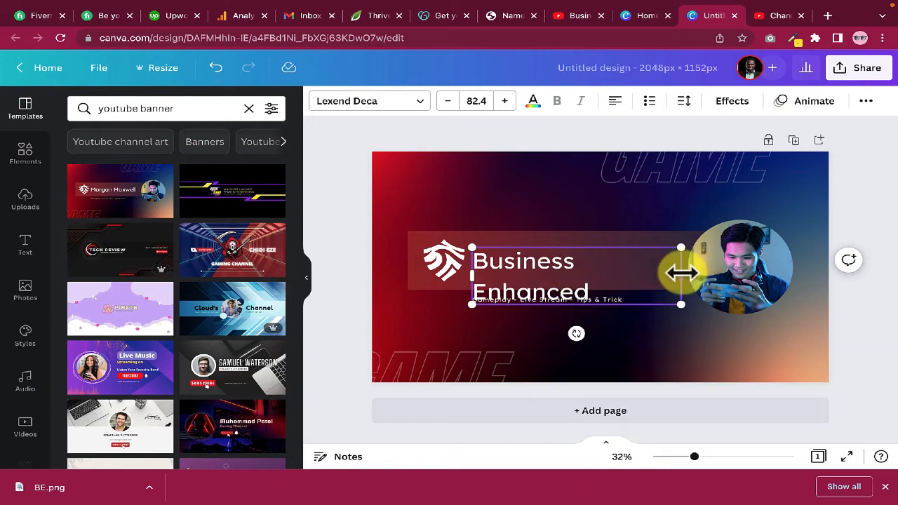
Step: Replace the sample portrait in the round frame with the uploaded photo of the smiling man beside a microphone
click(737, 271)
key(Delete)
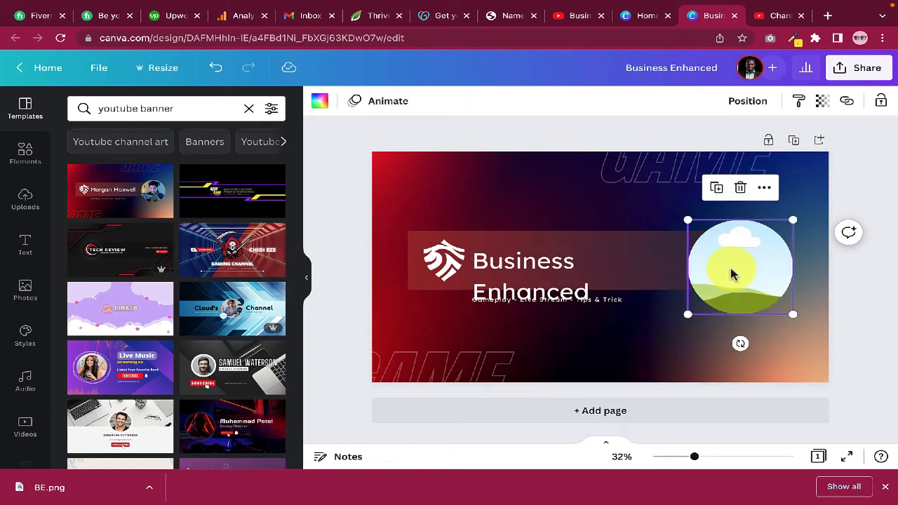
click(25, 221)
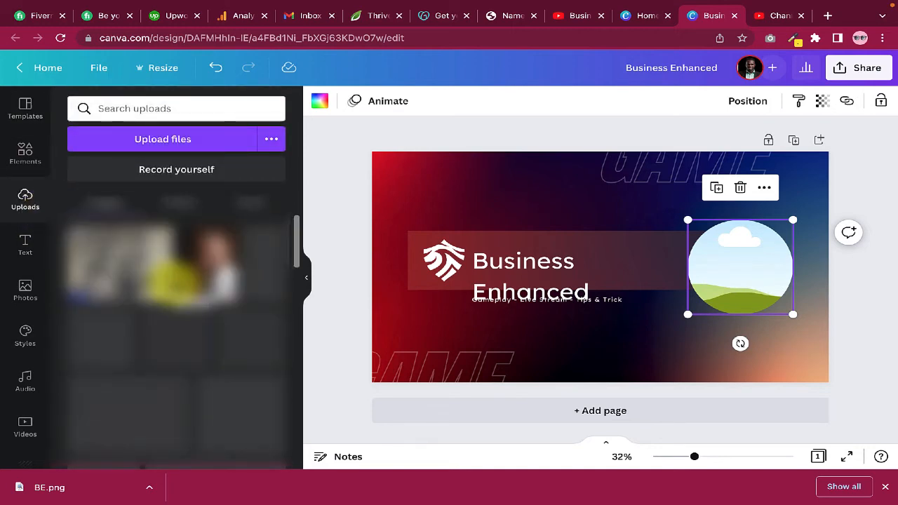
scroll(176, 337, down, 10)
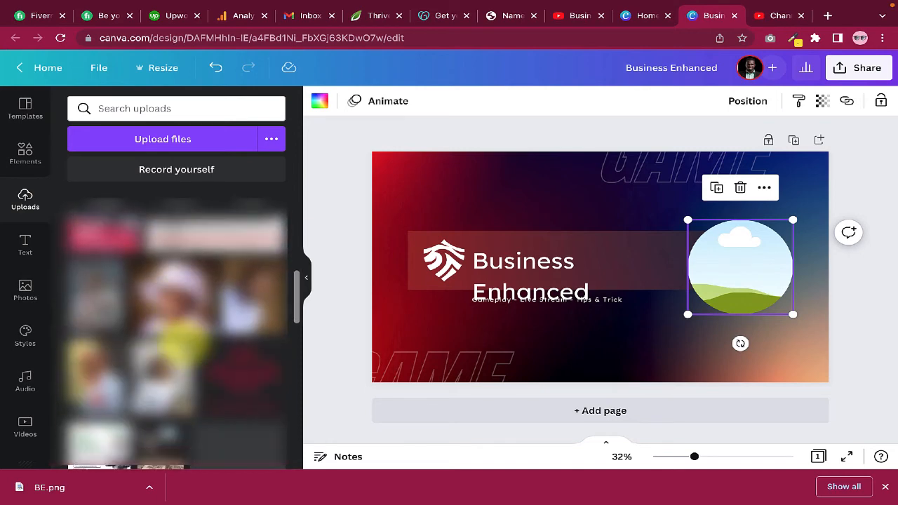
scroll(184, 339, down, 10)
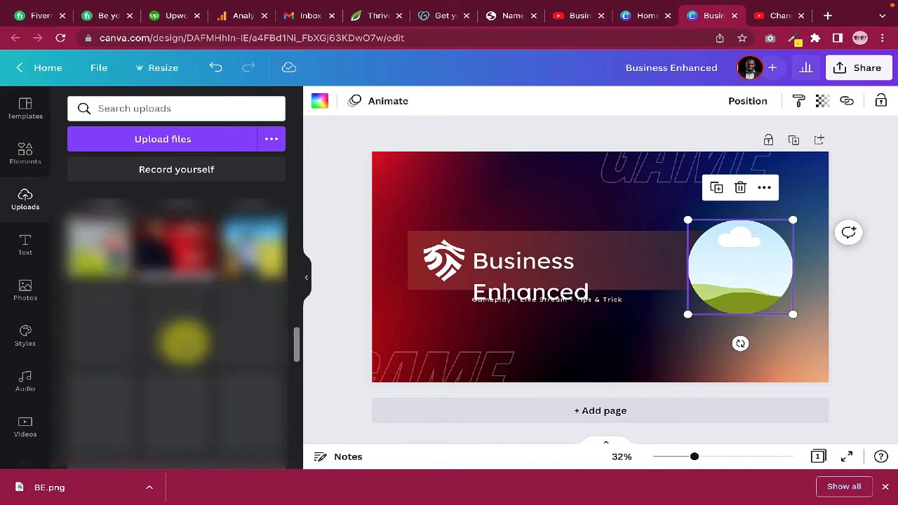
scroll(184, 337, down, 5)
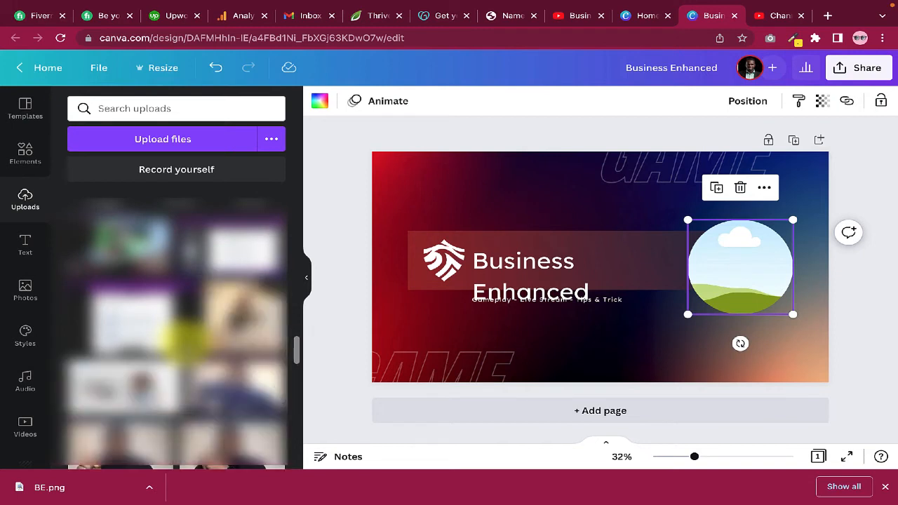
scroll(183, 340, down, 3)
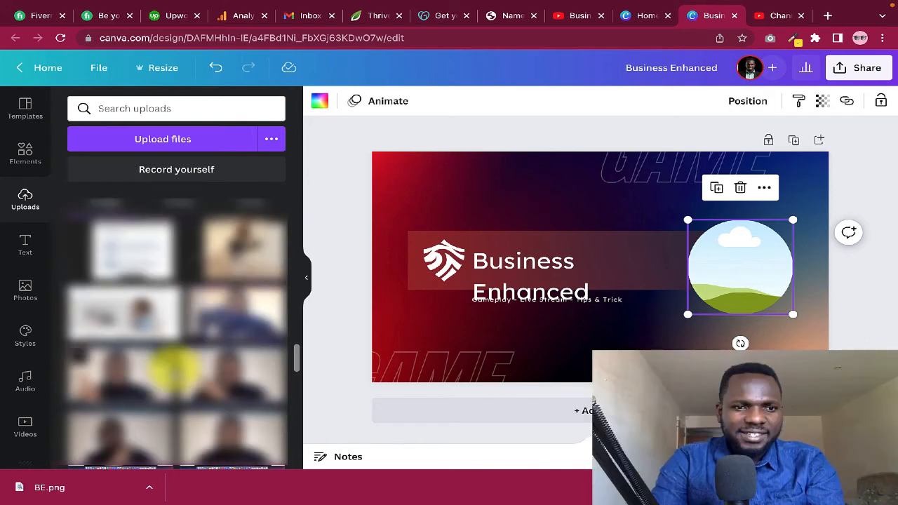
click(239, 312)
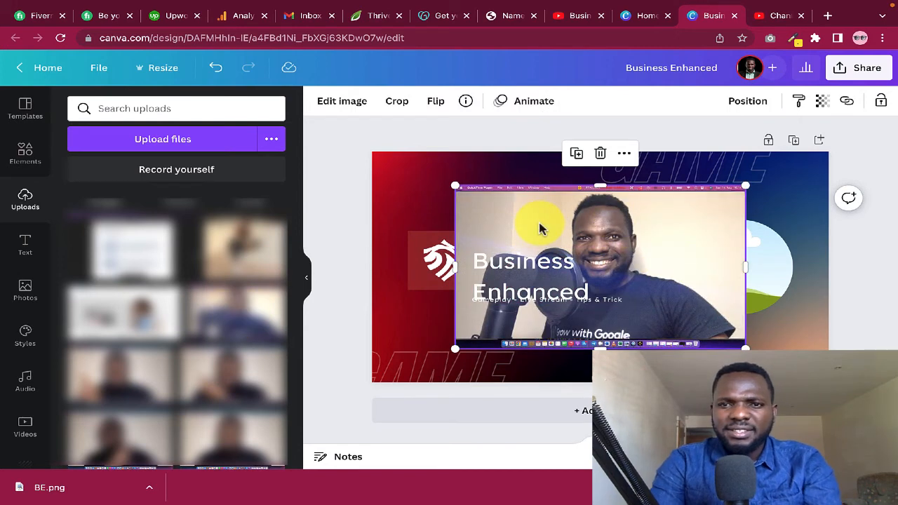
drag(538, 227, 718, 244)
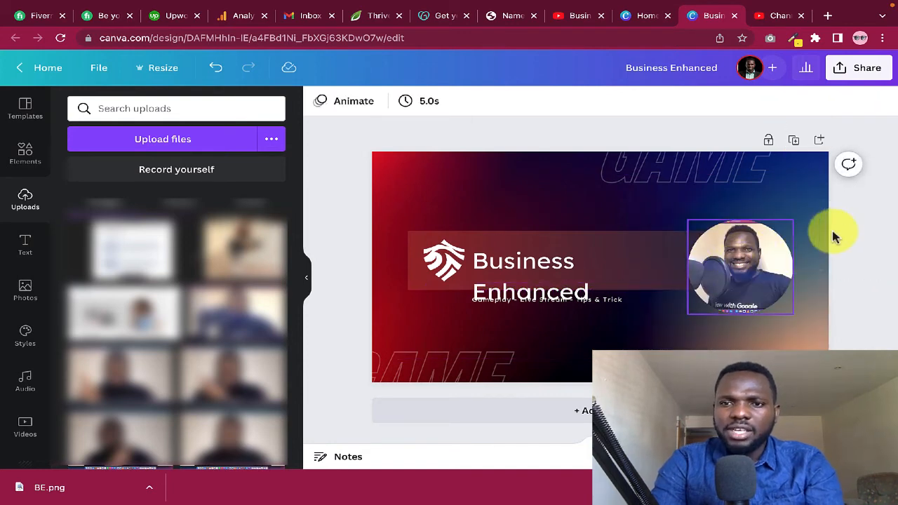
Step: Enlarge the photo slightly inside the round frame and reposition it so the face is centred, applying the crop
double_click(726, 261)
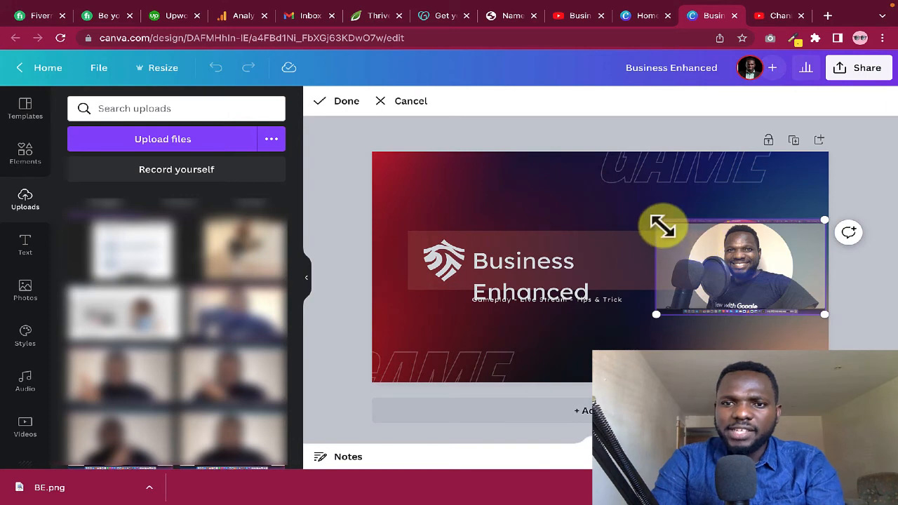
drag(656, 221, 632, 203)
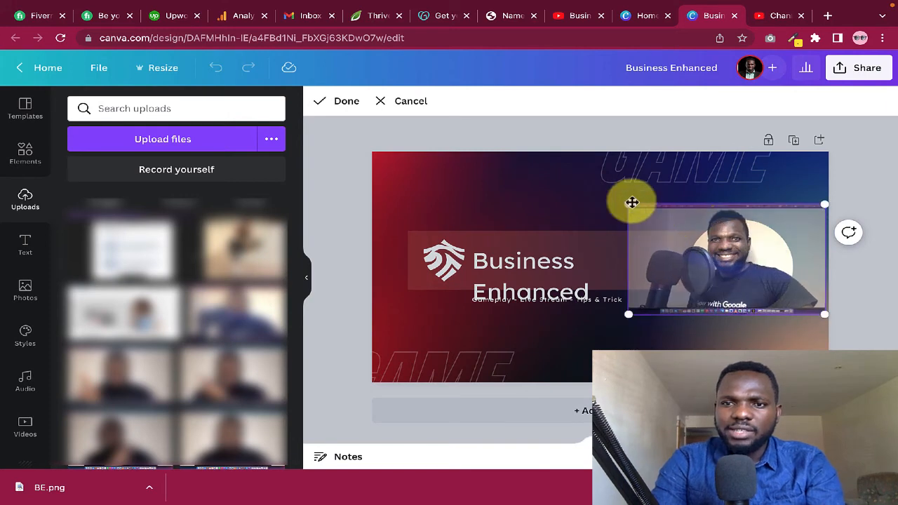
mouse_move(758, 276)
mouse_down()
mouse_move(742, 266)
mouse_move(762, 283)
mouse_up()
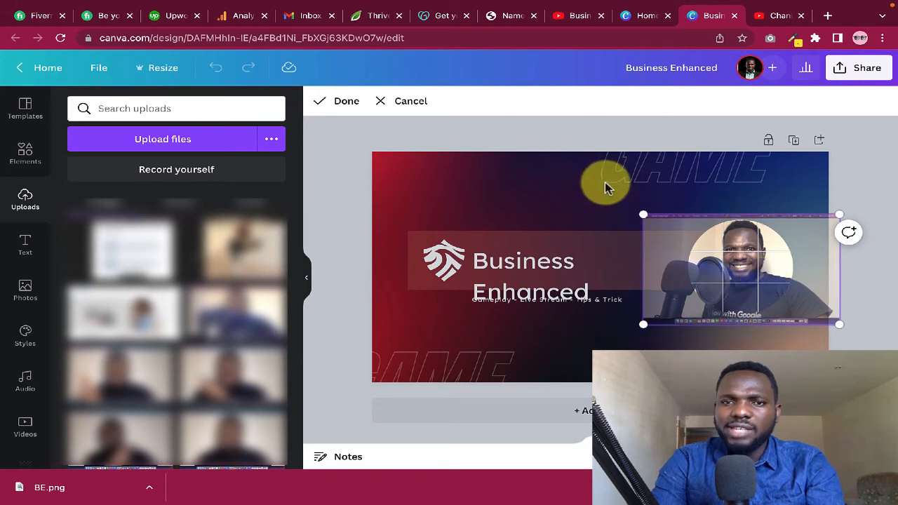
click(345, 102)
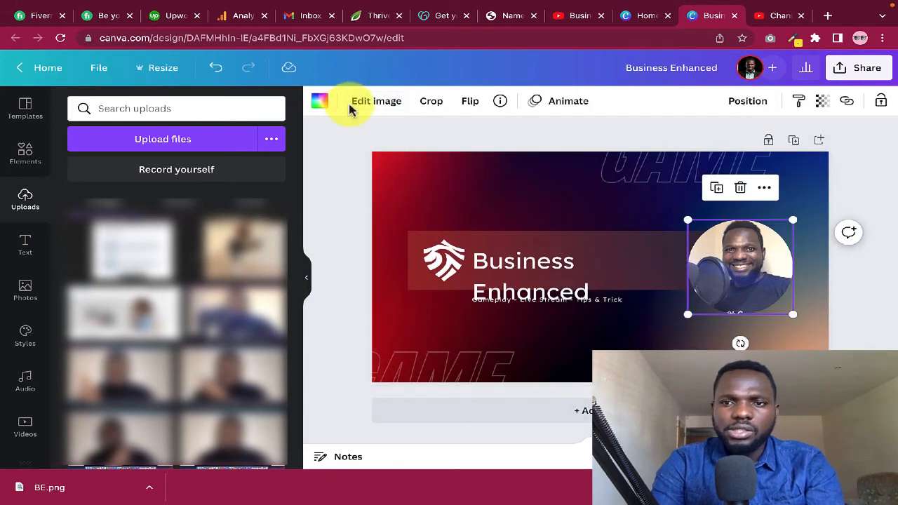
click(341, 187)
Step: Scale the "Business Enhanced" heading down to font size 70.4 and widen its box so it fits on one line
click(541, 270)
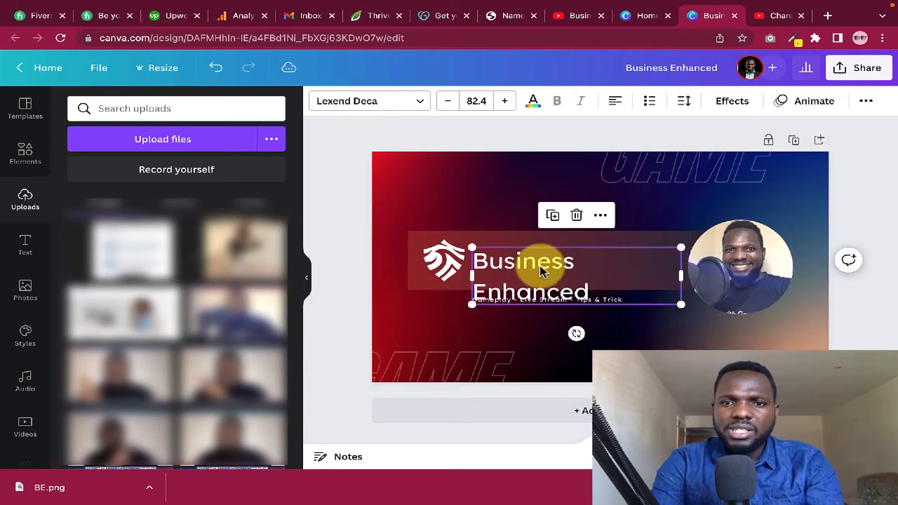
mouse_move(680, 274)
mouse_down()
mouse_move(726, 271)
mouse_move(687, 268)
mouse_up()
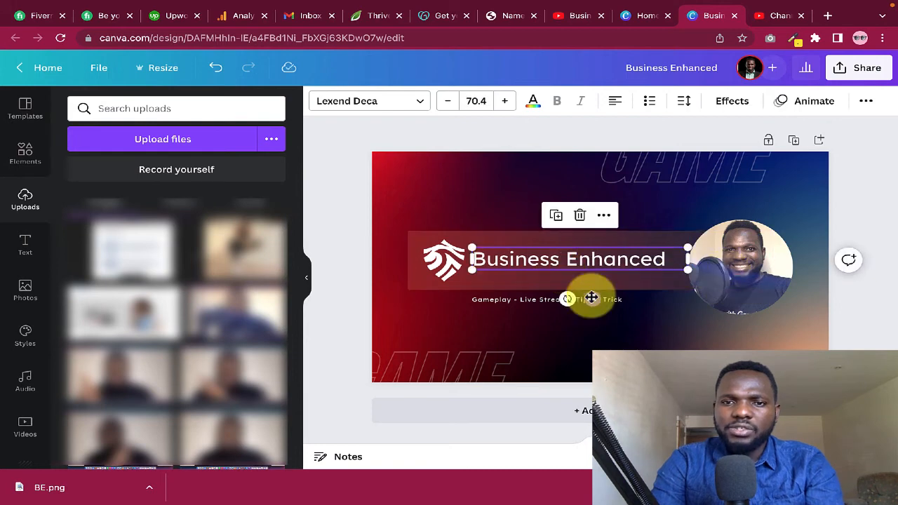
Step: Nudge the "Business Enhanced" heading down slightly, then shrink the round photo and move it closer to the heading's end
drag(592, 300, 592, 301)
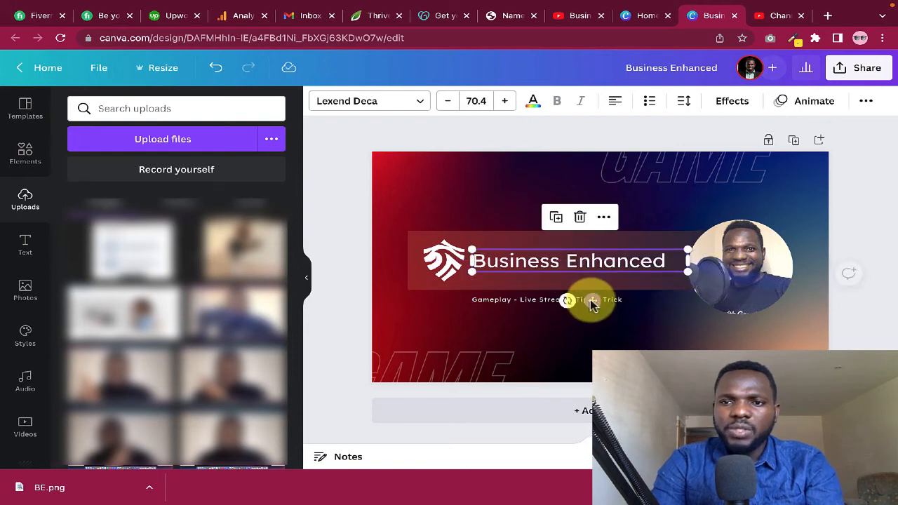
click(742, 257)
drag(751, 268, 736, 264)
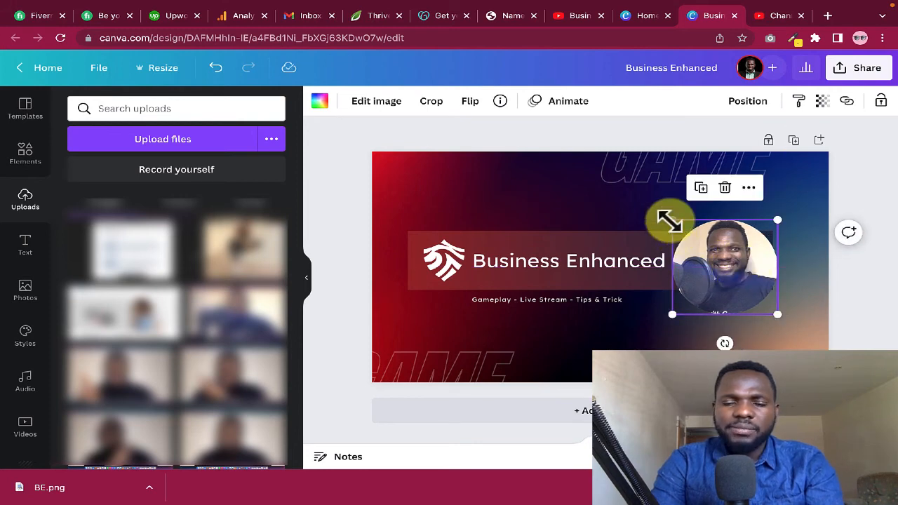
drag(671, 220, 678, 226)
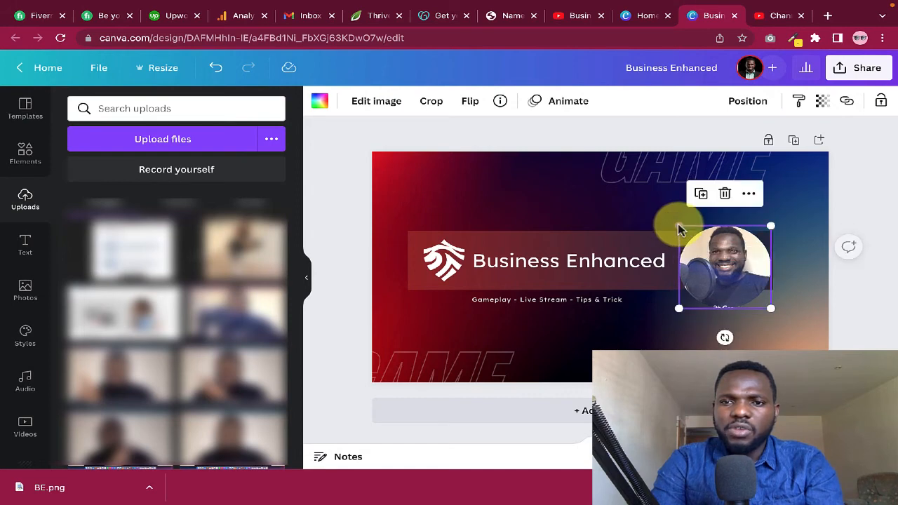
drag(729, 266, 720, 259)
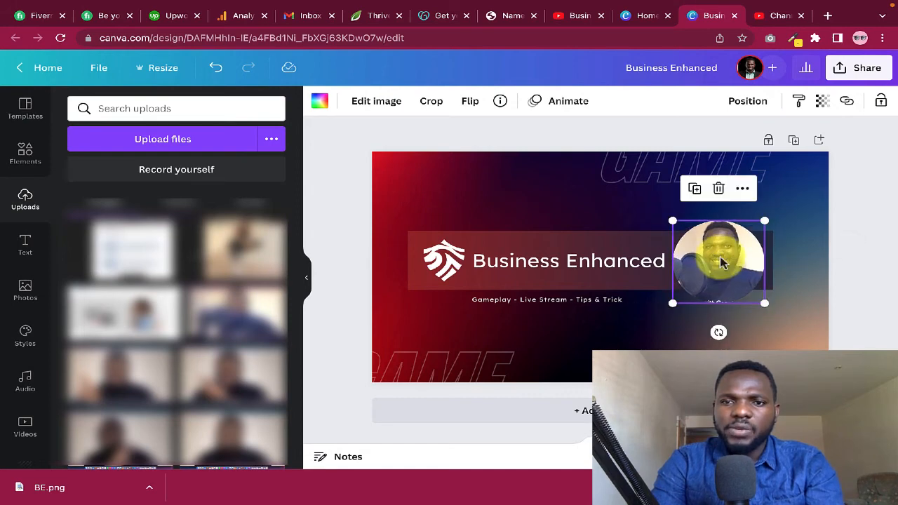
Step: Delete the "Gameplay - Live Stream - Tips & Trick" tagline and the template's white striped logo from the banner
click(542, 299)
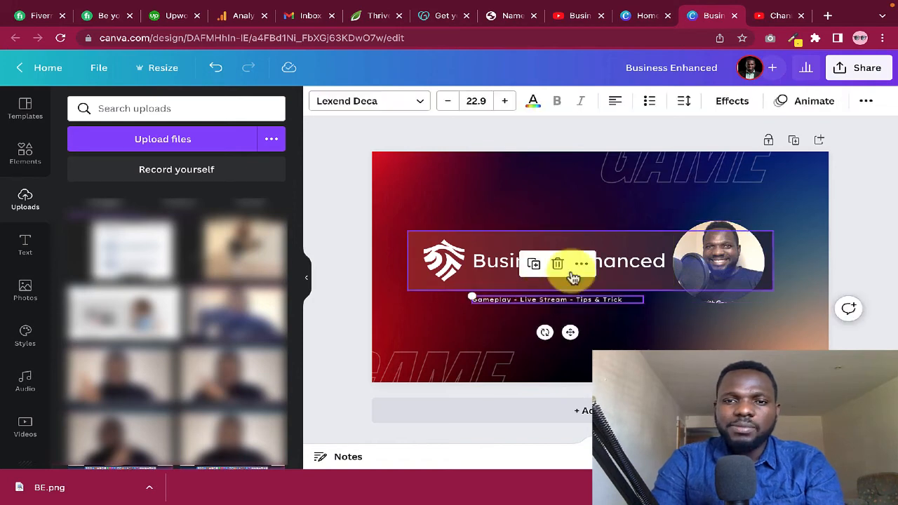
click(558, 265)
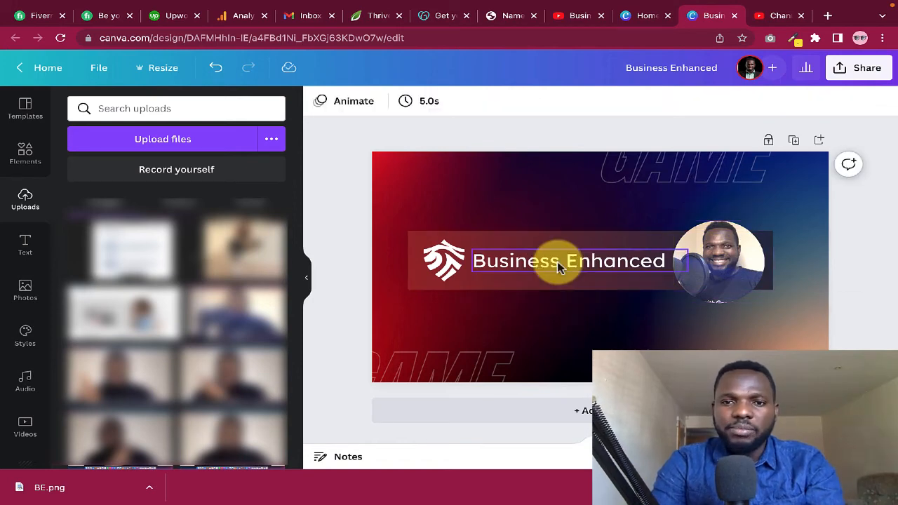
click(445, 260)
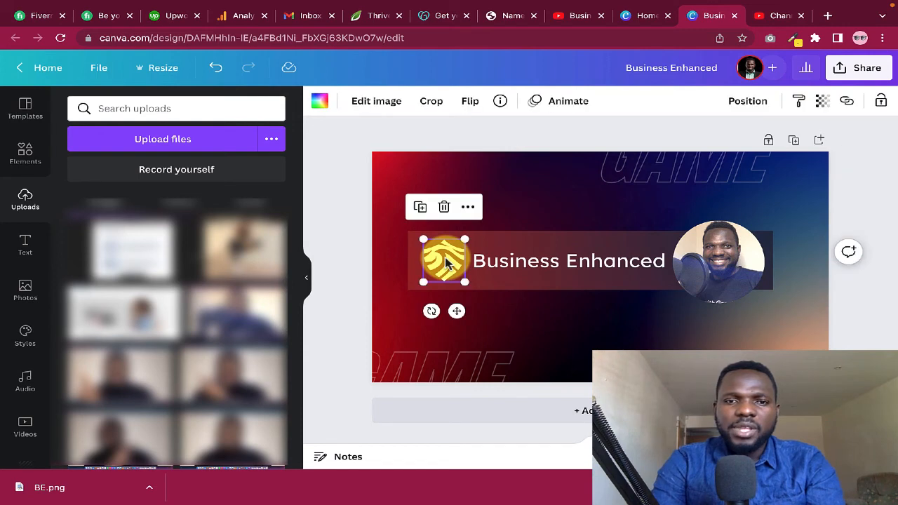
key(Delete)
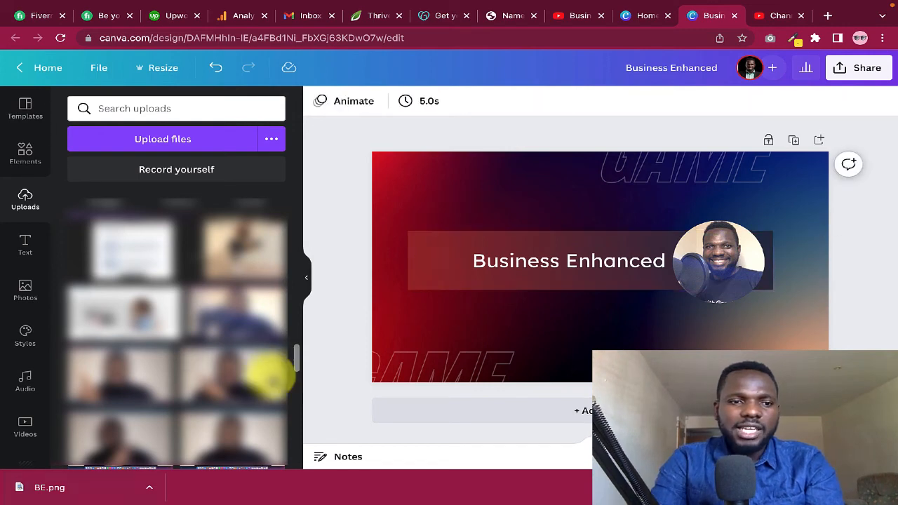
Step: Upload the downloaded BE.png logo, add it to the banner, and shrink it to fit the band just before the heading
drag(90, 487, 172, 211)
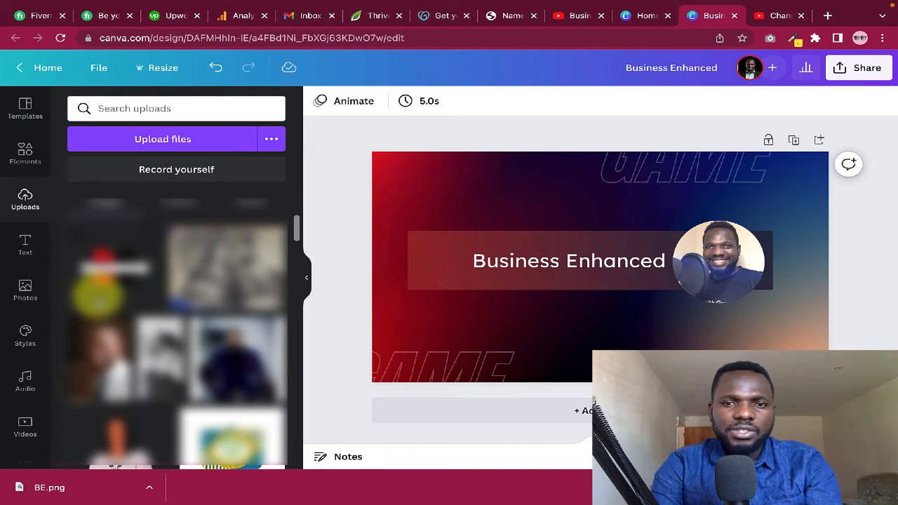
click(105, 274)
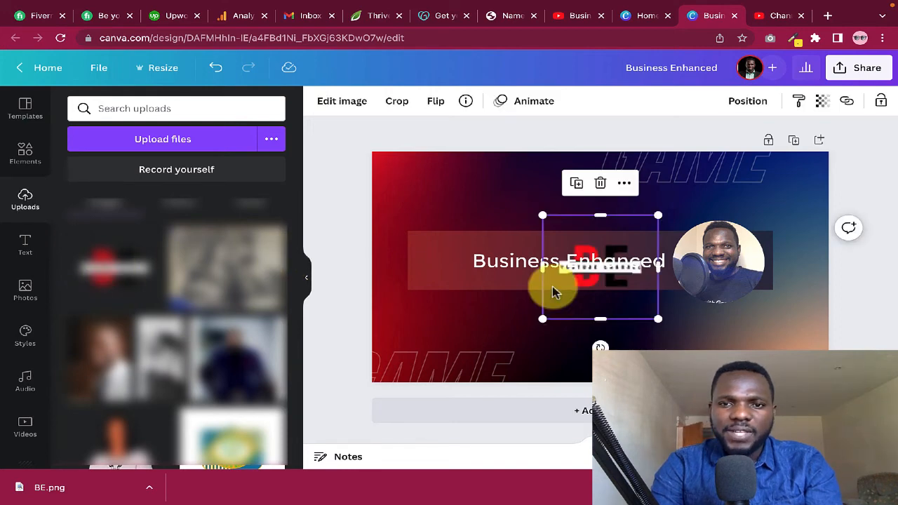
drag(552, 287, 437, 278)
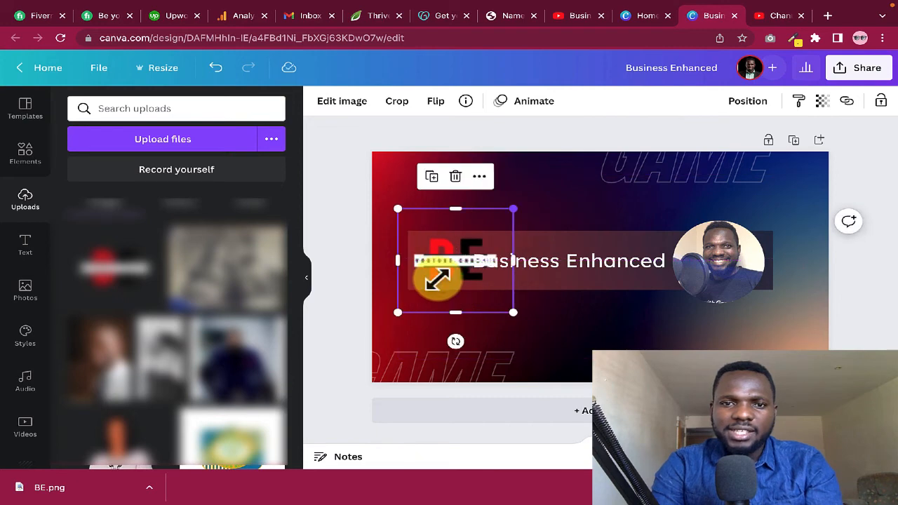
drag(513, 208, 481, 231)
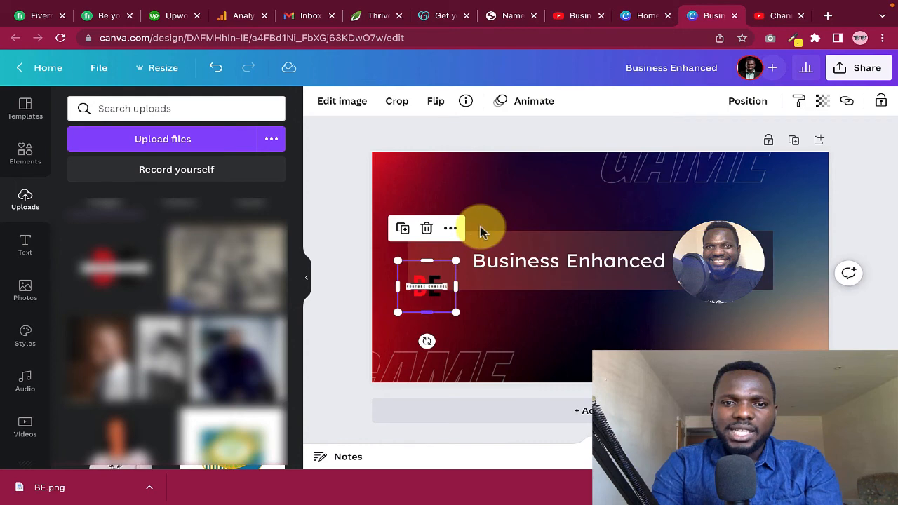
drag(417, 291, 427, 267)
click(877, 221)
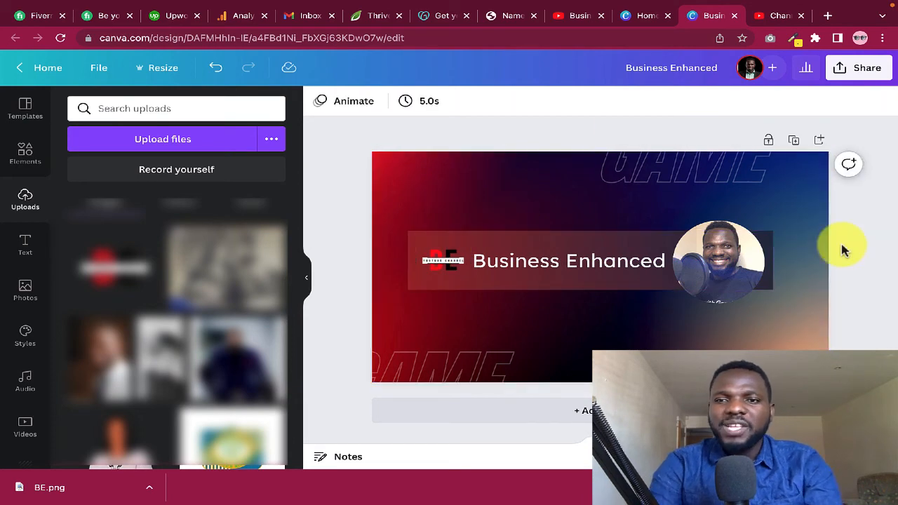
Step: Download the finished banner as a PNG at 2048 × 1152 px
click(847, 77)
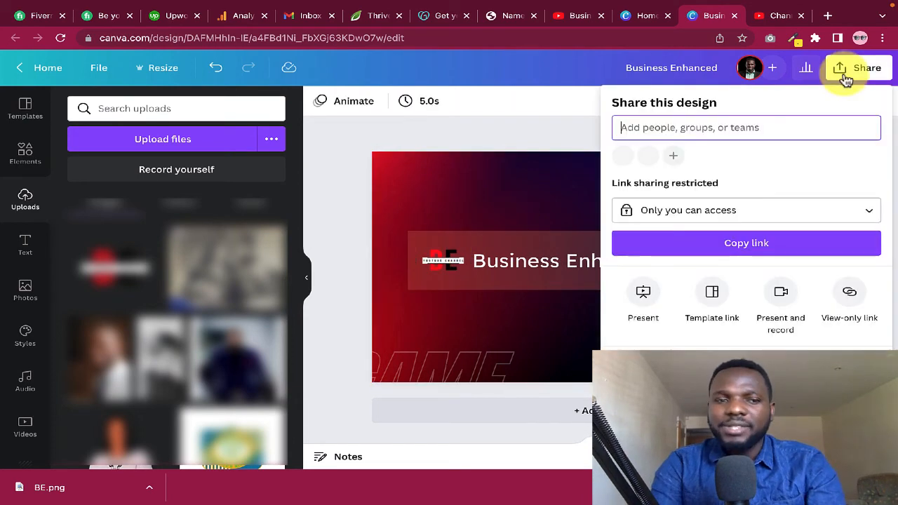
scroll(752, 338, down, 1)
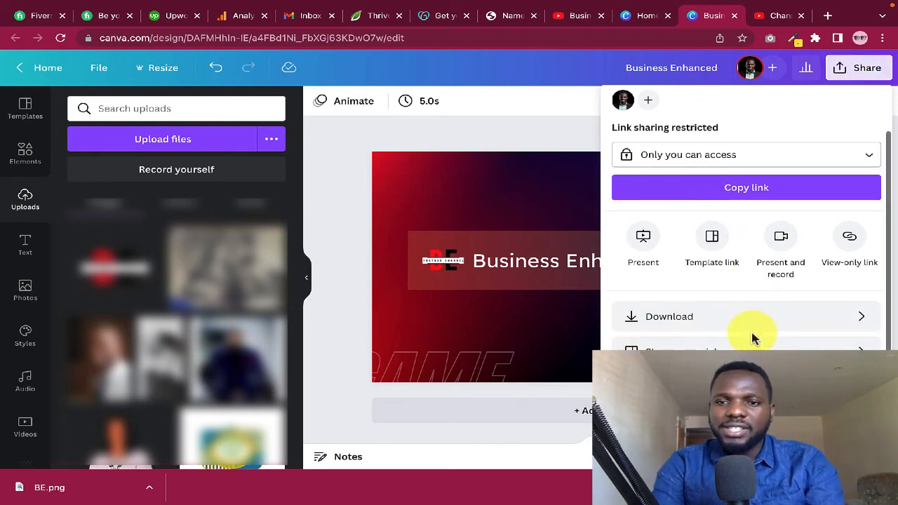
click(788, 317)
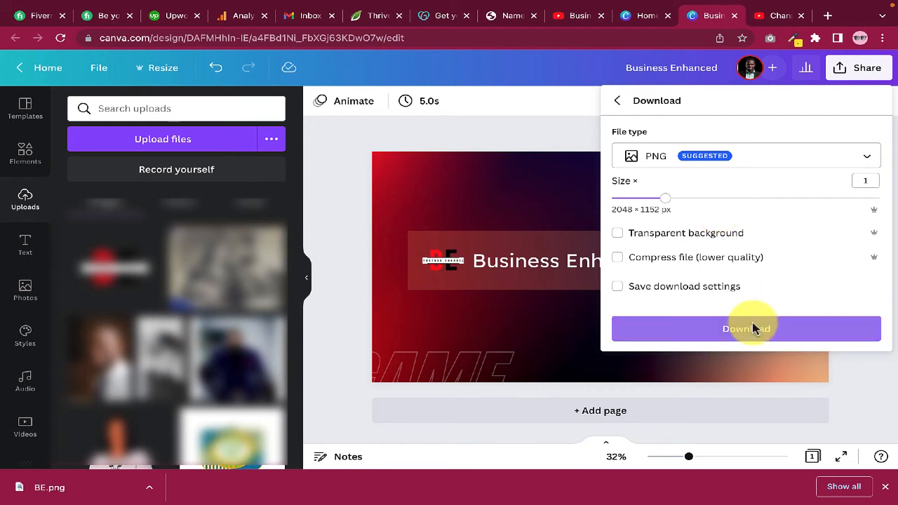
click(752, 329)
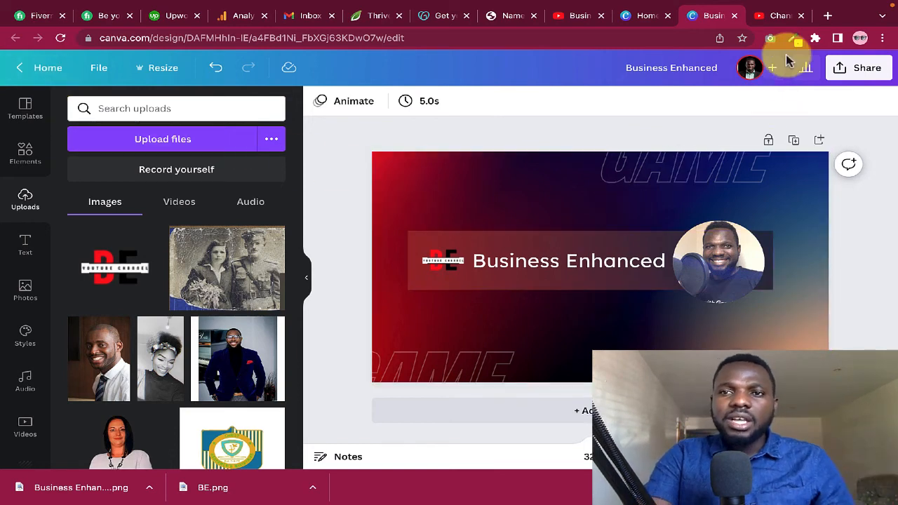
click(777, 16)
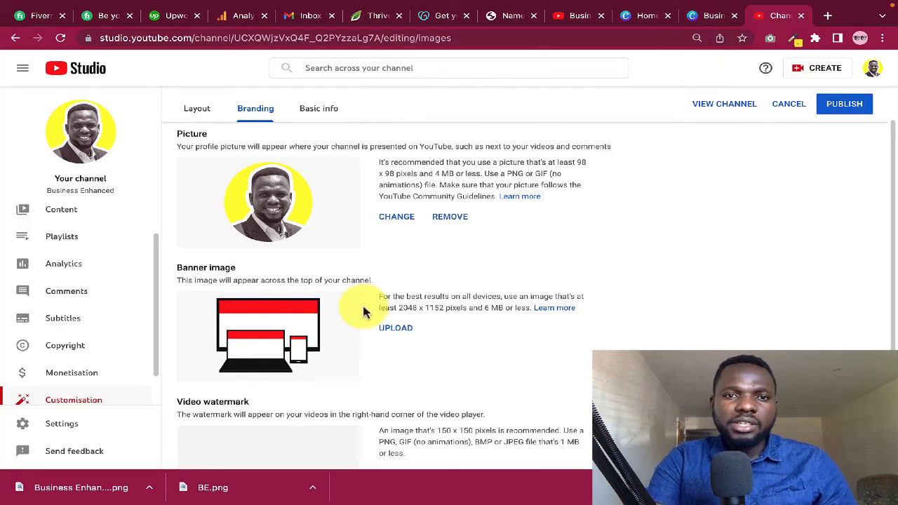
scroll(480, 243, up, 1)
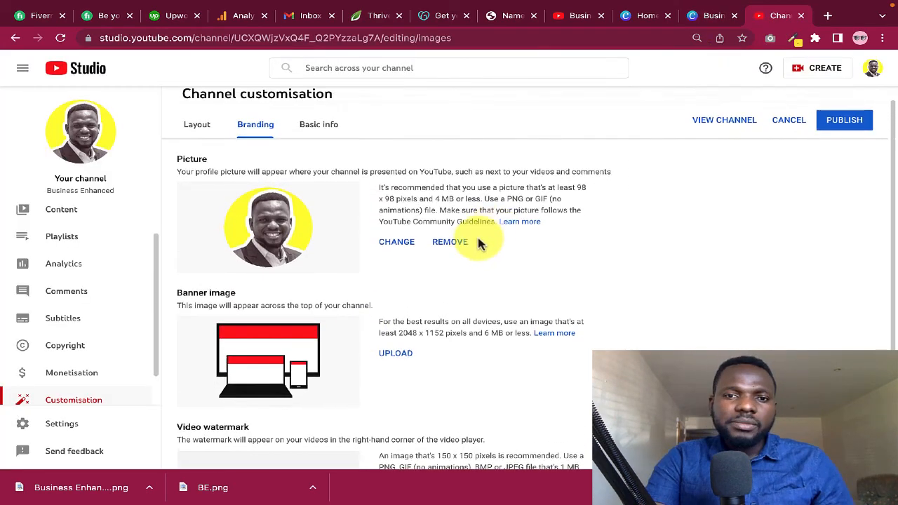
click(397, 242)
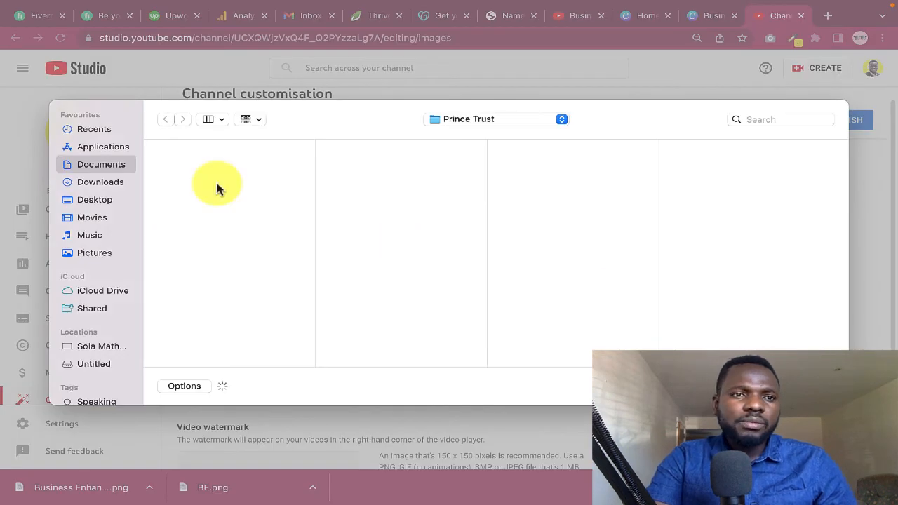
key(super+d)
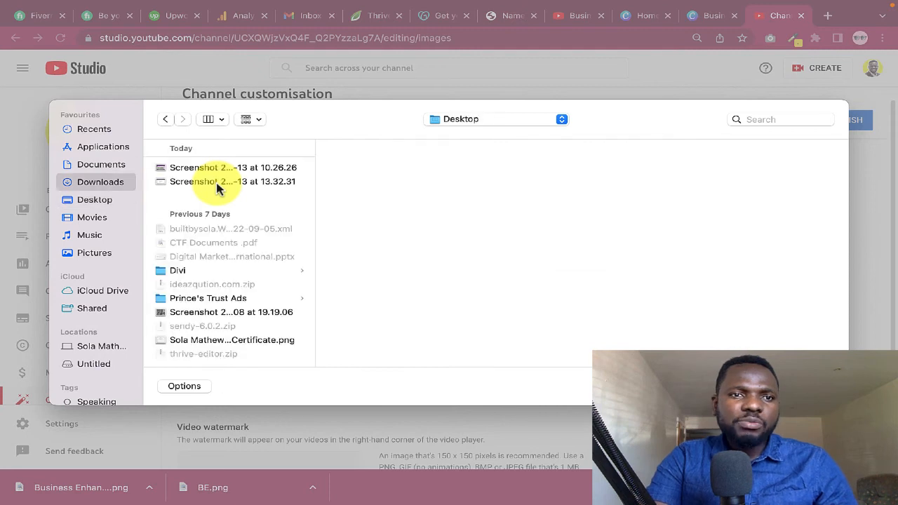
click(101, 182)
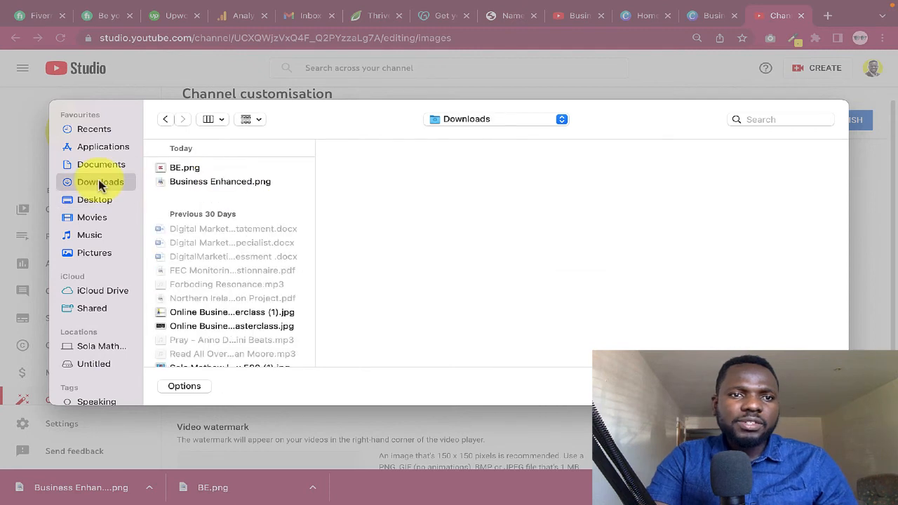
click(186, 170)
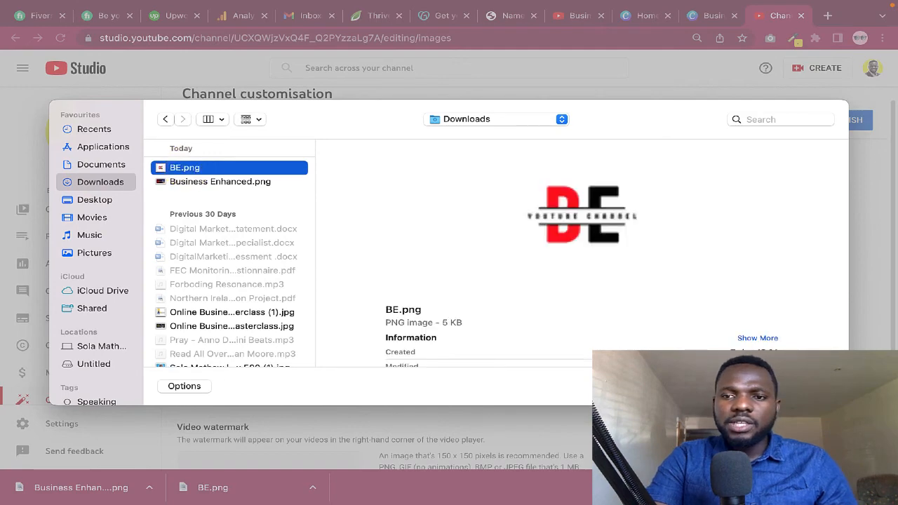
key(Return)
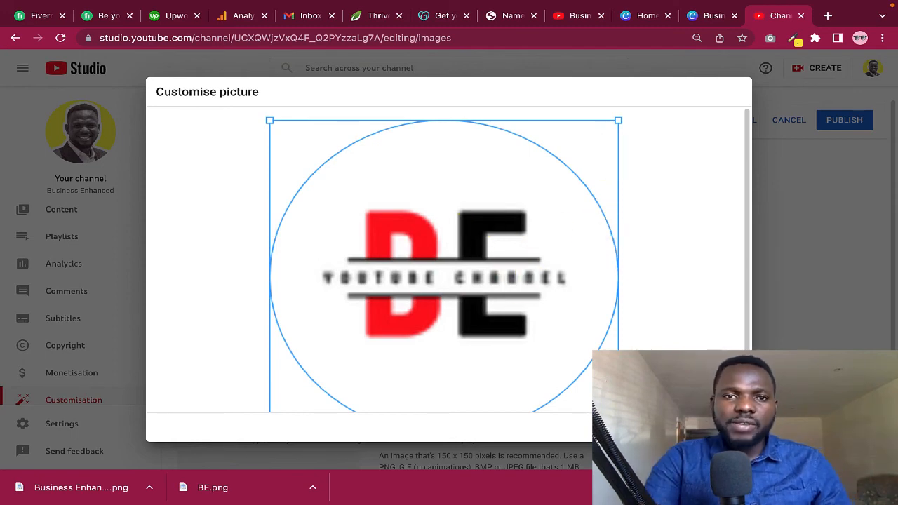
click(728, 427)
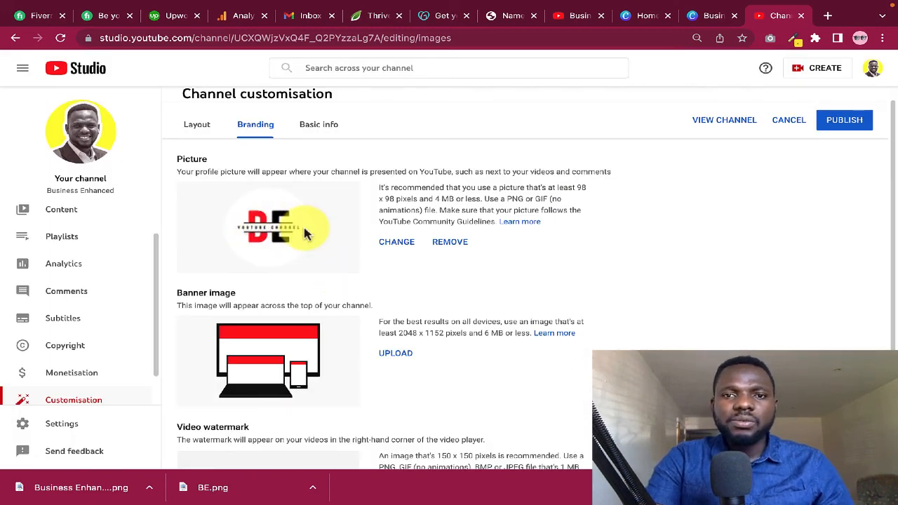
Step: Upload Business Enhanced.png from Downloads as the channel's banner image, accepting the default crop
click(396, 354)
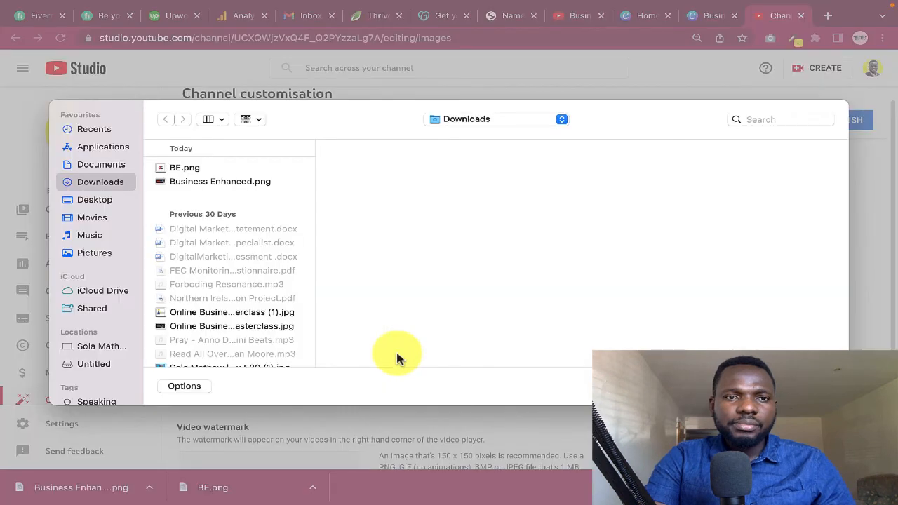
click(247, 184)
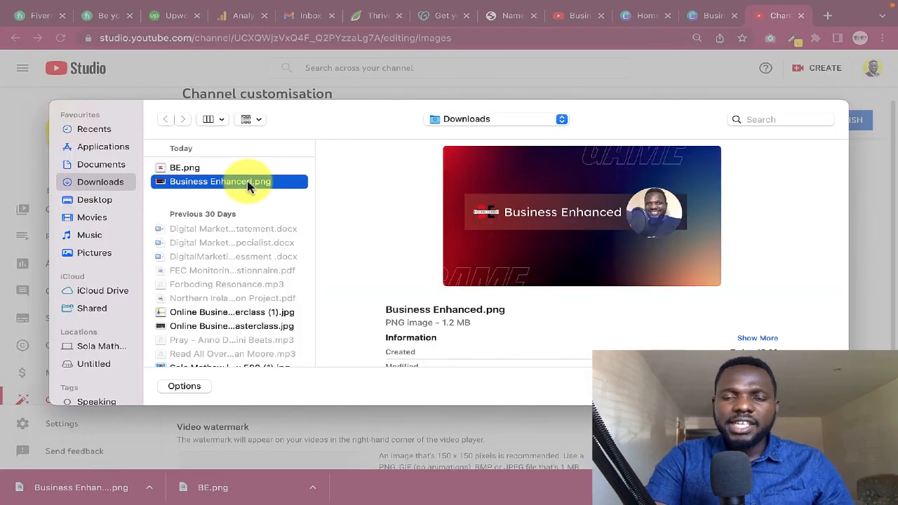
double_click(247, 182)
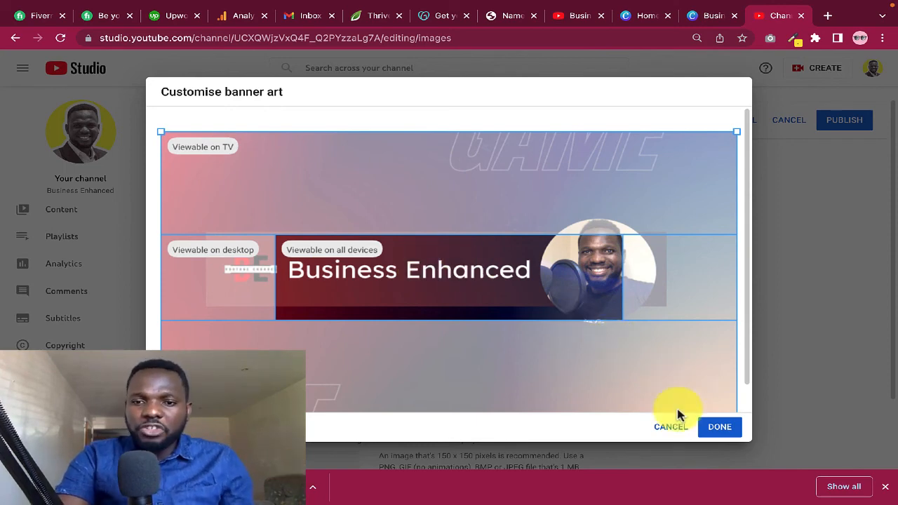
click(720, 430)
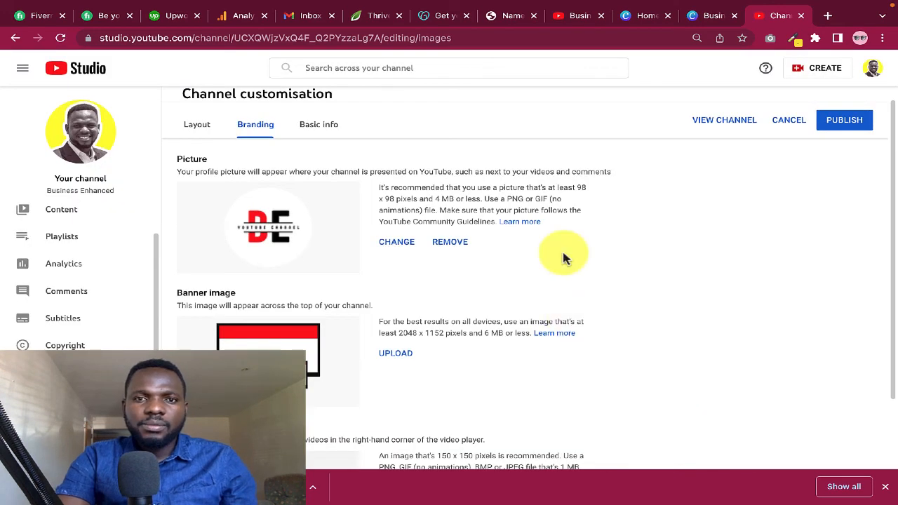
Step: Review the new picture and banner previews and publish the channel branding changes
scroll(603, 297, down, 2)
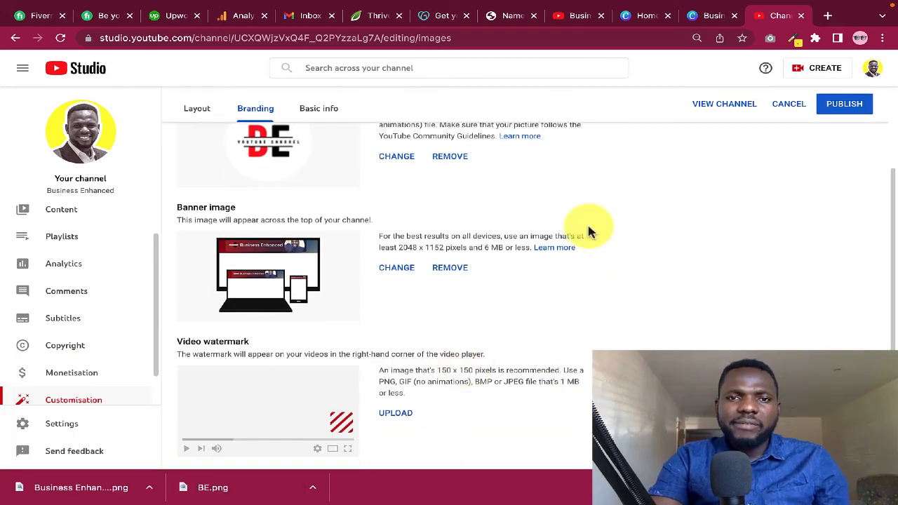
scroll(590, 231, up, 1)
scroll(589, 231, up, 2)
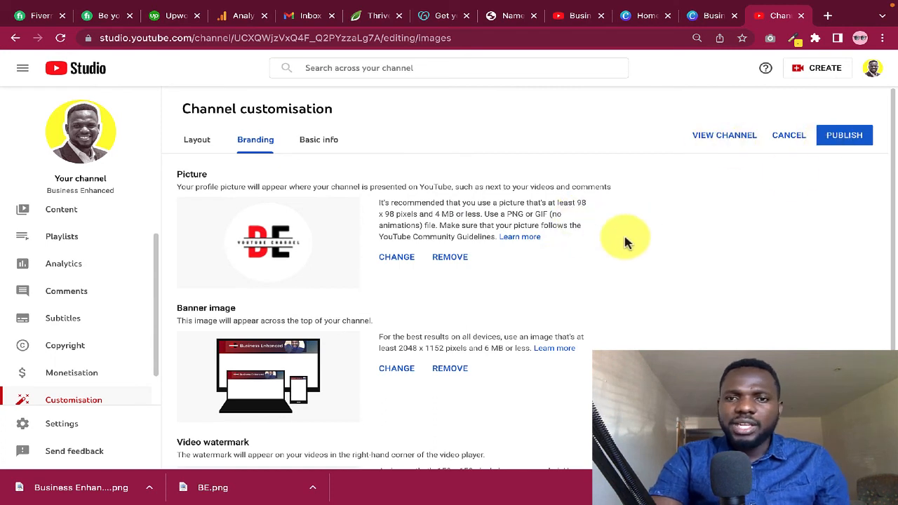
click(844, 137)
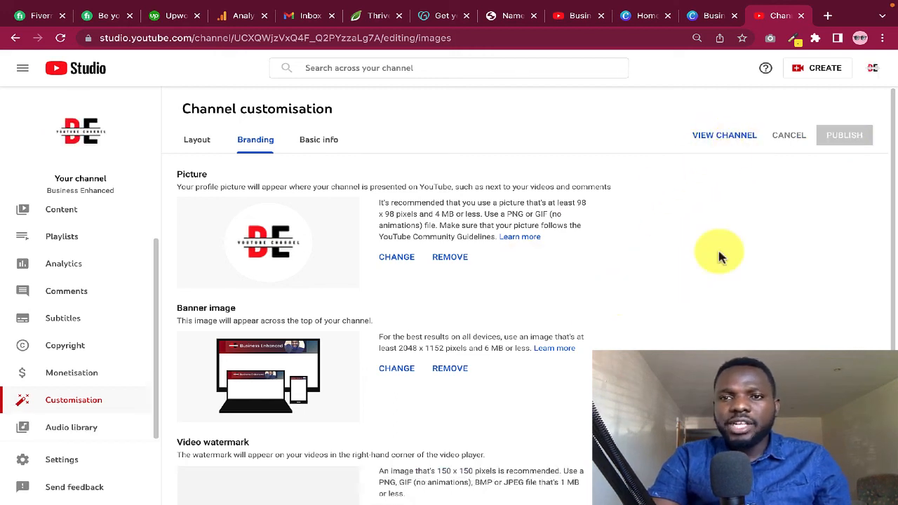
Step: View the public channel page and examine its banner, profile picture, and the About section's description and stats
click(730, 142)
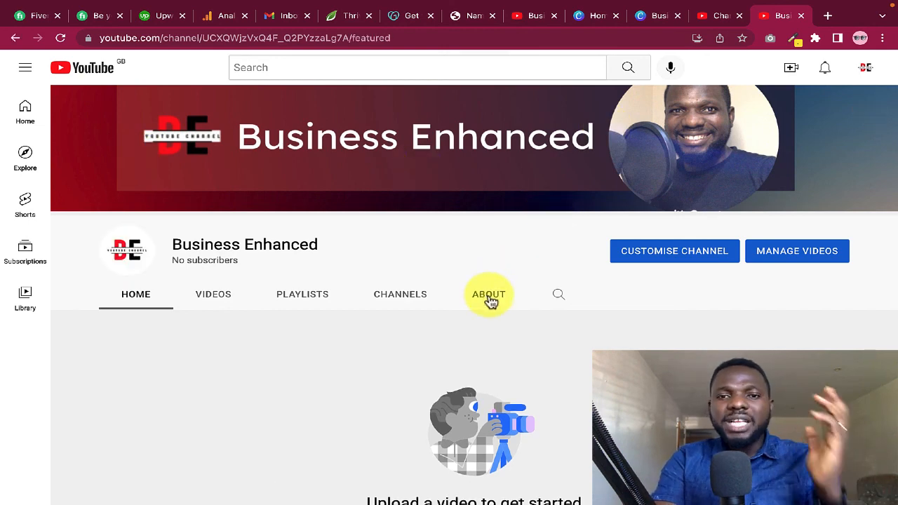
click(490, 295)
scroll(487, 301, down, 1)
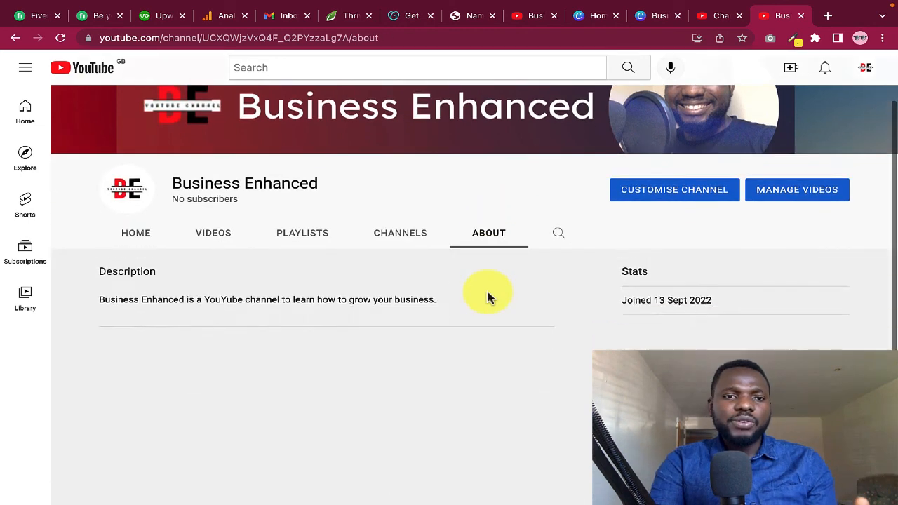
drag(97, 291, 453, 295)
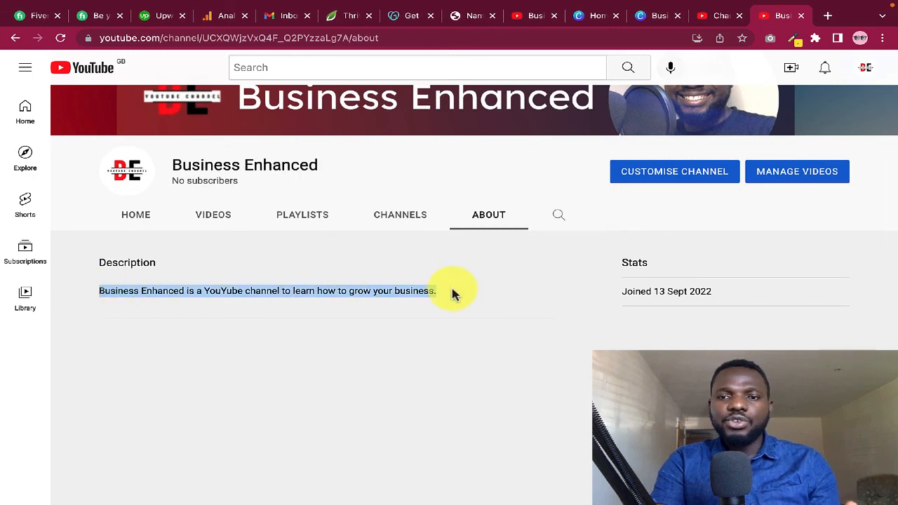
click(501, 292)
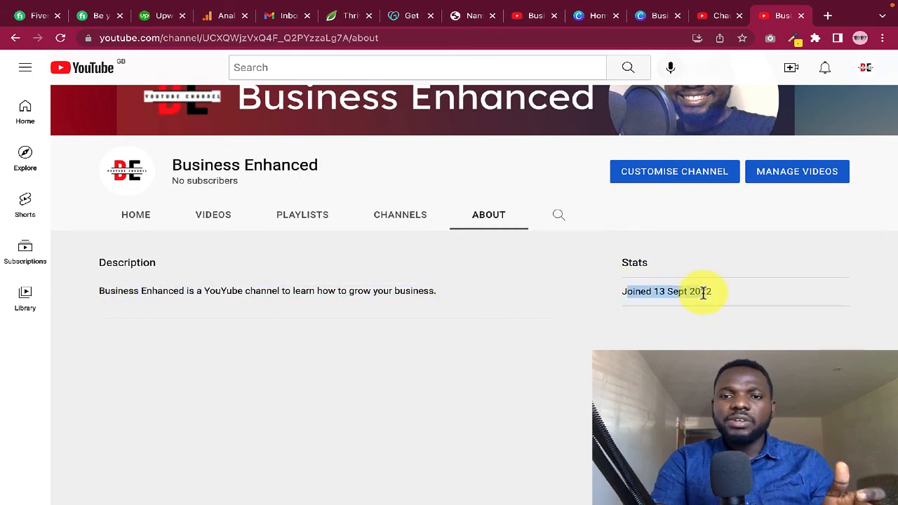
click(635, 264)
scroll(635, 267, up, 1)
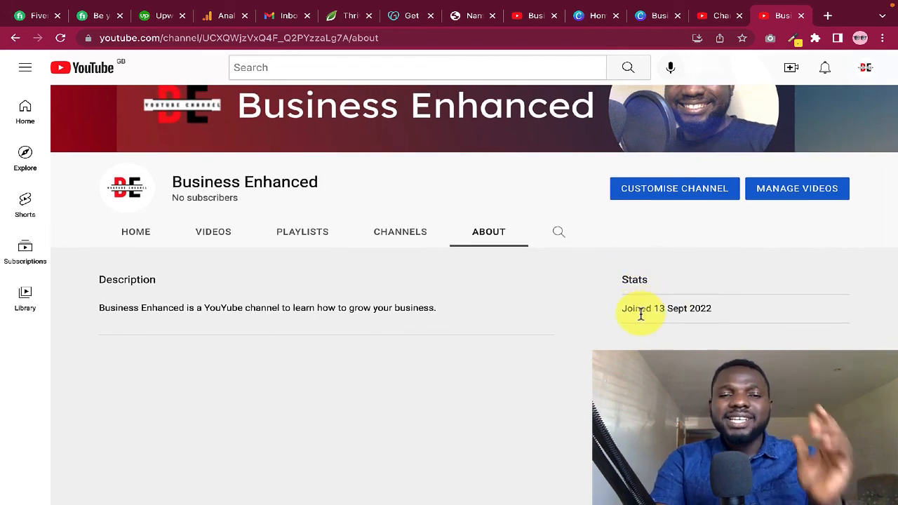
scroll(641, 315, up, 2)
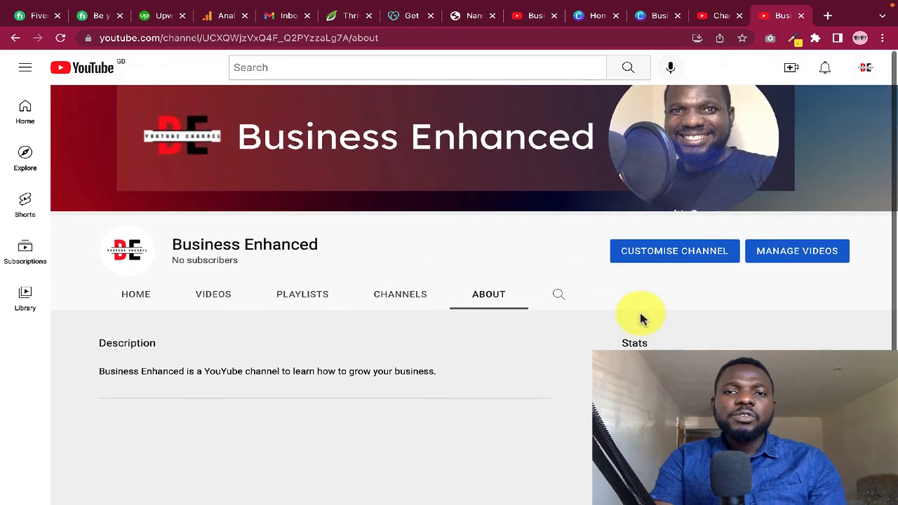